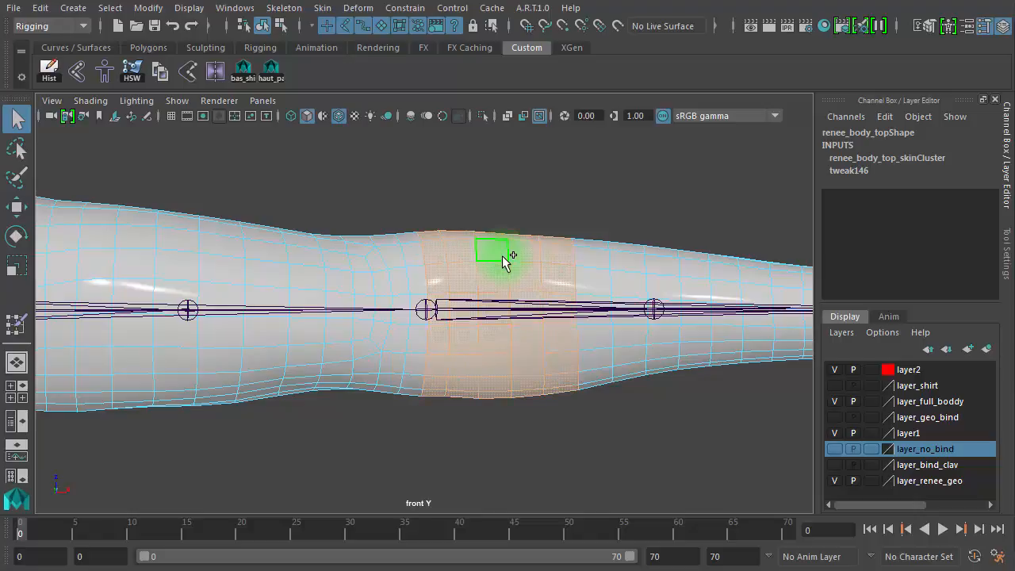
Switch the body mesh to vertex selection and lasso all vertices from the elbow through the forearm to the fingertips
key(F9)
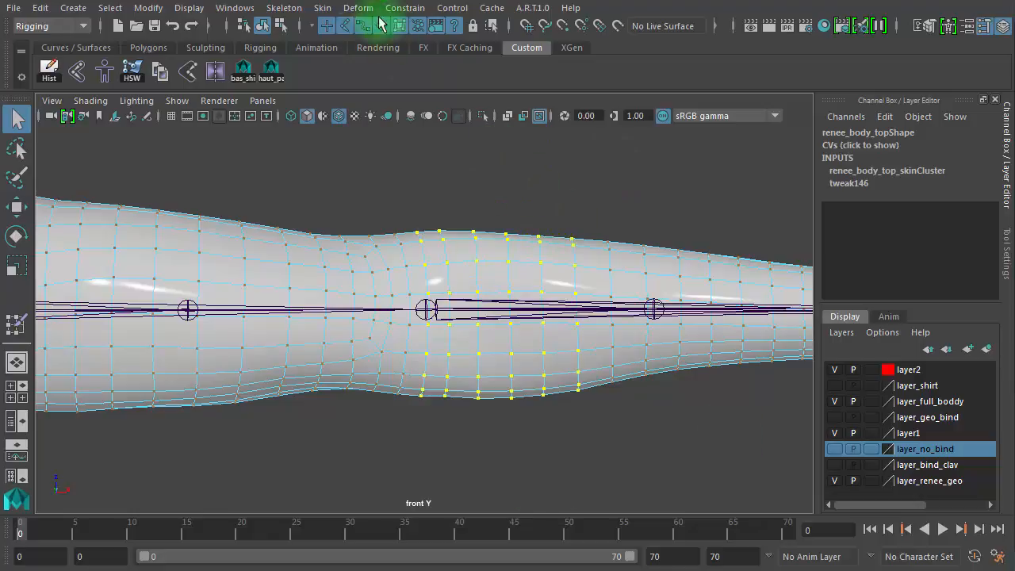
click(342, 26)
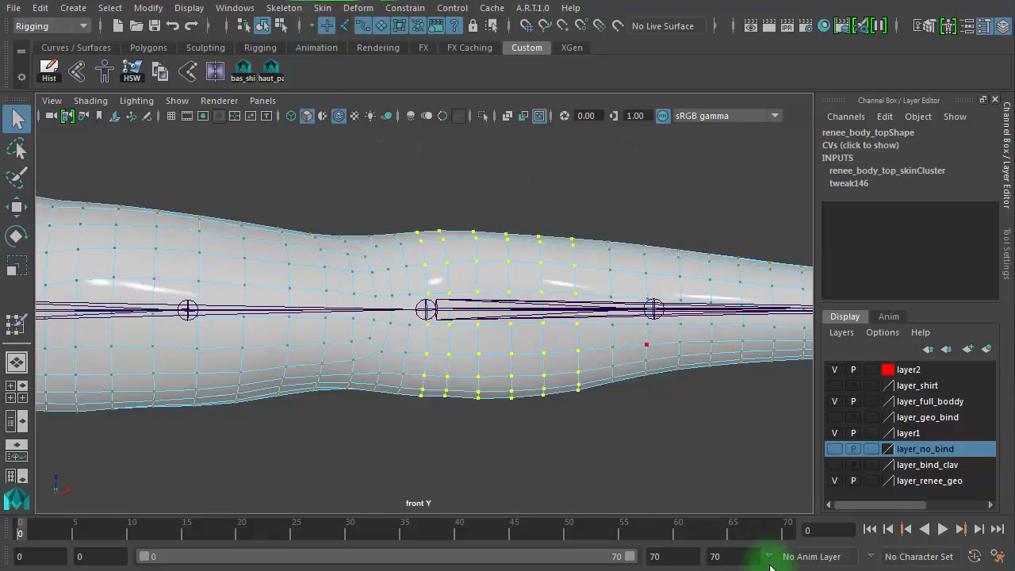
alt+right_drag(675, 349, 84, 254)
alt+right_drag(497, 371, 379, 368)
alt+middle_drag(428, 371, 282, 348)
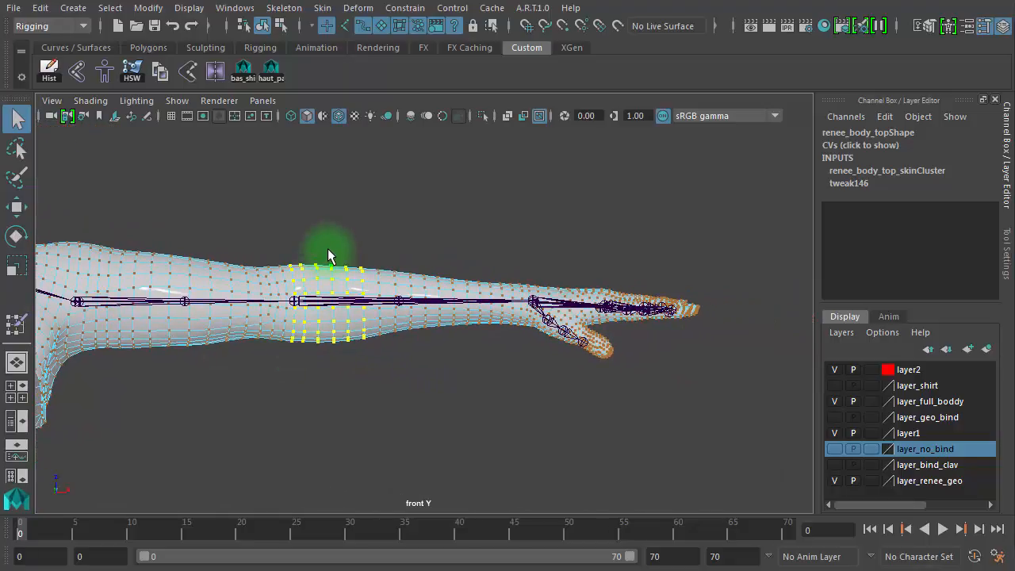
click(13, 149)
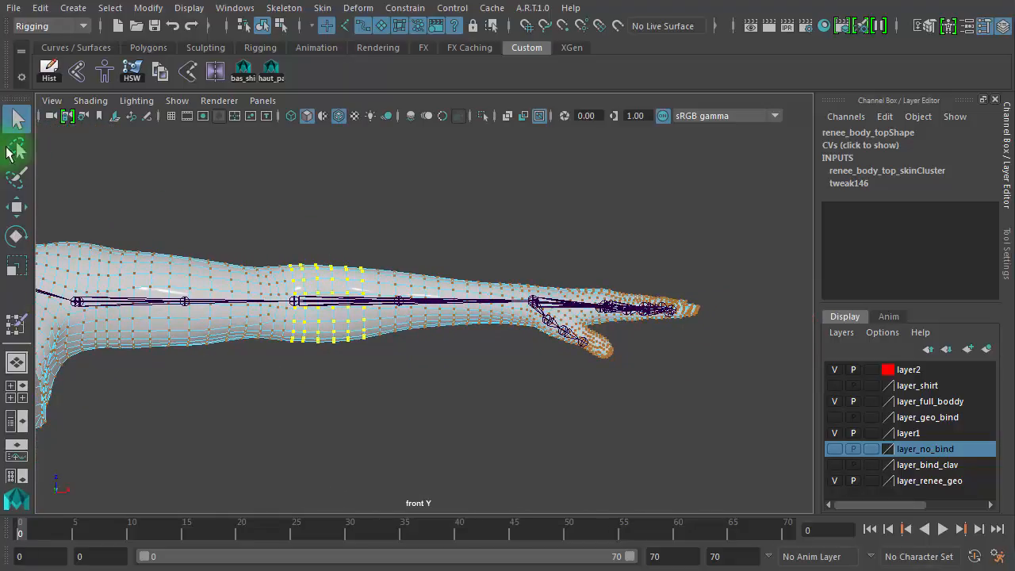
mouse_move(317, 256)
mouse_down()
mouse_move(317, 247)
mouse_move(536, 230)
mouse_move(742, 367)
mouse_move(338, 400)
mouse_move(335, 347)
mouse_up()
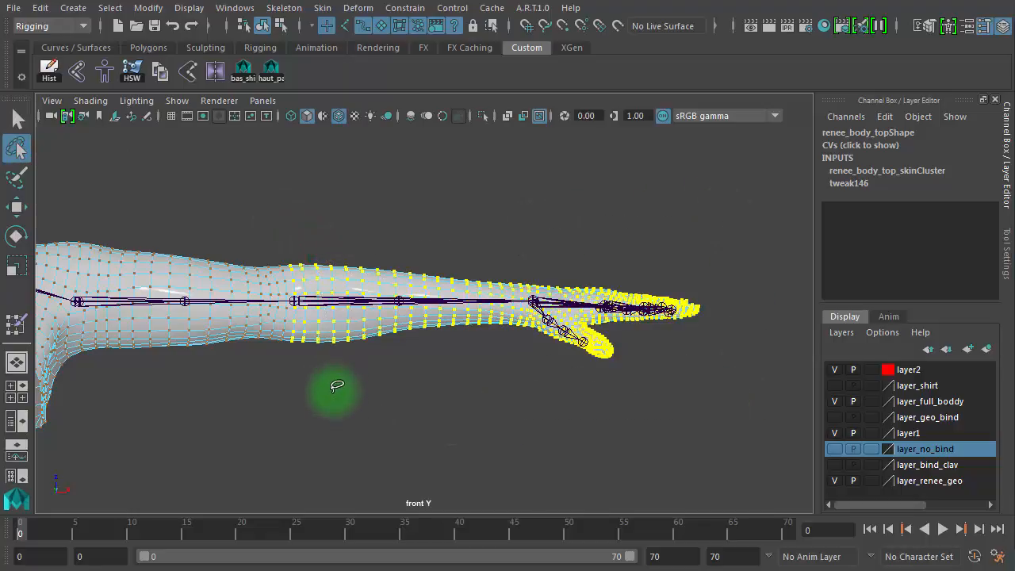
With Paint Skin Weights, unlock the lowerarm_l influence and flood the selected vertices using Add with a value of 1
double_click(17, 325)
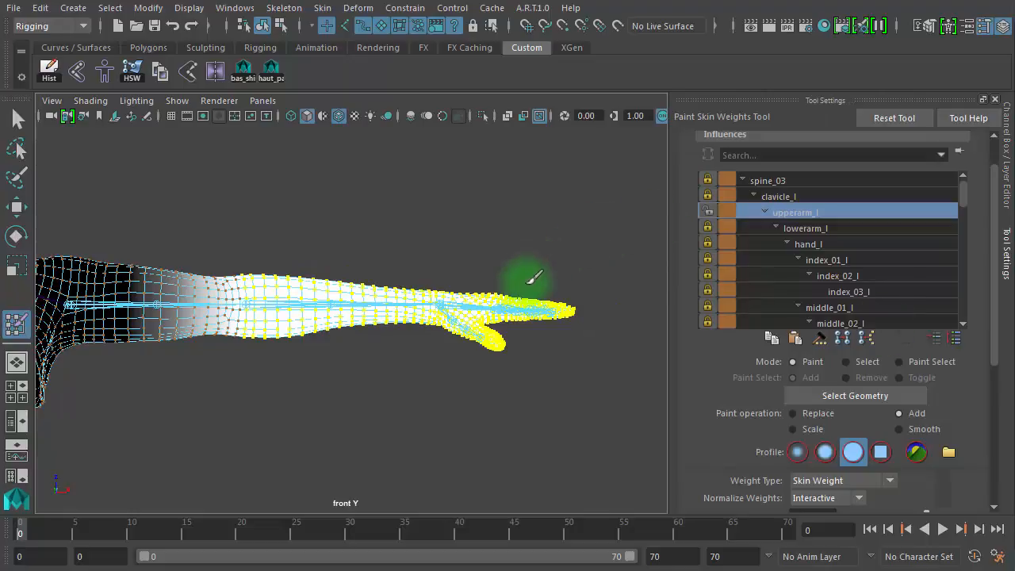
click(816, 228)
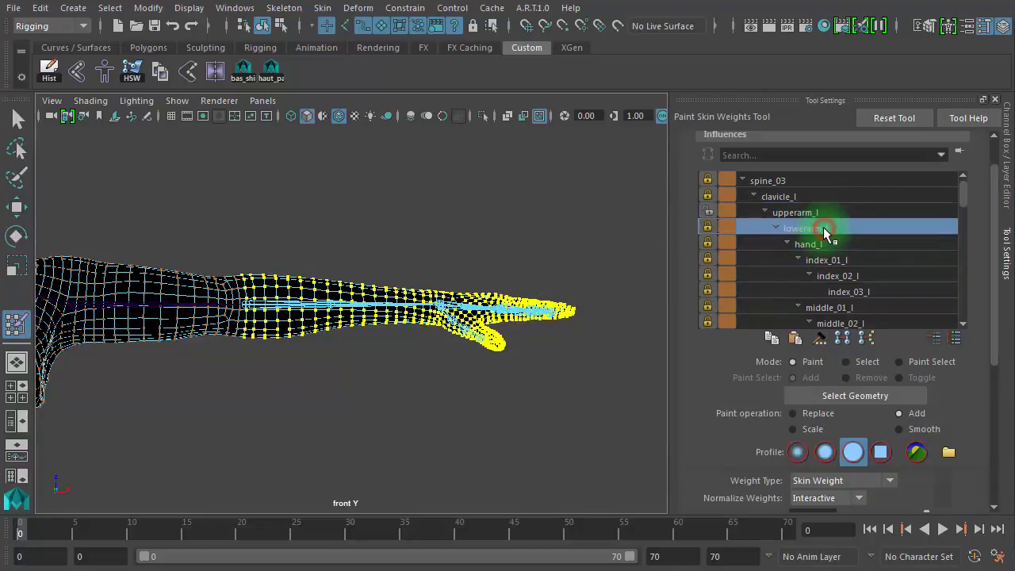
click(709, 227)
click(862, 398)
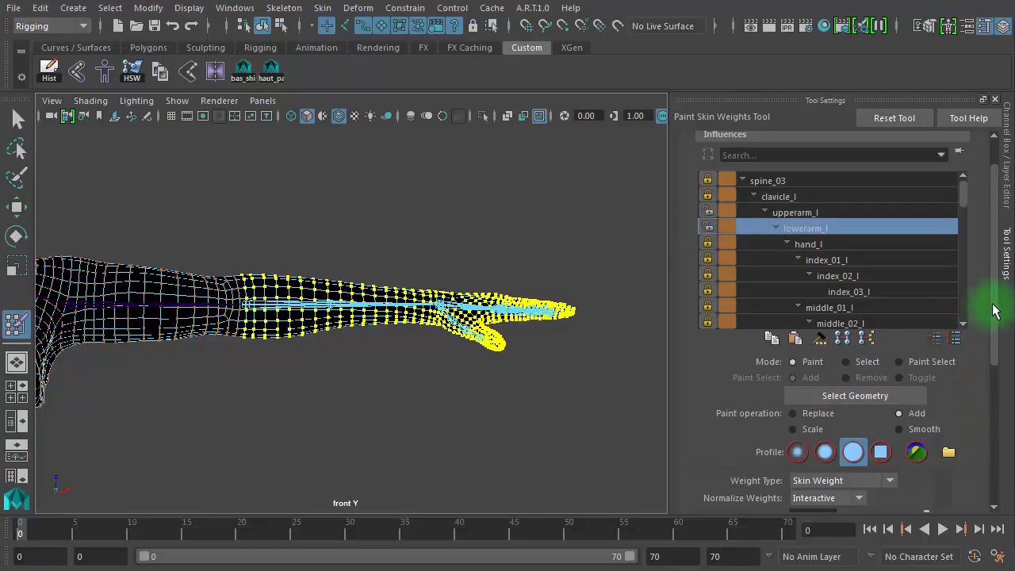
drag(995, 311, 994, 413)
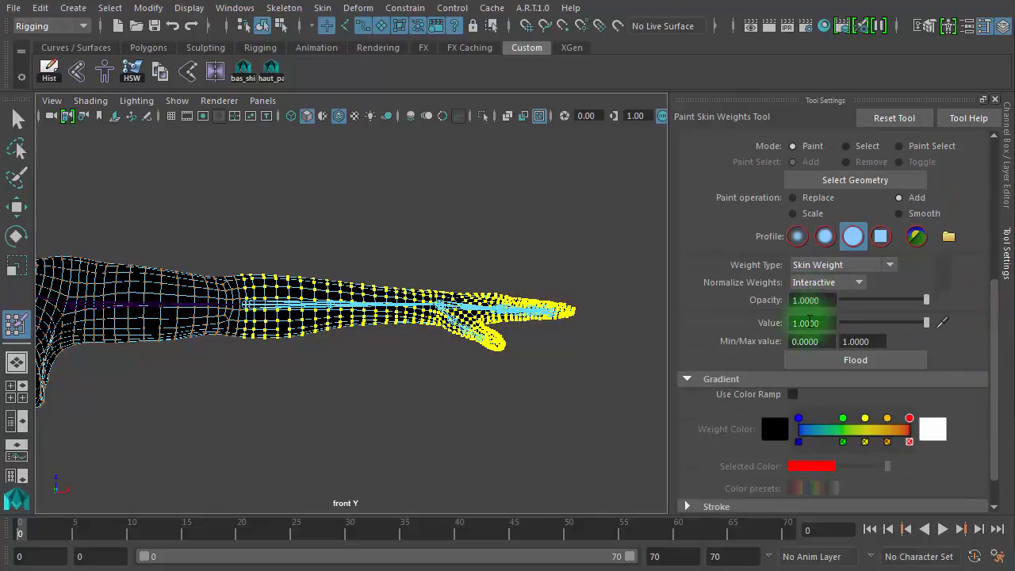
click(806, 361)
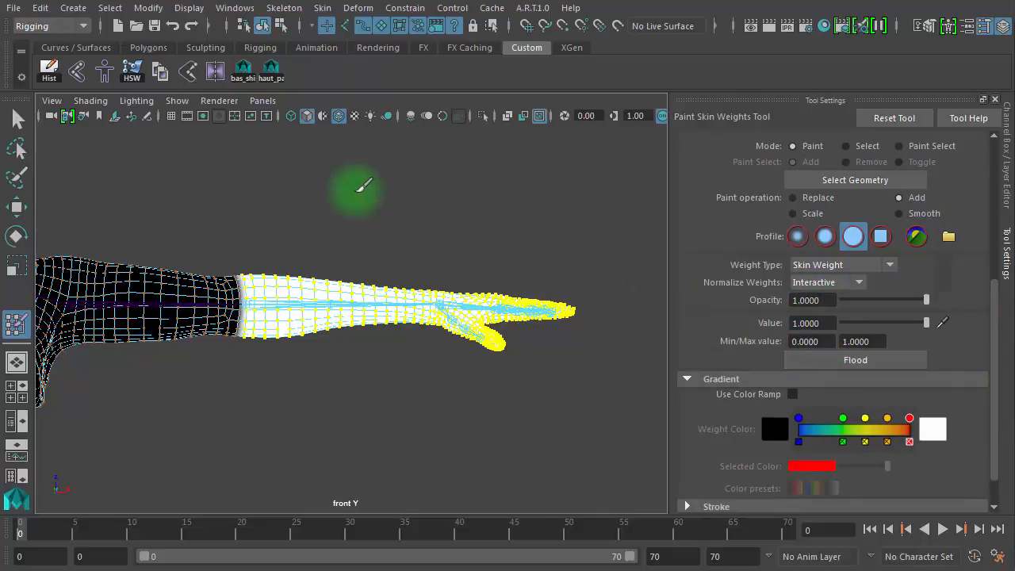
Select the forearm joint, go to frame 20 and examine the bent elbow's deformation in the perspective view
click(17, 118)
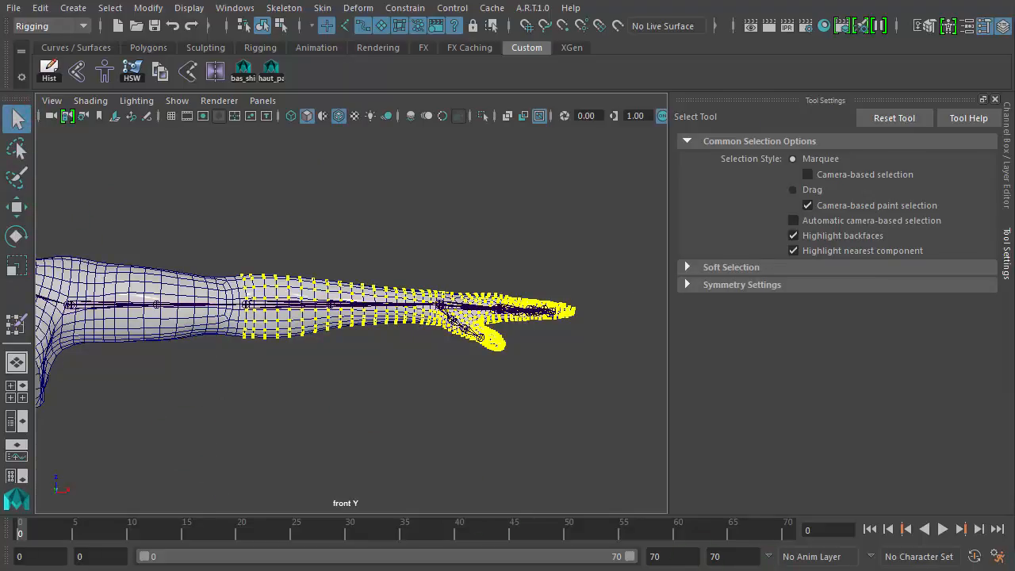
key(e)
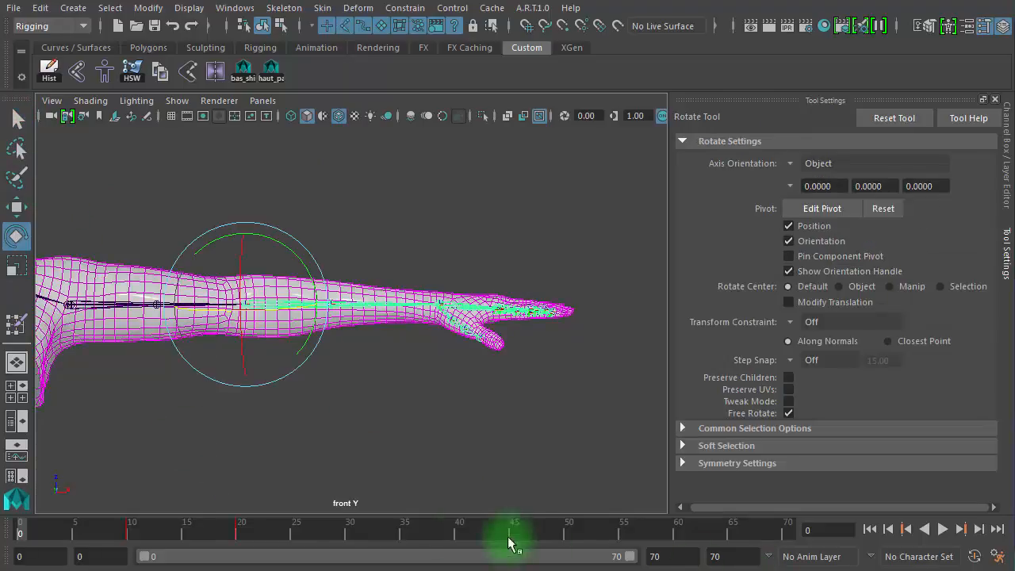
drag(32, 536, 242, 548)
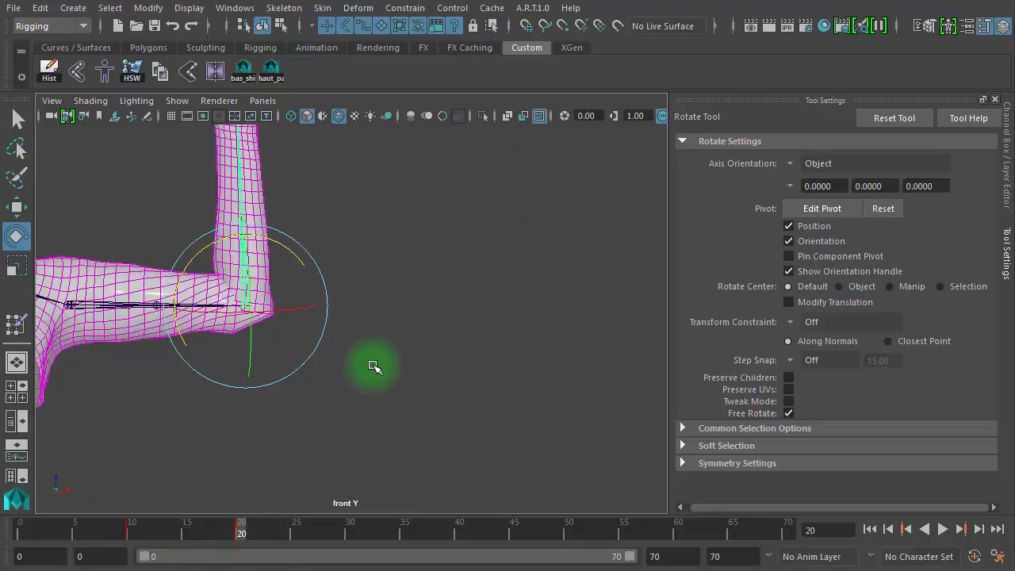
click(393, 336)
alt+drag(376, 326, 279, 381)
key(space)
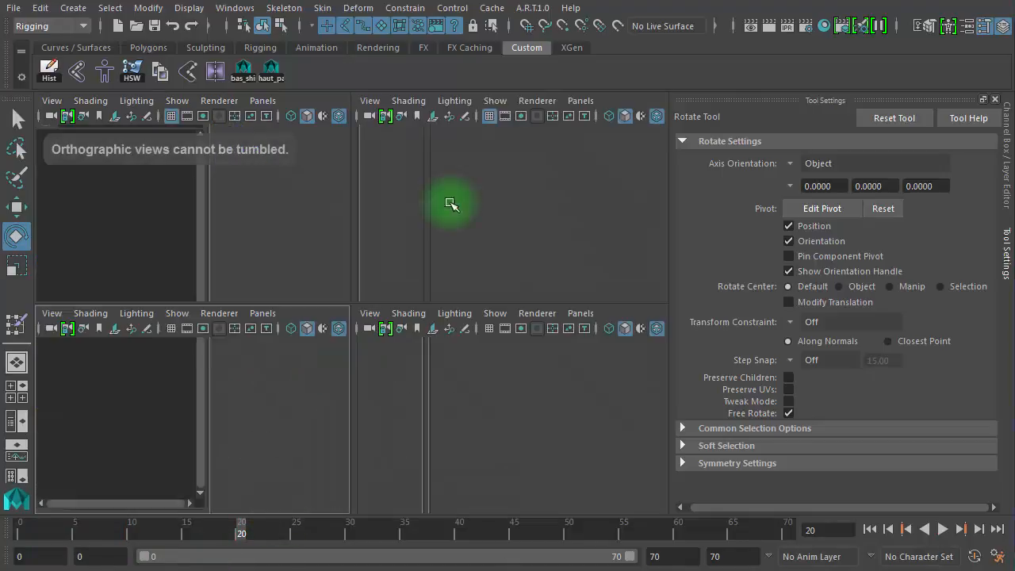
key(space)
alt+drag(474, 265, 360, 275)
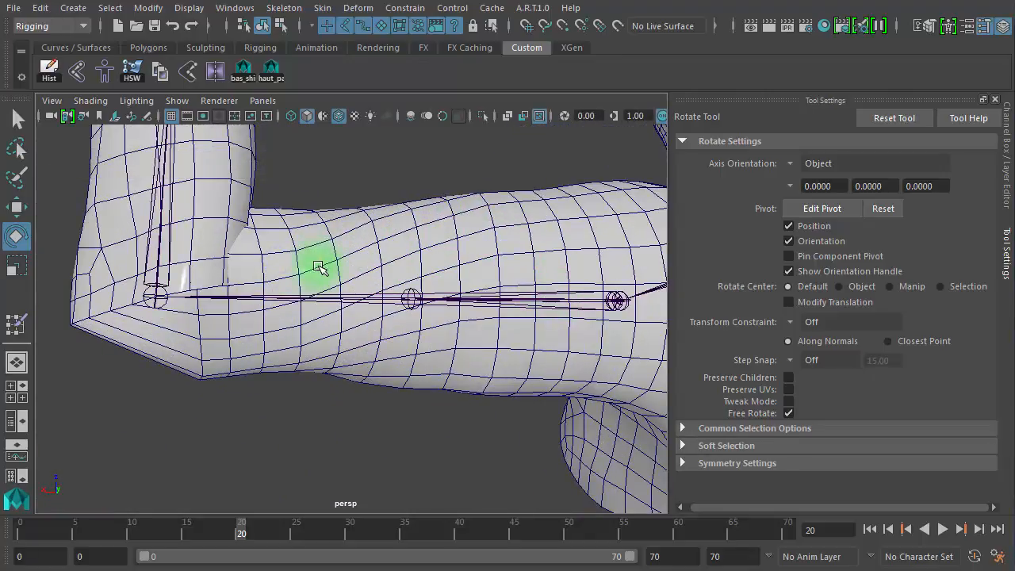
alt+drag(287, 275, 396, 368)
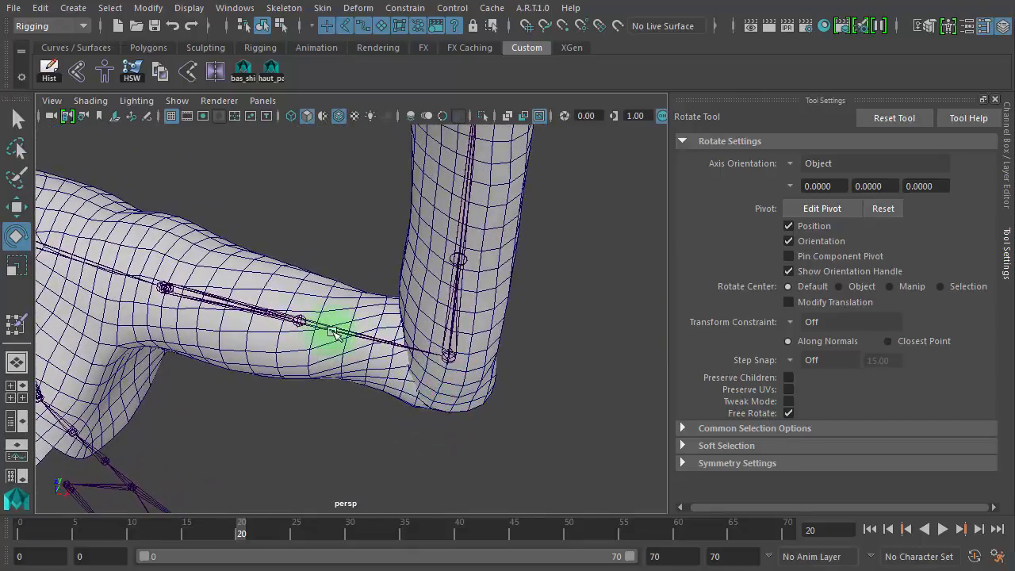
Select the upper arm joint and move the timeline past the frame 10 key to frame 21 for the bent elbow pose
drag(333, 331, 185, 295)
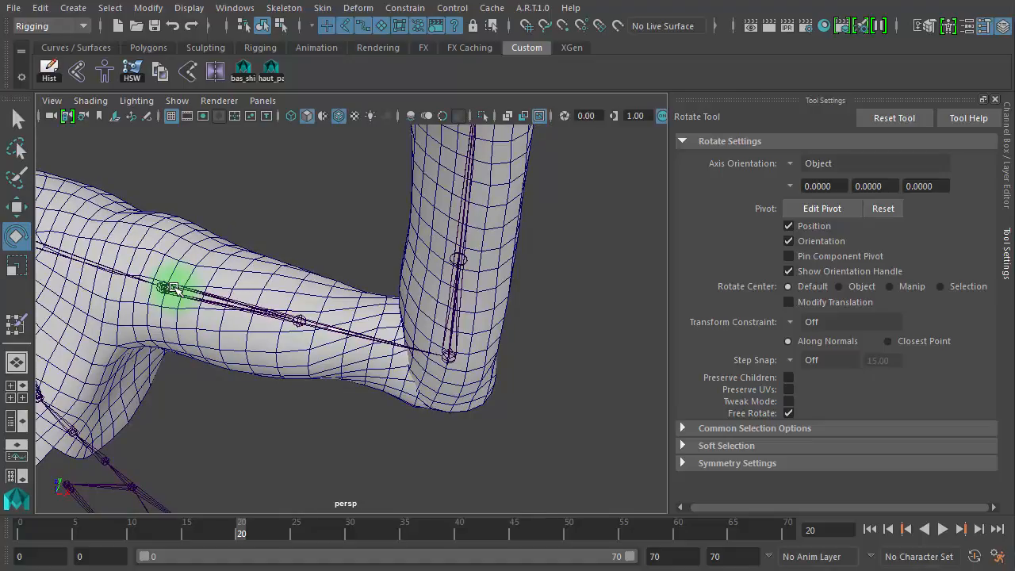
drag(248, 326, 169, 249)
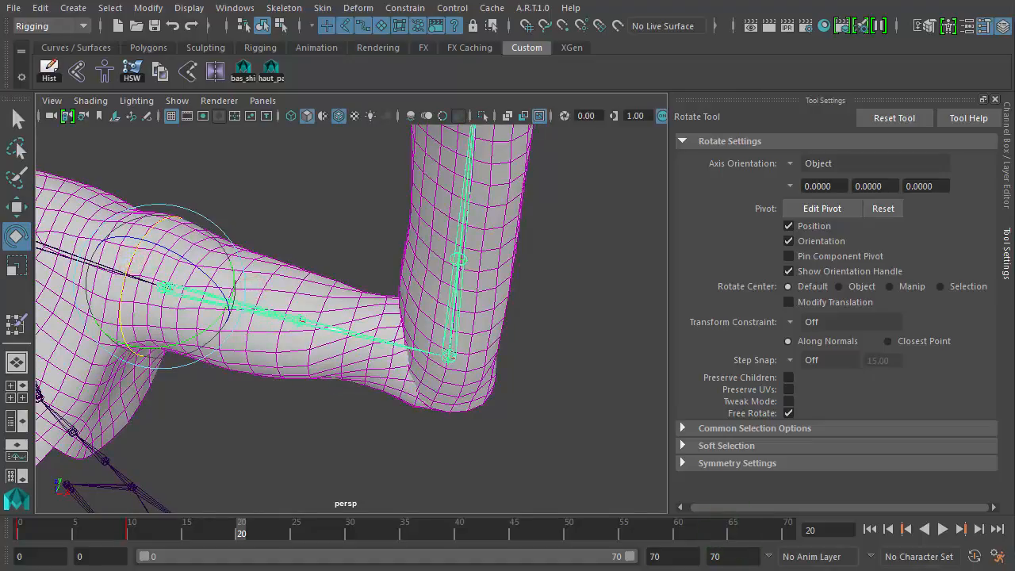
key(comma)
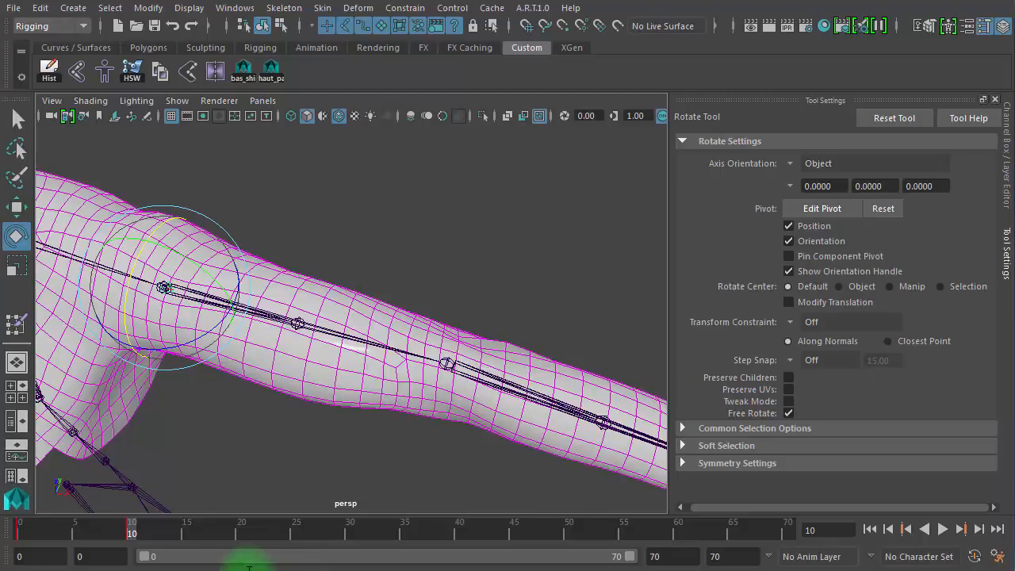
drag(132, 534, 251, 534)
alt+drag(548, 420, 494, 262)
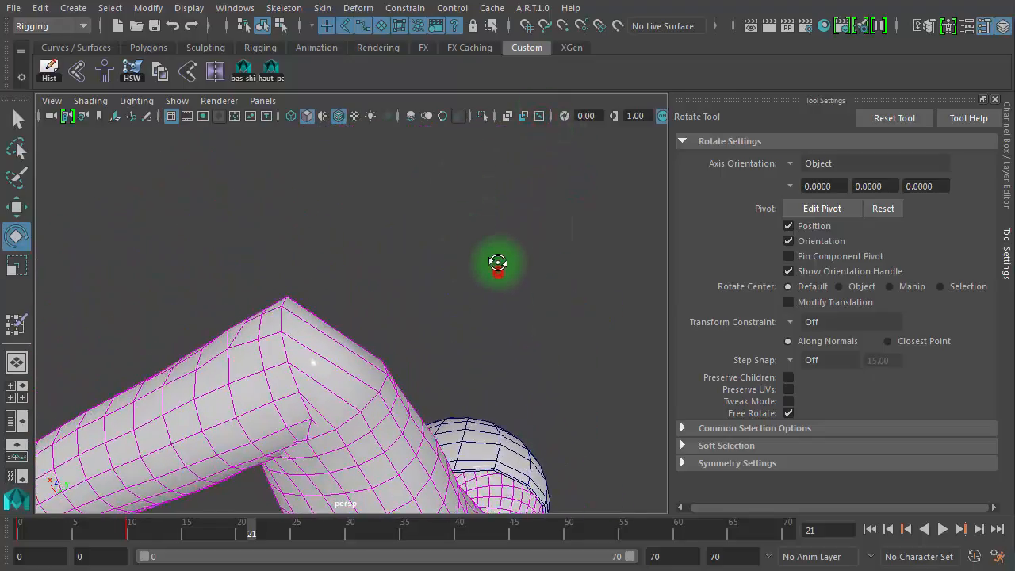
mouse_move(494, 263)
alt+right_down()
mouse_move(452, 267)
mouse_move(490, 271)
alt+right_up()
alt+drag(491, 271, 429, 262)
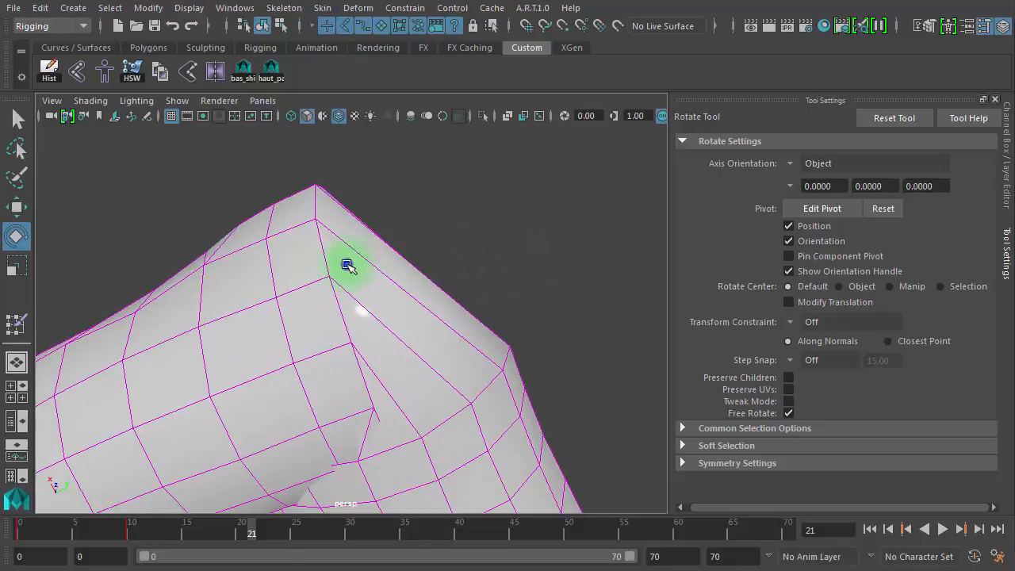
Switch the mesh to edge selection and apply Hammer Skin Weights to edge loops around the pointed elbow
right_drag(347, 265, 351, 226)
click(321, 242)
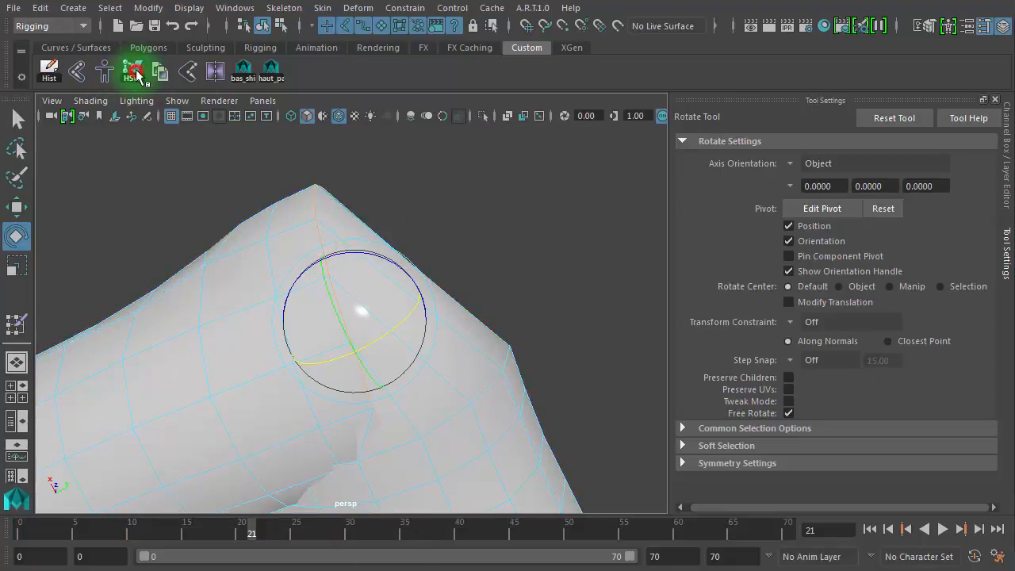
alt+drag(410, 192, 470, 185)
click(499, 444)
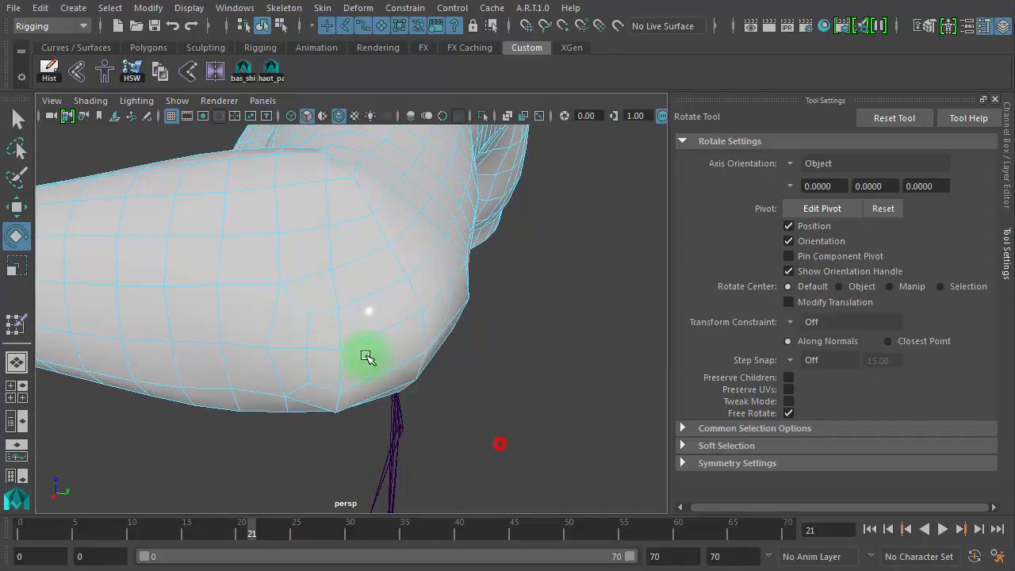
click(339, 295)
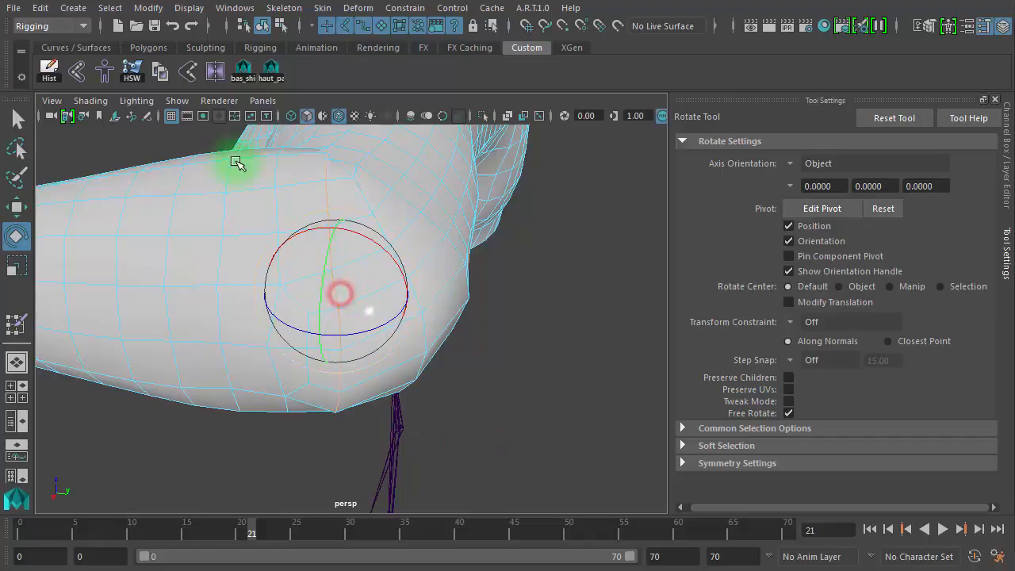
click(235, 210)
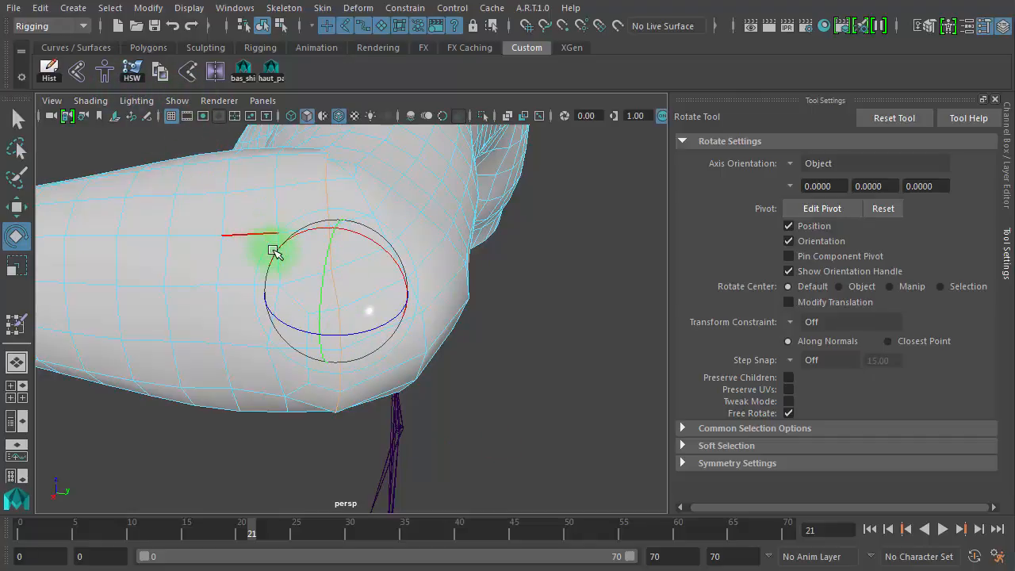
click(491, 445)
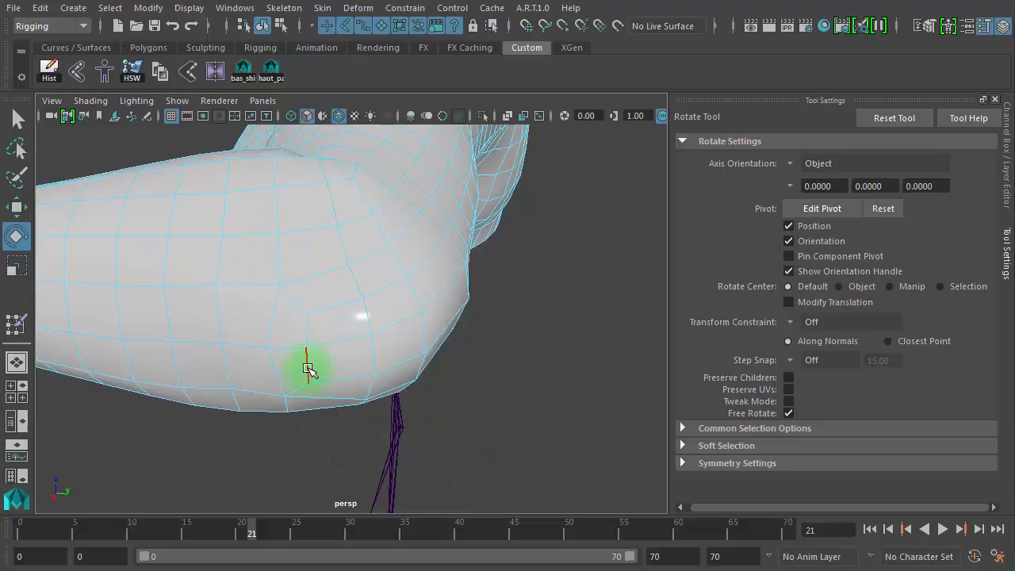
Select further edges and an edge loop on the forearm side of the elbow and hammer their skin weights
click(308, 368)
key(w)
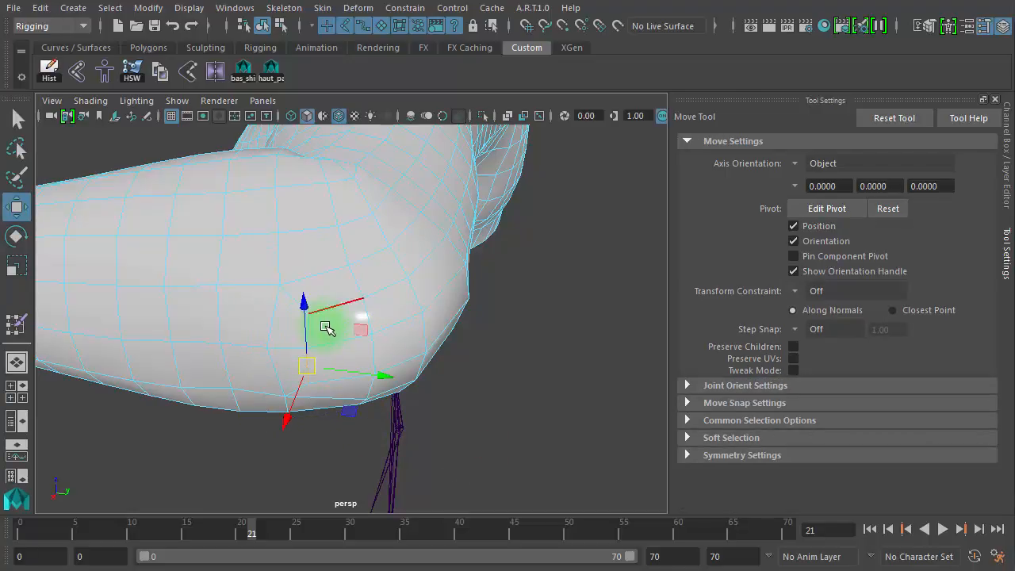
mouse_move(324, 329)
alt+mouse_down()
mouse_move(397, 324)
mouse_move(325, 329)
alt+mouse_up()
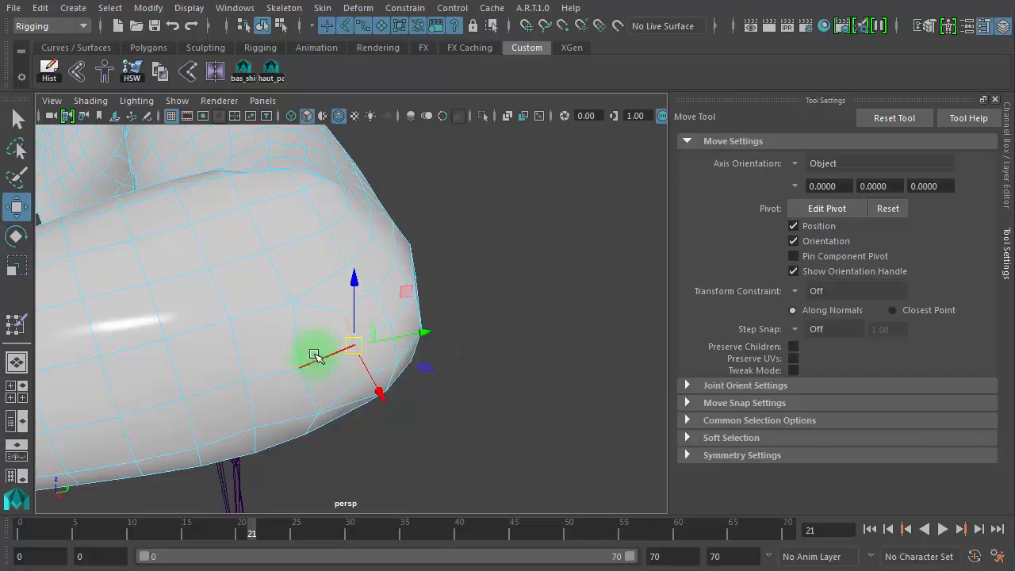
click(257, 228)
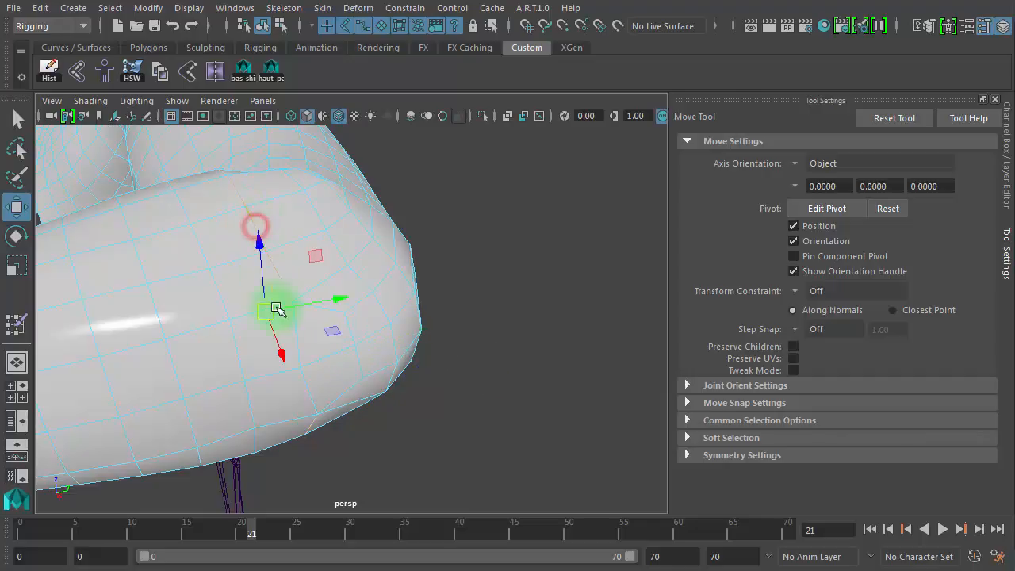
click(298, 353)
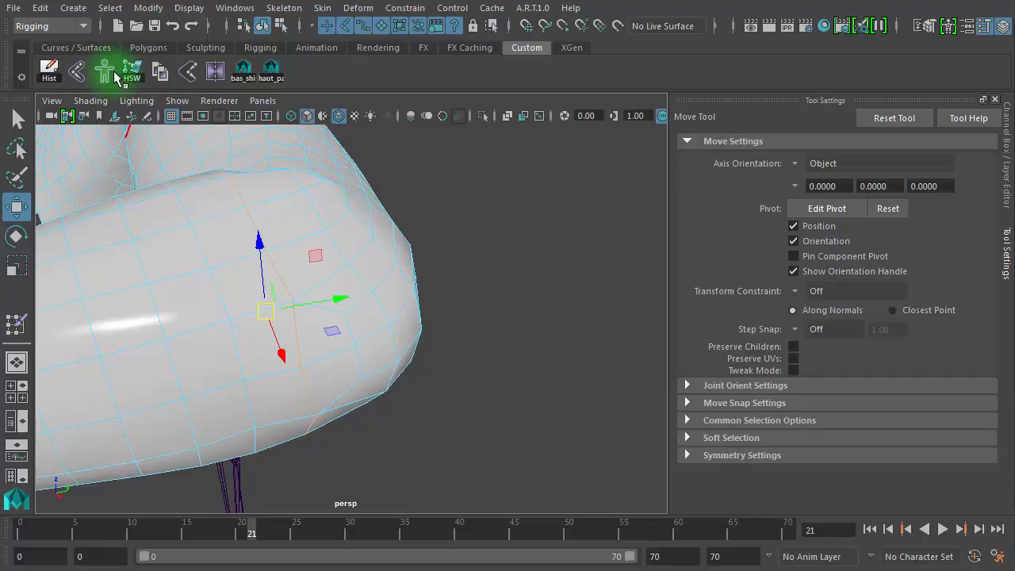
alt+drag(374, 294, 319, 276)
alt+right_drag(563, 346, 426, 345)
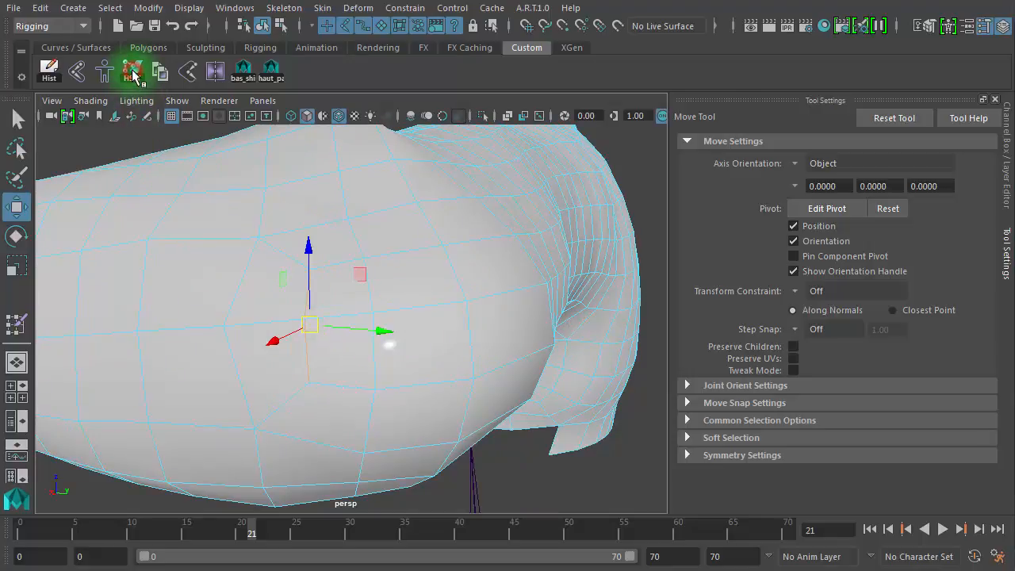
At frame 18, hammer the skin weights of edge loops on the upper arm side of the elbow, then return to frame 21
alt+drag(456, 346, 220, 534)
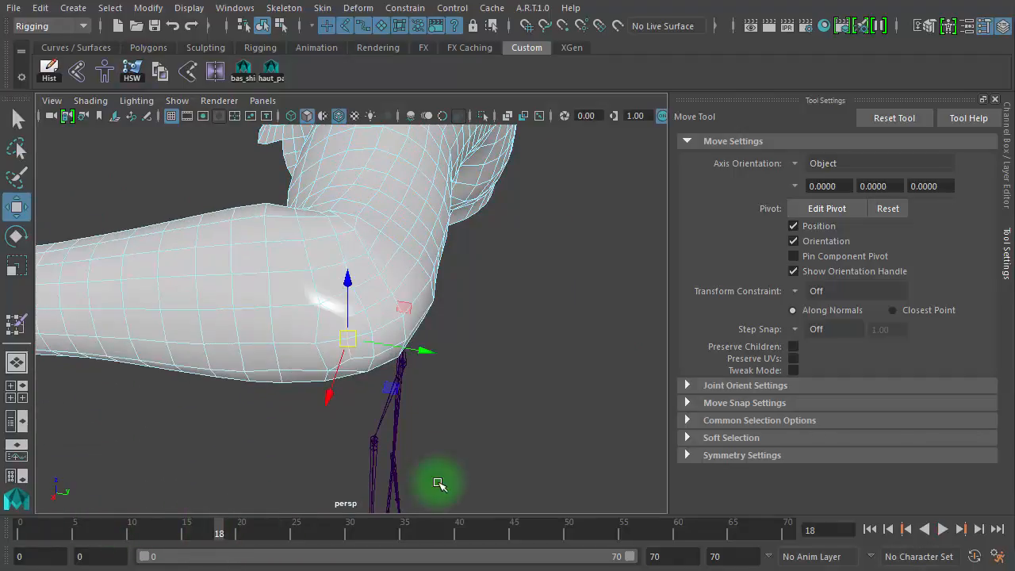
alt+drag(439, 484, 428, 361)
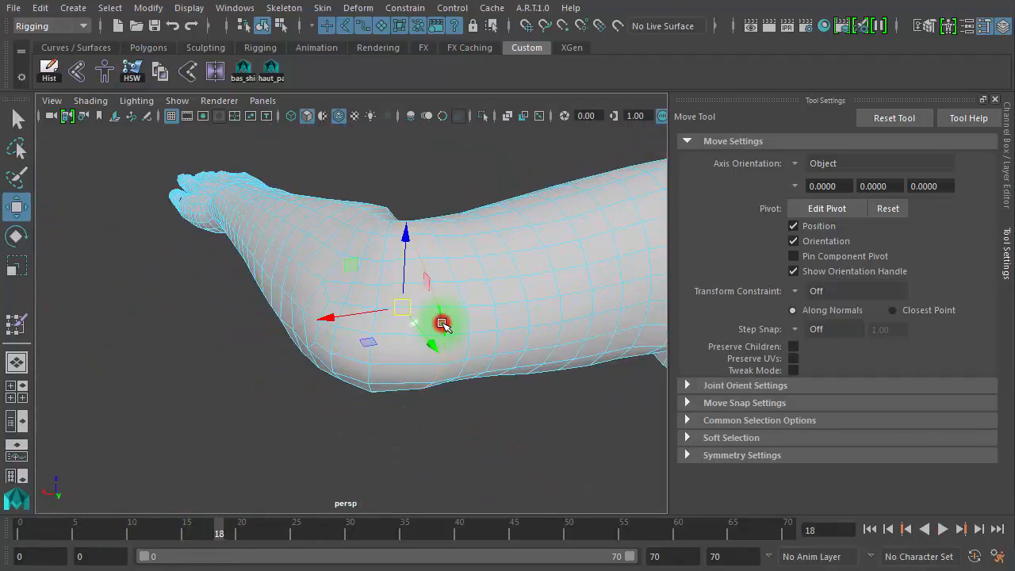
mouse_move(319, 355)
mouse_down()
mouse_move(328, 379)
mouse_move(426, 376)
mouse_up()
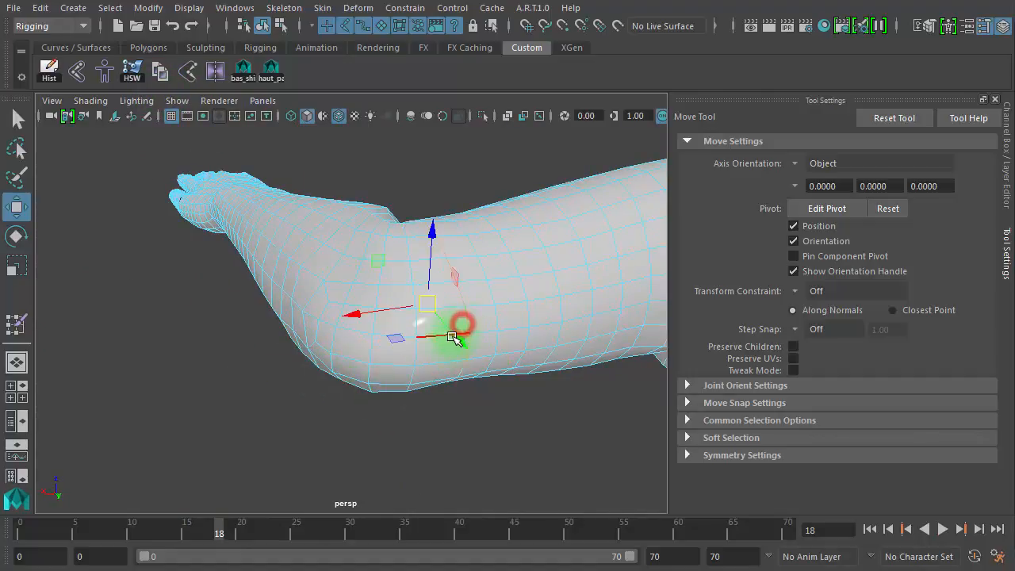
mouse_move(218, 527)
mouse_down()
mouse_move(34, 533)
mouse_move(283, 539)
mouse_move(91, 532)
mouse_move(251, 532)
mouse_up()
alt+drag(356, 448, 358, 257)
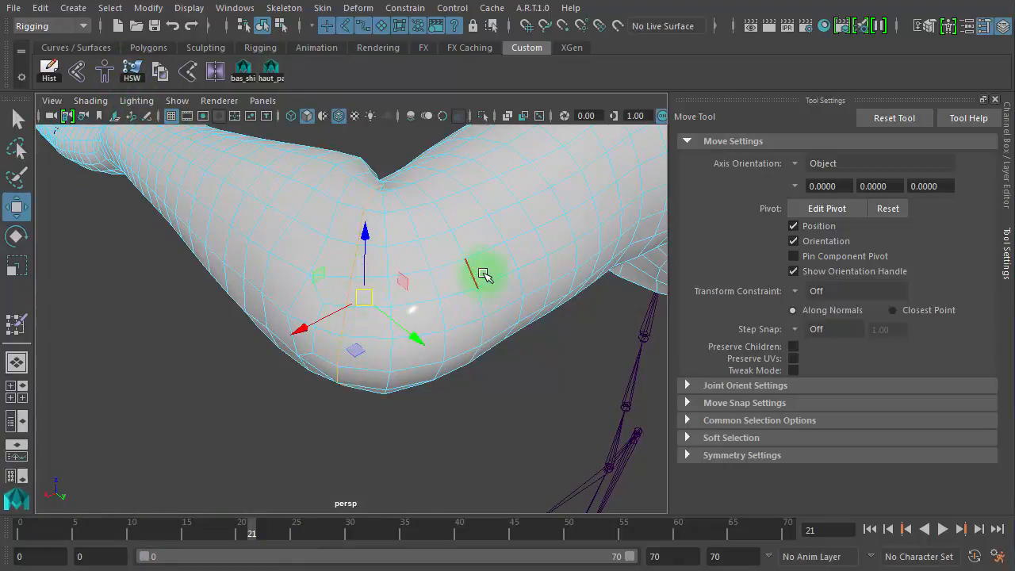
Hammer the skin weights of further edge loops across the elbow point and the forearm side in the frame 21 pose
click(247, 208)
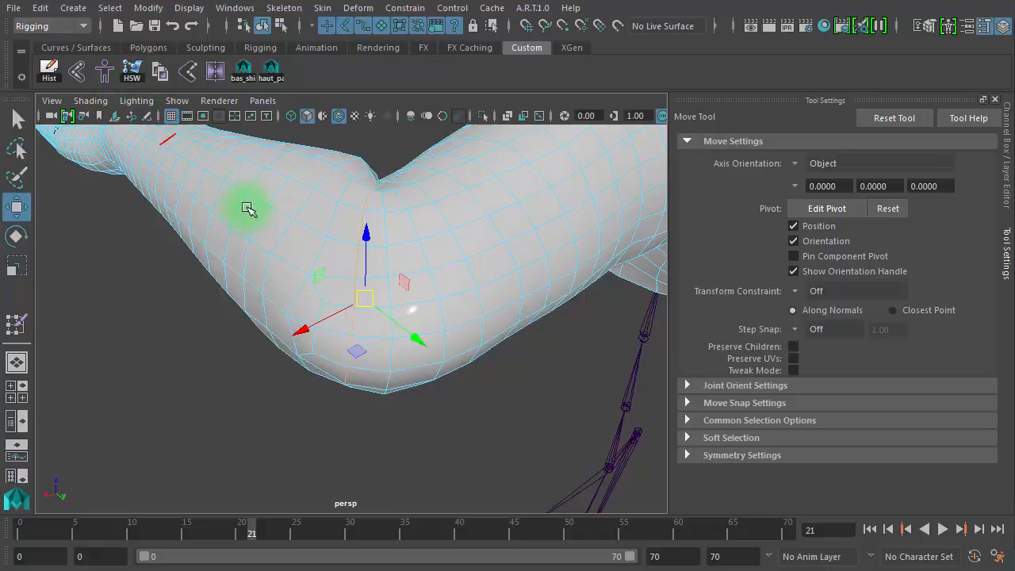
click(394, 456)
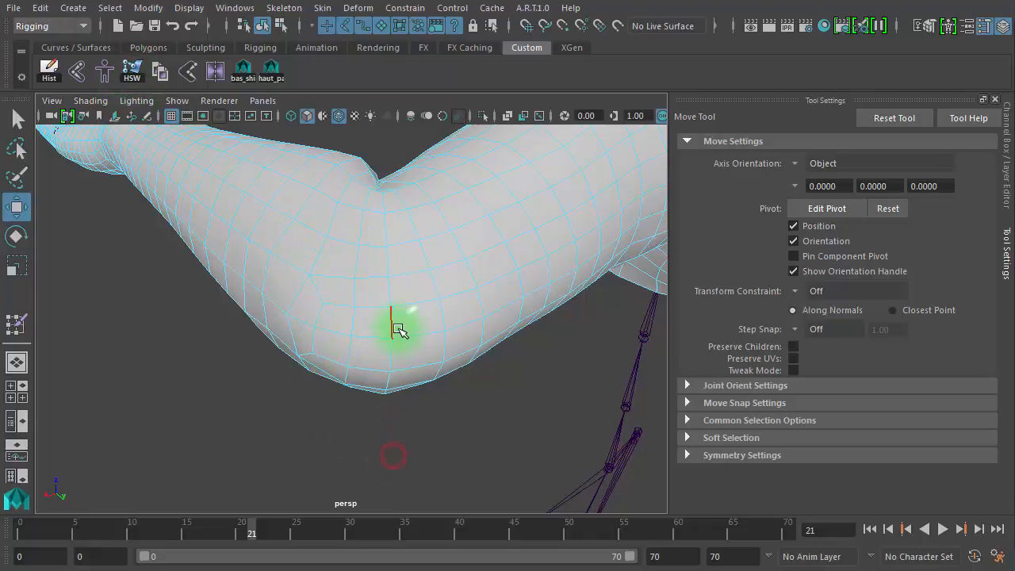
click(397, 328)
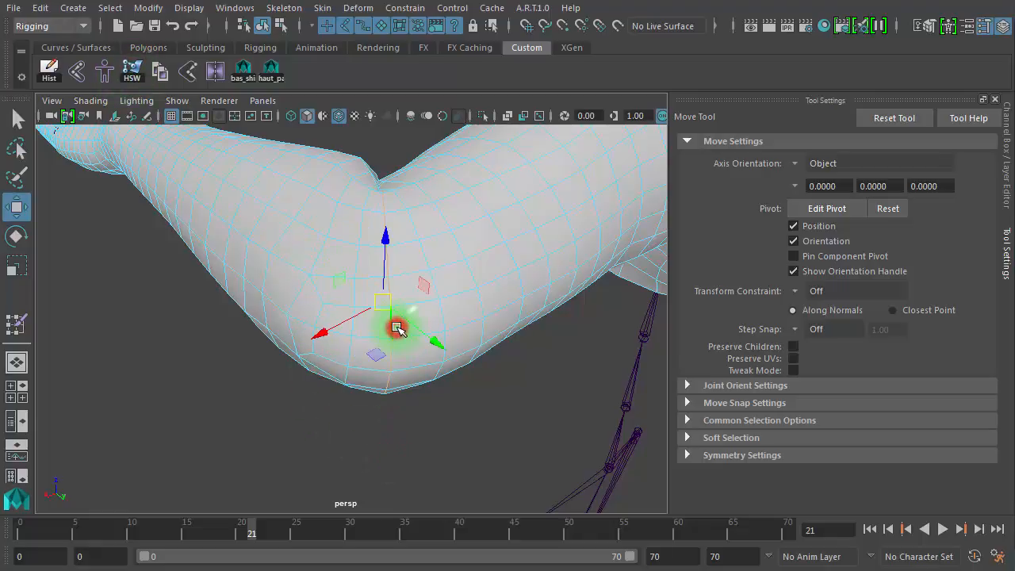
click(447, 318)
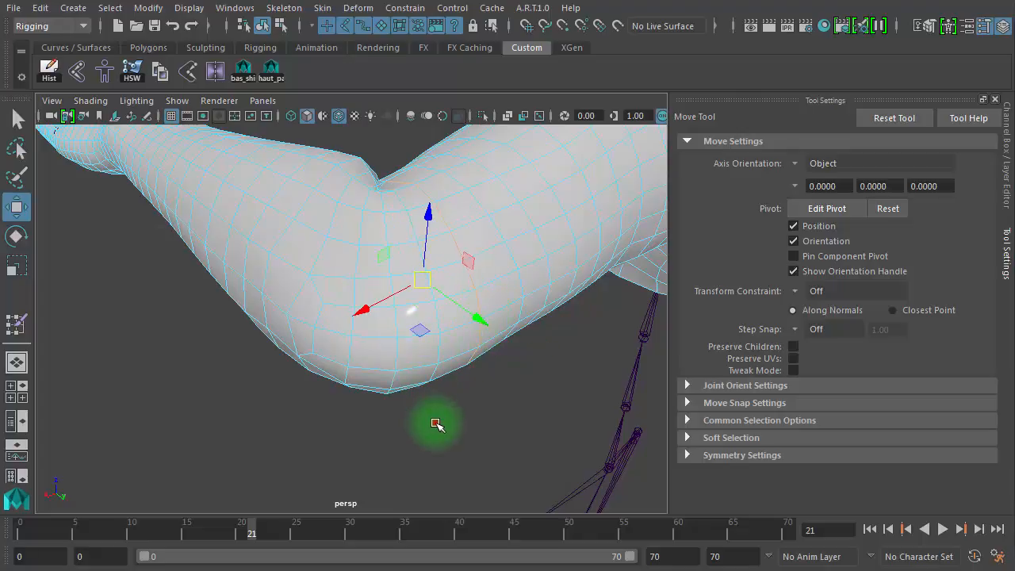
click(436, 421)
Scrub the timeline back to frame 15 to pose the elbow with a partial bend
drag(223, 533, 317, 435)
drag(294, 523, 198, 523)
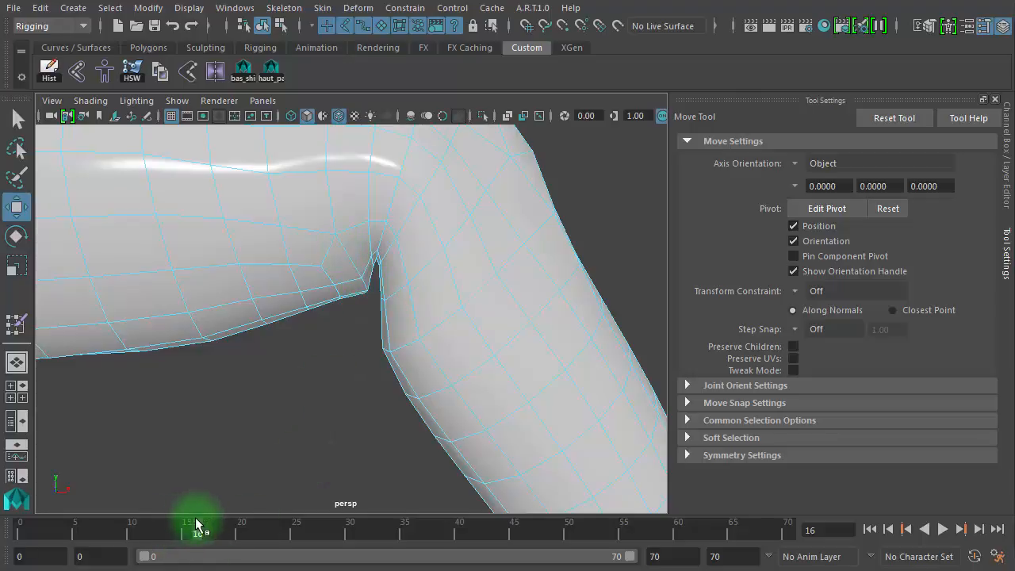
mouse_move(182, 526)
mouse_down()
mouse_move(163, 525)
mouse_move(261, 525)
mouse_move(168, 524)
mouse_move(182, 521)
mouse_up()
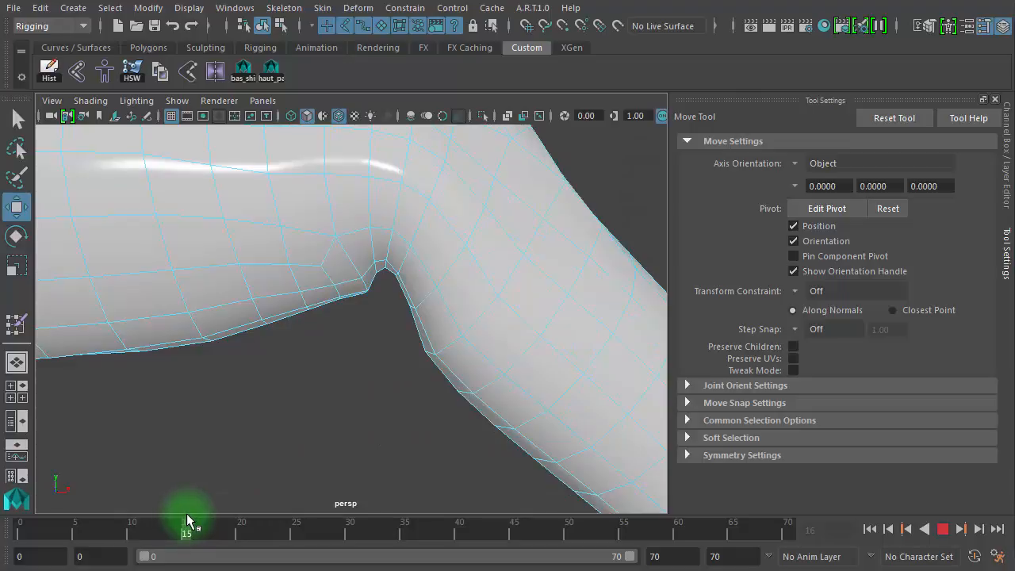
Select the forearm-side edges of the inner elbow crease as vertices and activate the Paint Skin Weights tool on them
alt+drag(429, 388, 438, 372)
alt+right_drag(507, 337, 583, 331)
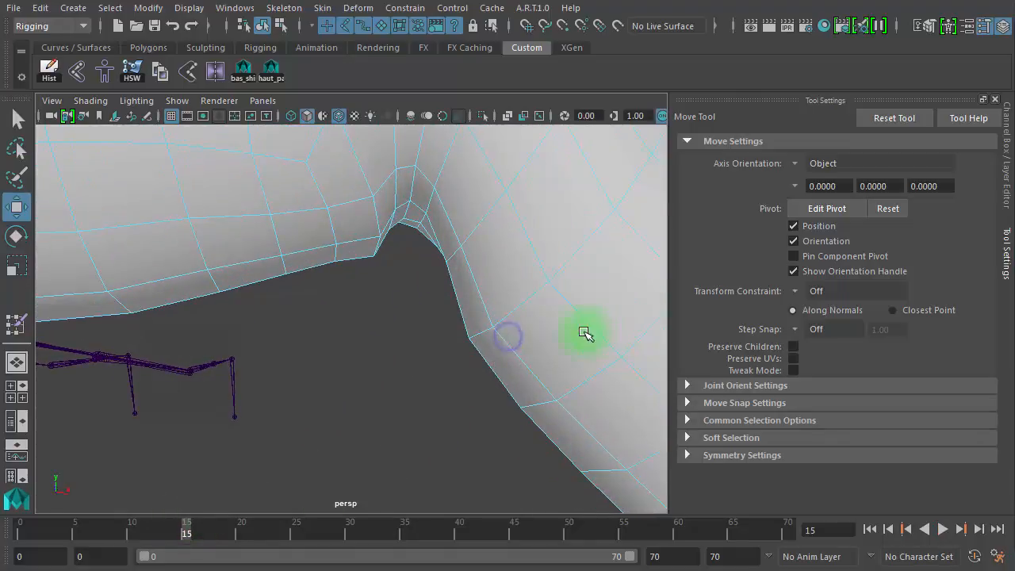
alt+drag(584, 333, 435, 315)
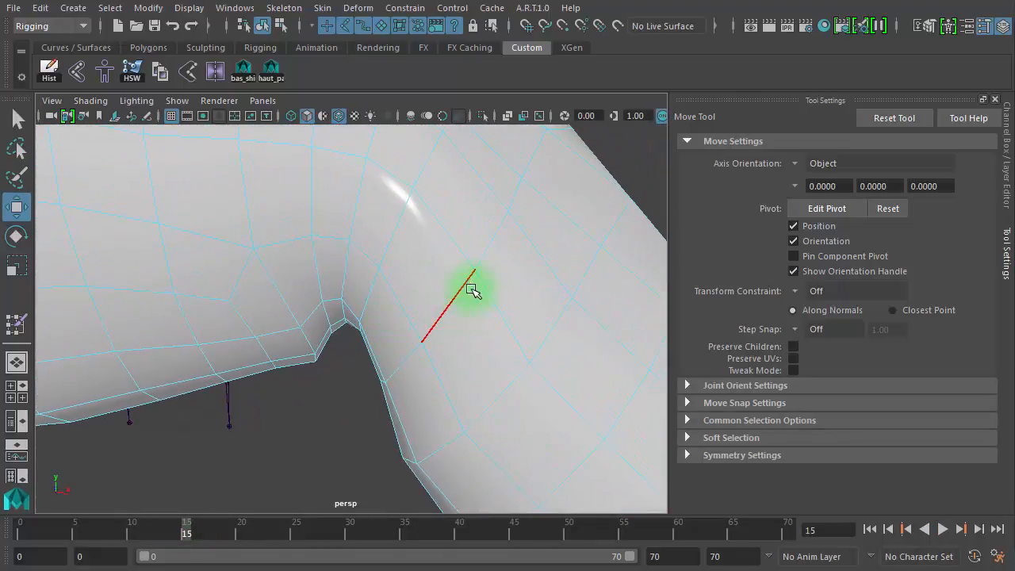
alt+right_drag(471, 289, 211, 278)
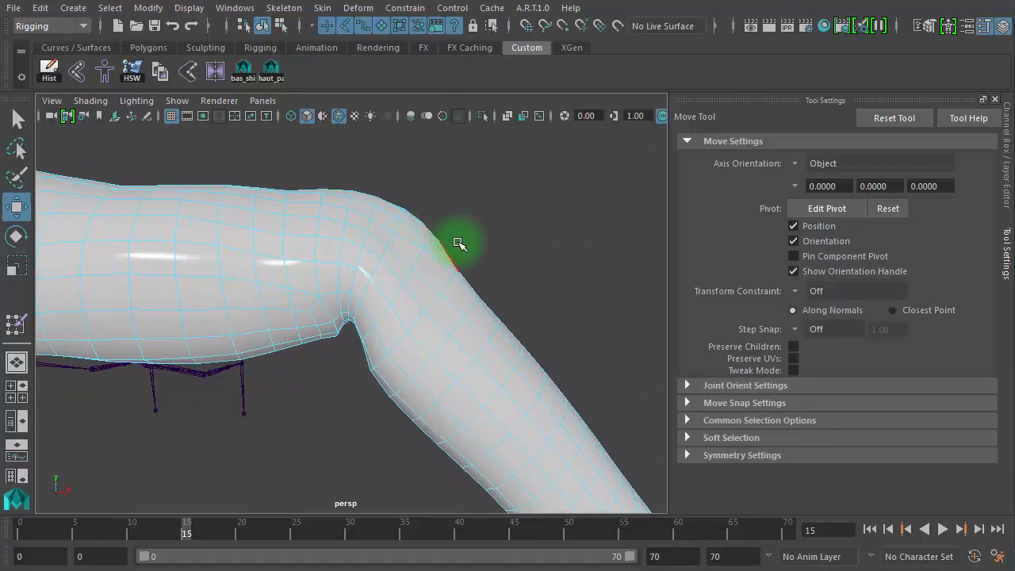
mouse_move(383, 317)
alt+right_down()
mouse_move(470, 312)
mouse_move(460, 317)
alt+right_up()
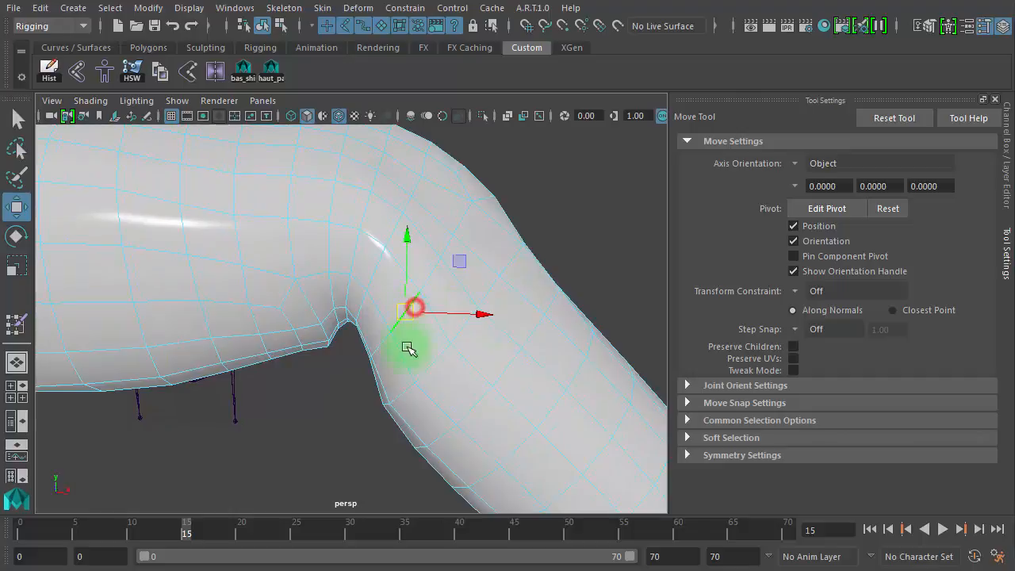
alt+drag(407, 348, 434, 121)
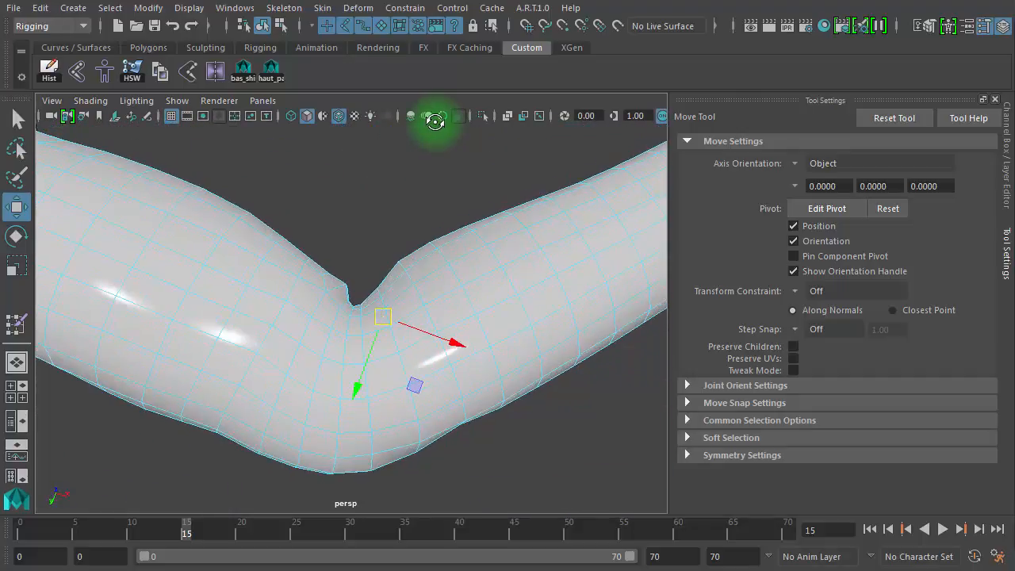
click(396, 288)
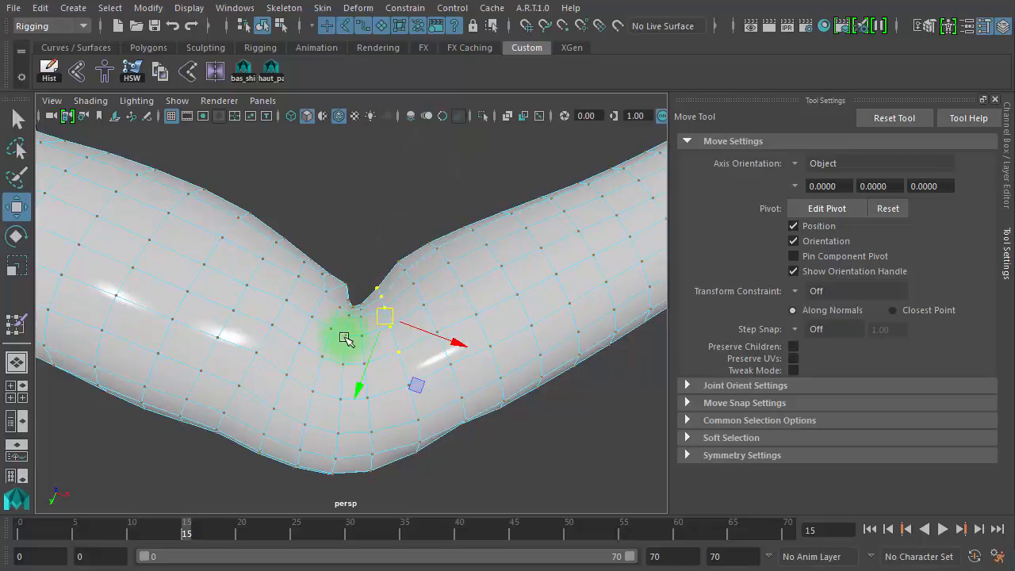
click(18, 327)
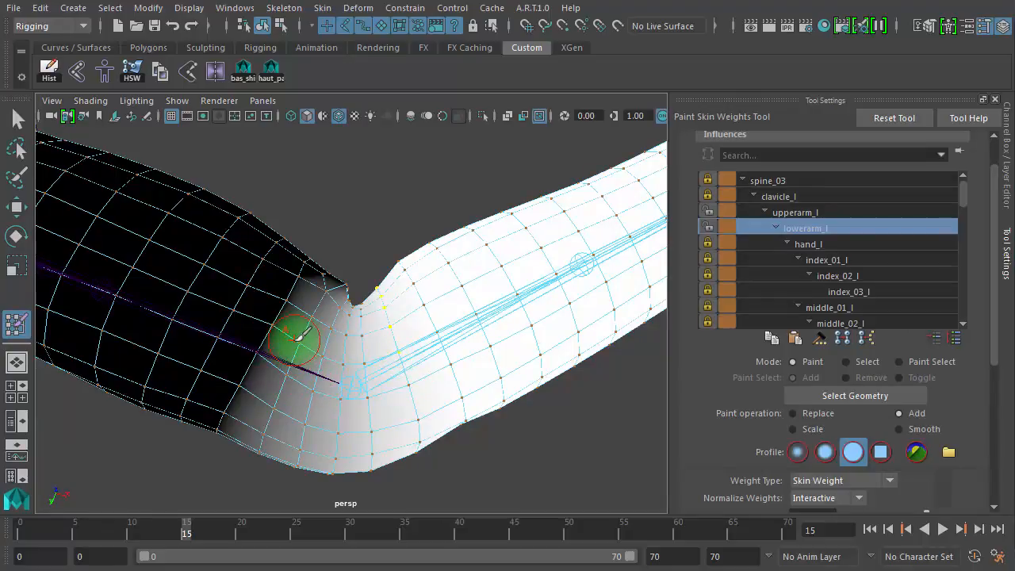
Set the Add operation's opacity and value to 0.1 and flood the selected crease vertices with upperarm_l weight
mouse_move(300, 337)
alt+mouse_down()
mouse_move(283, 351)
mouse_move(290, 462)
mouse_move(277, 496)
mouse_move(349, 427)
mouse_move(332, 443)
alt+mouse_up()
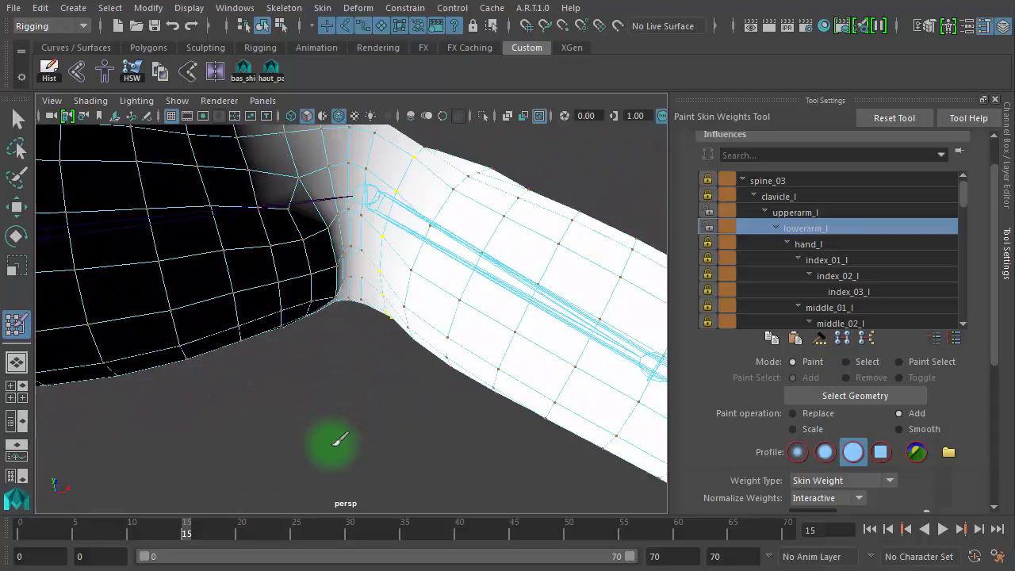
click(795, 213)
alt+drag(374, 335, 351, 384)
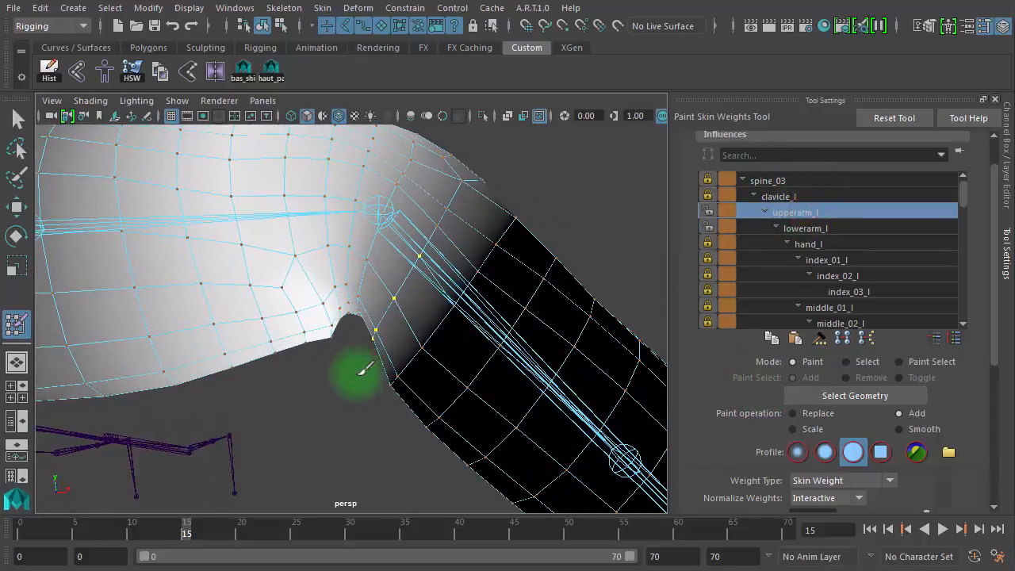
click(539, 115)
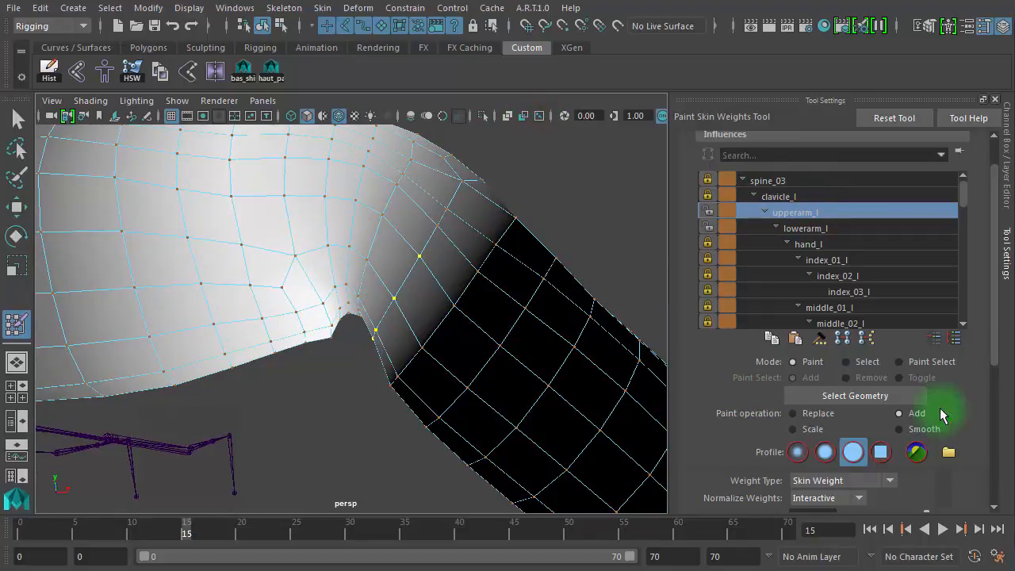
drag(992, 335, 992, 480)
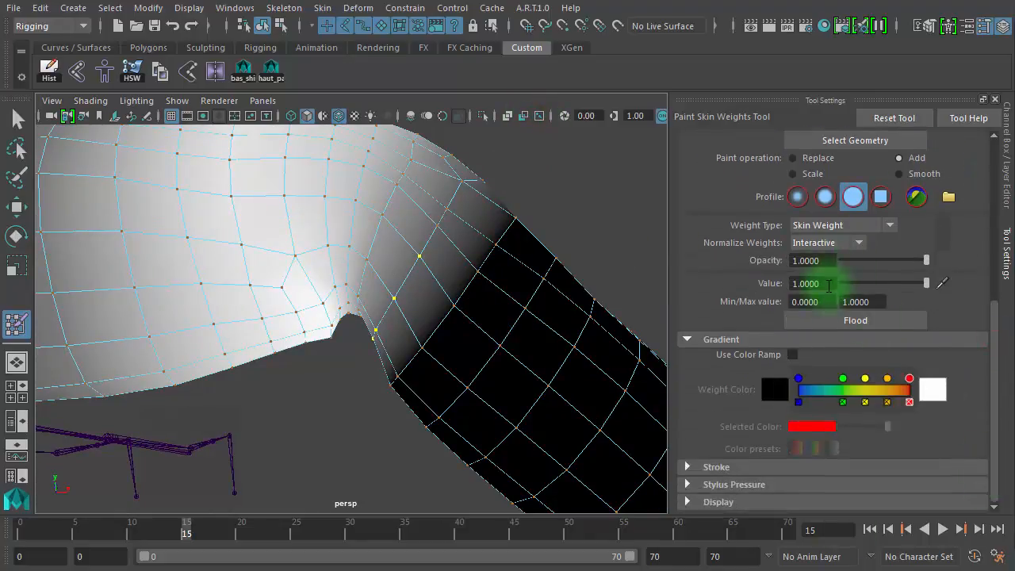
text(.1)
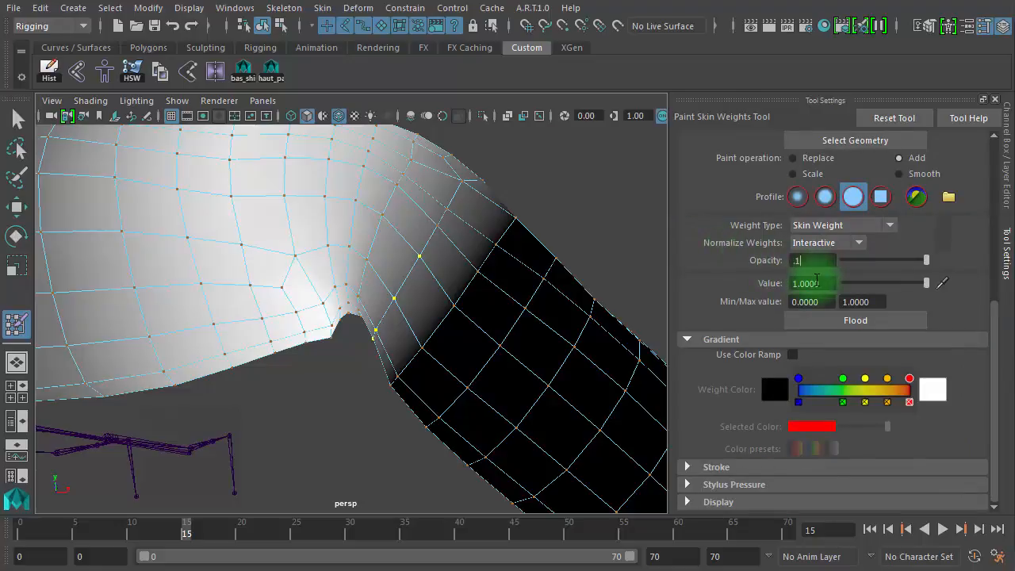
key(Tab)
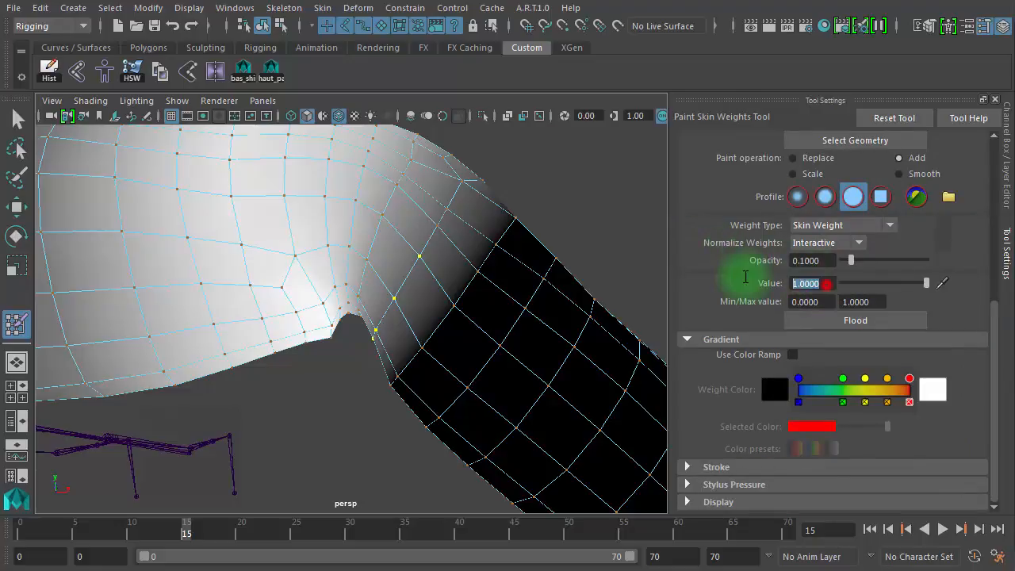
text(.1)
key(Return)
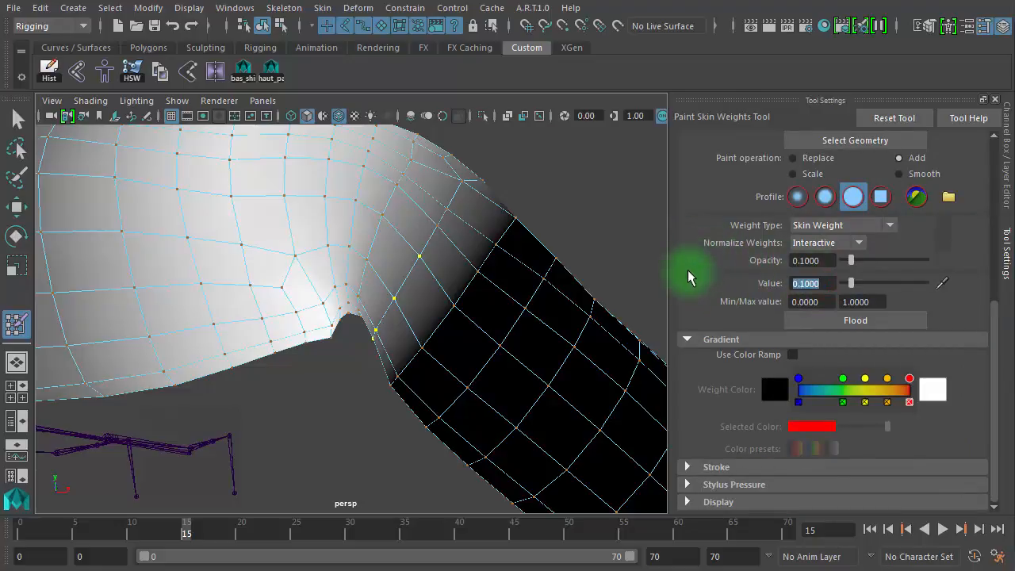
click(856, 320)
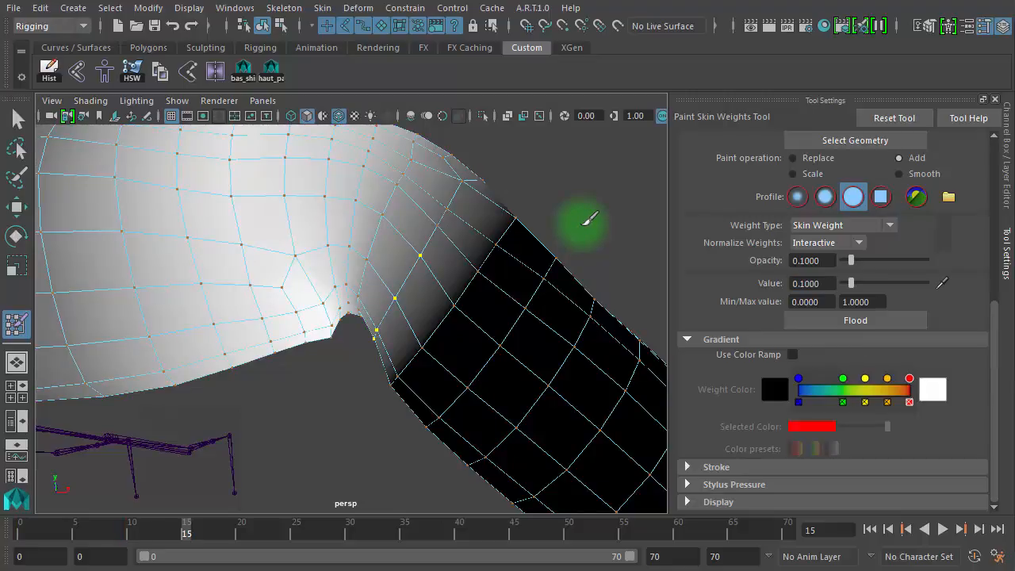
Switch the influence to lowerarm_l and flood the same forearm-side crease vertices repeatedly at 0.1
drag(997, 314, 998, 168)
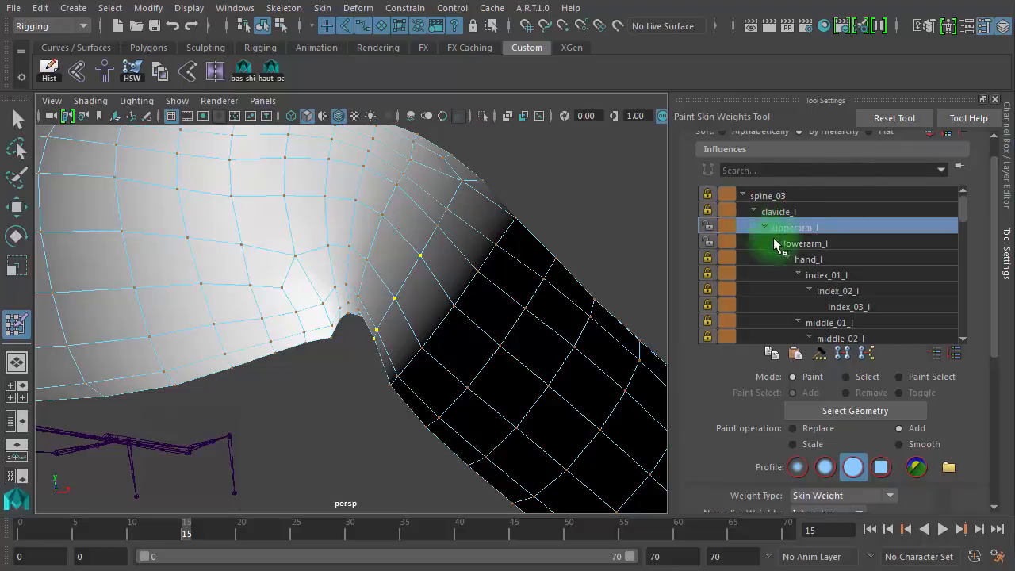
click(807, 243)
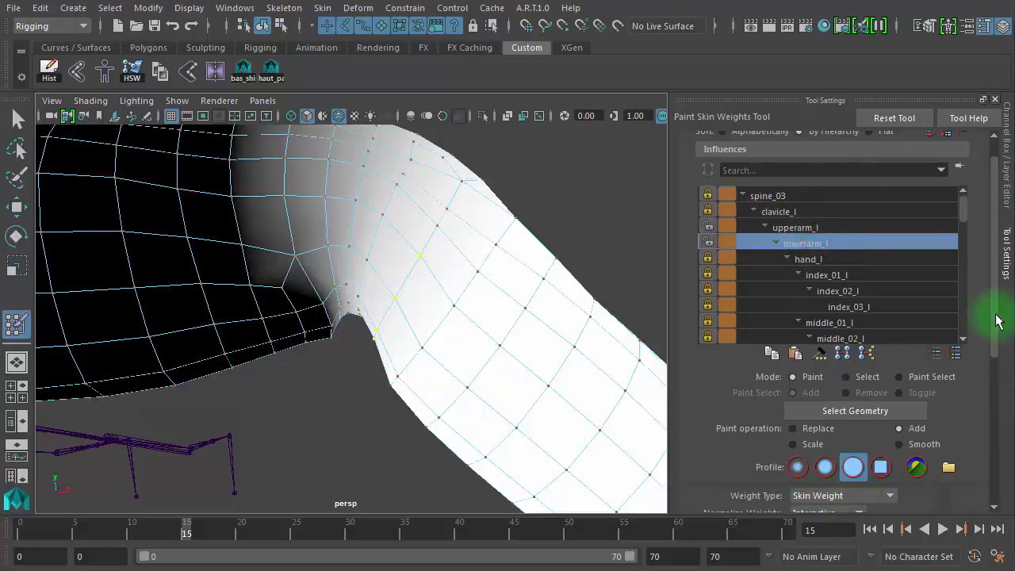
drag(996, 317, 982, 427)
click(848, 367)
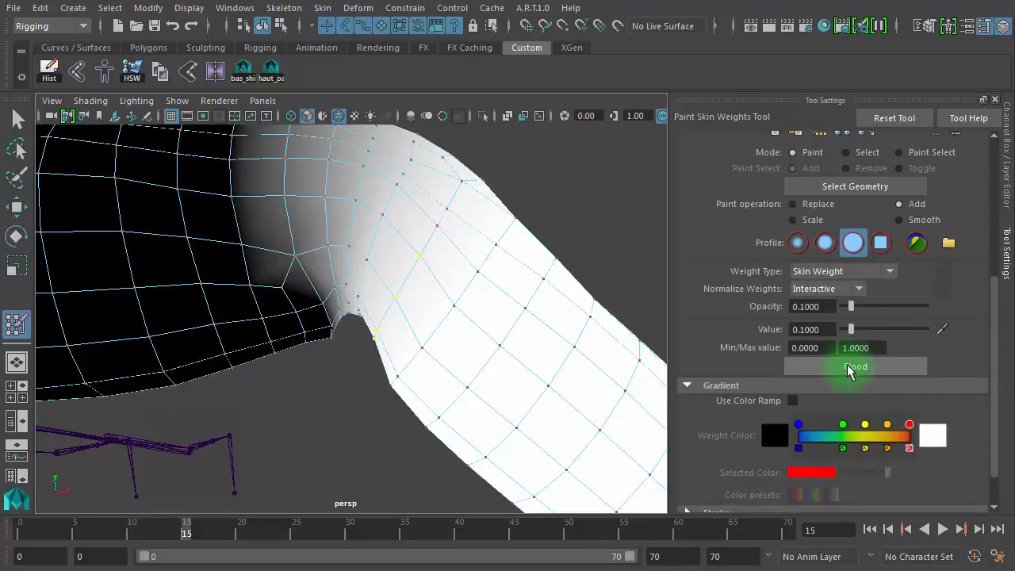
click(849, 367)
click(848, 367)
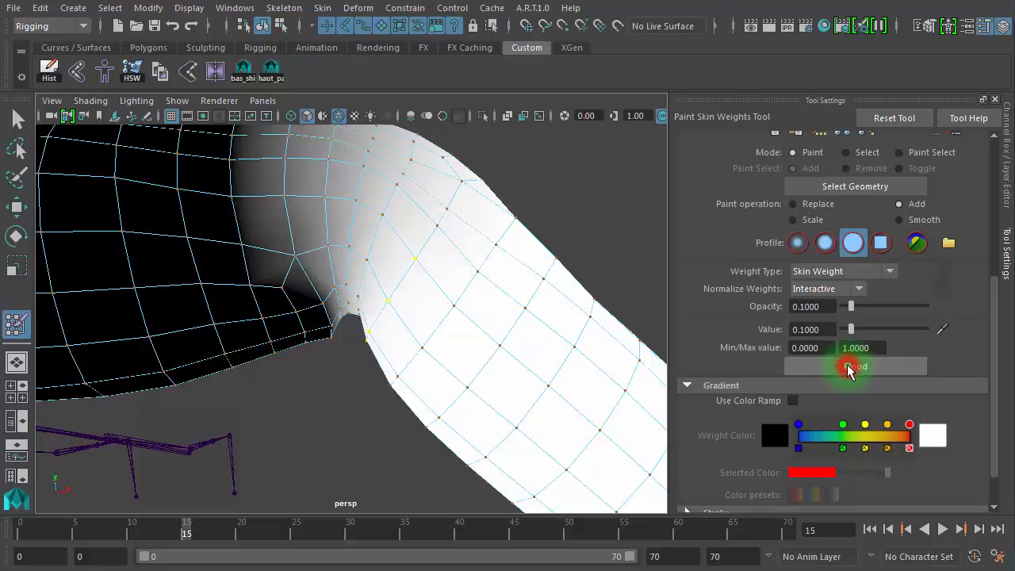
Select the edges on the upper arm side of the inner elbow crease and reactivate the Paint Skin Weights tool on their vertices
scroll(335, 396, up, 4)
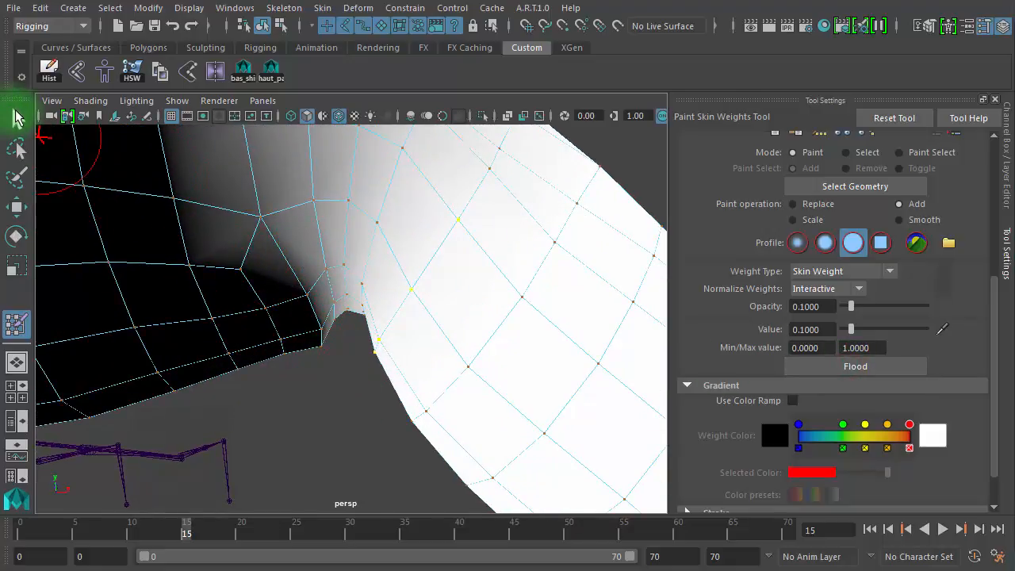
click(17, 117)
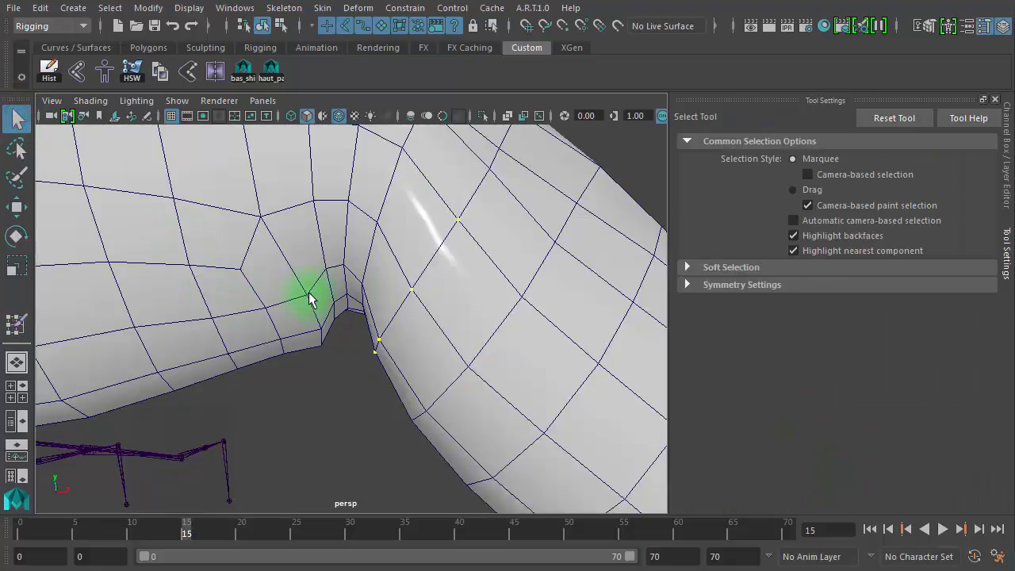
right_click(281, 265)
click(287, 219)
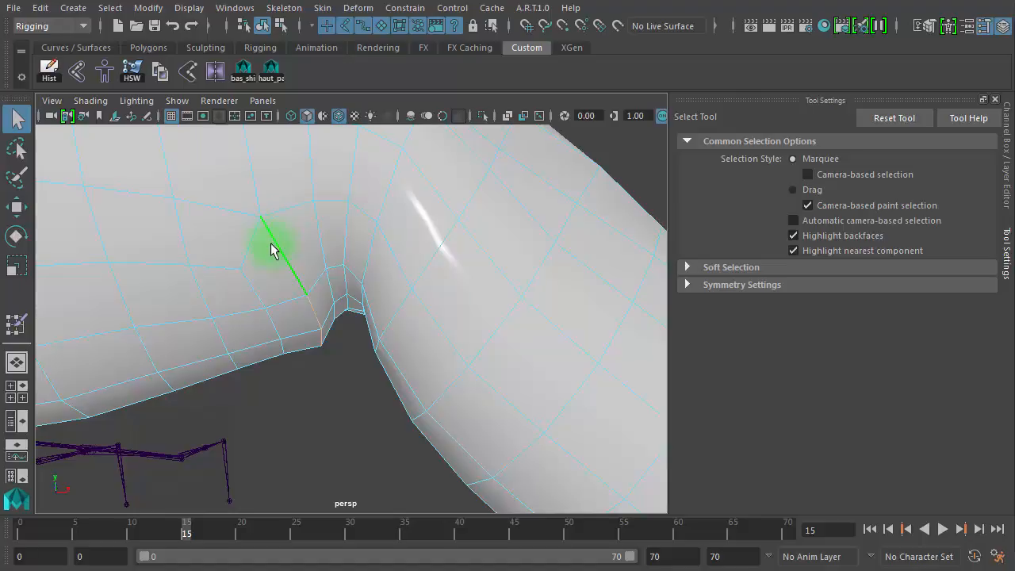
click(16, 323)
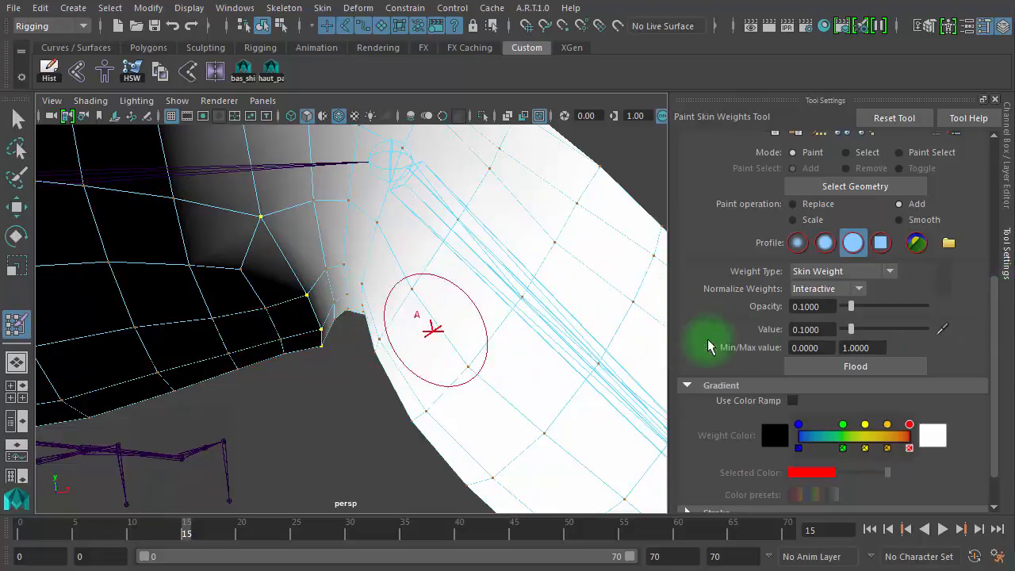
Flood the upper arm side crease vertices with additional lowerarm_l weight at opacity and value 0.1
drag(995, 310, 1000, 179)
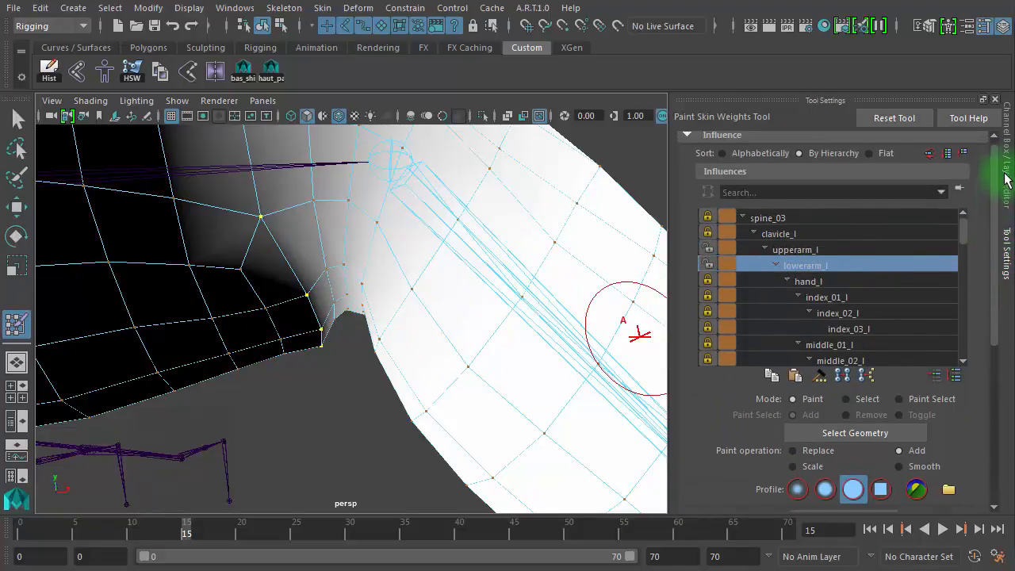
drag(806, 251, 814, 264)
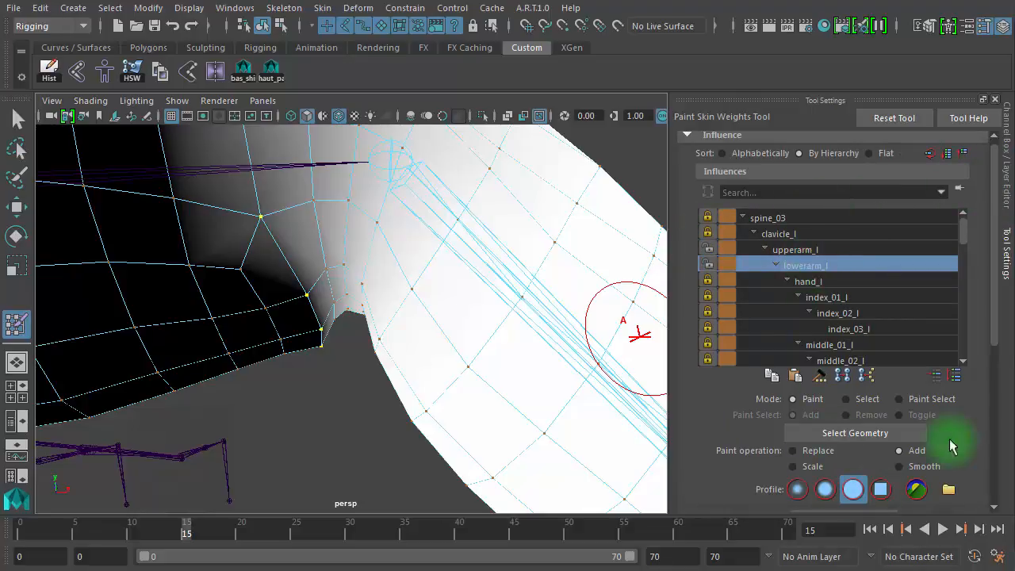
drag(996, 311, 995, 459)
click(867, 333)
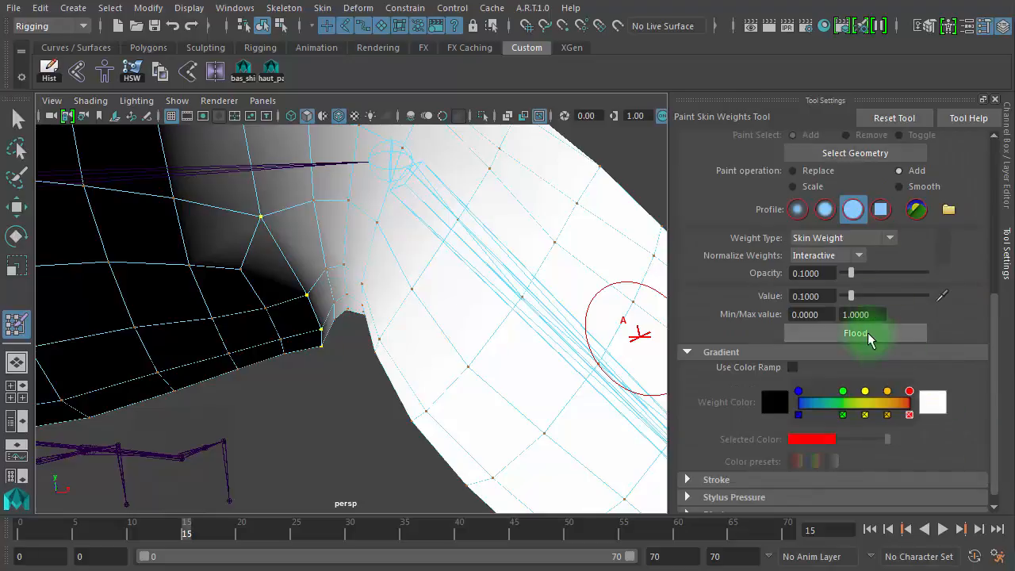
click(867, 333)
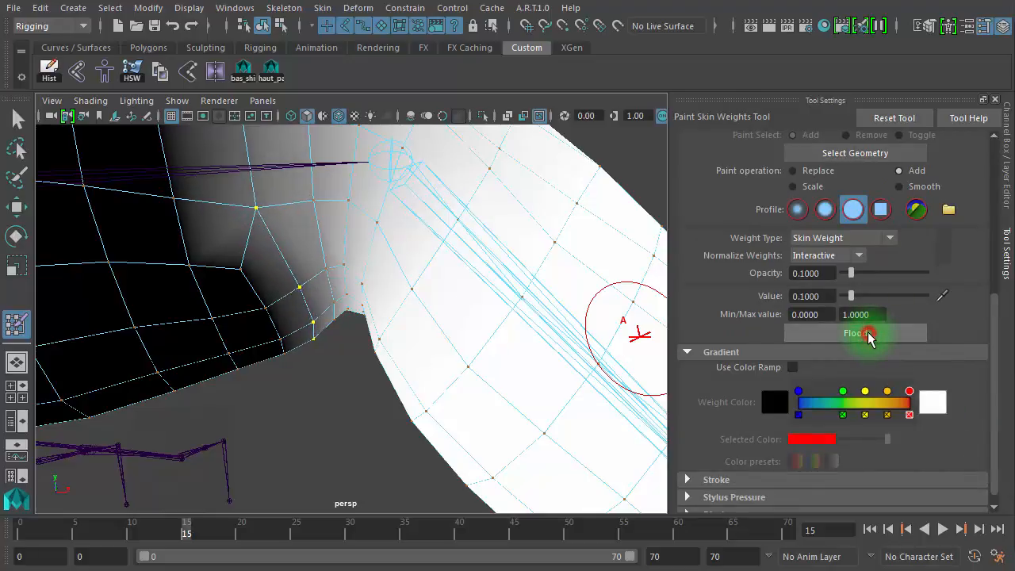
Scrub the timeline through the elbow bend, return to frame 15 and examine the inner crease deformation up close
mouse_move(253, 524)
mouse_down()
mouse_move(127, 535)
mouse_move(207, 530)
mouse_up()
alt+drag(443, 301, 310, 256)
drag(196, 539, 184, 496)
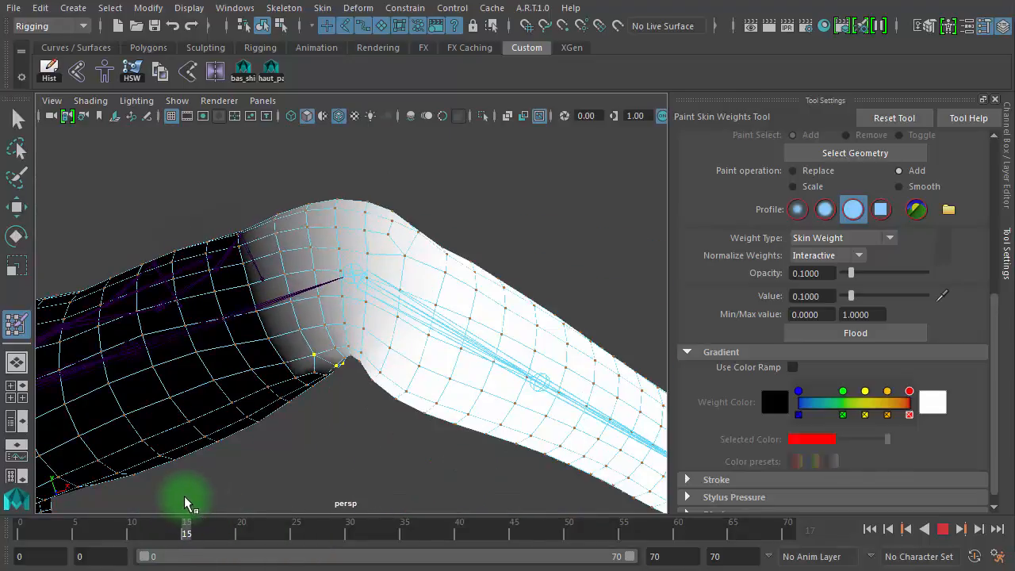
alt+drag(351, 381, 390, 283)
scroll(390, 283, up, 5)
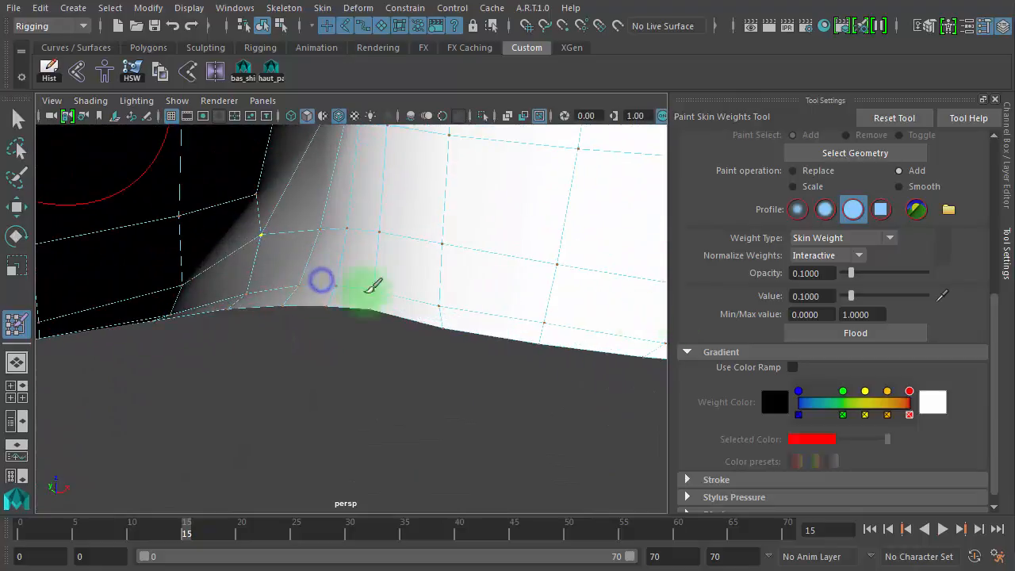
Select the edges on the upper arm just behind the inner elbow crease and hammer their skin weights with the bend at frame 16
mouse_move(328, 306)
alt+mouse_down()
mouse_move(385, 481)
mouse_move(345, 427)
mouse_move(340, 169)
alt+mouse_up()
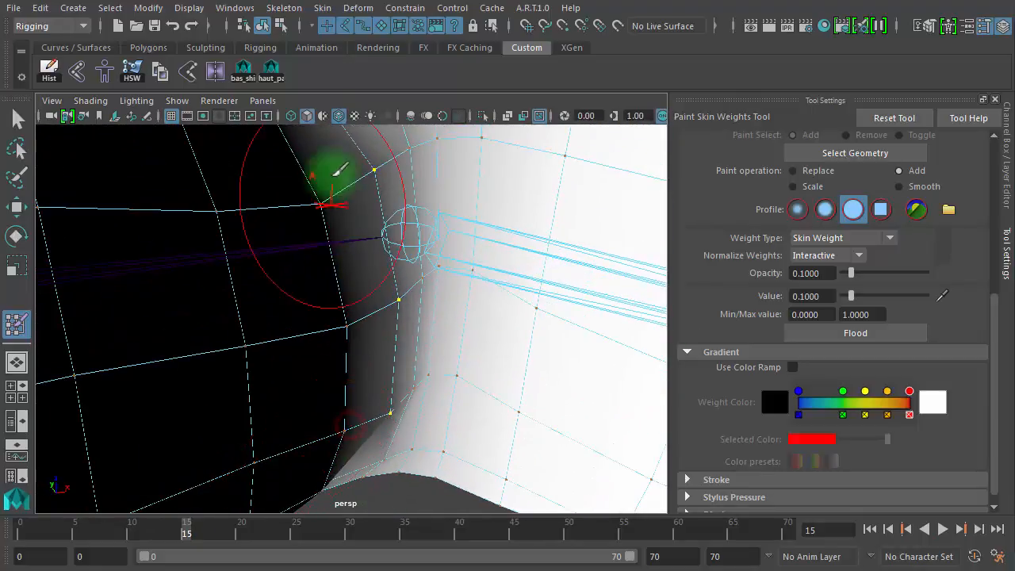
alt+drag(340, 419, 224, 417)
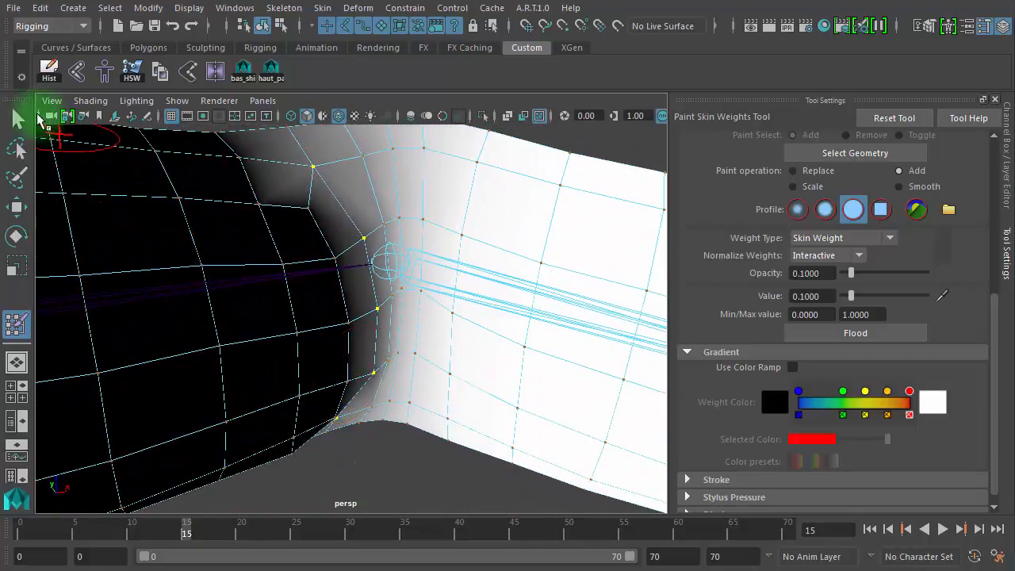
click(19, 117)
alt+drag(425, 358, 392, 343)
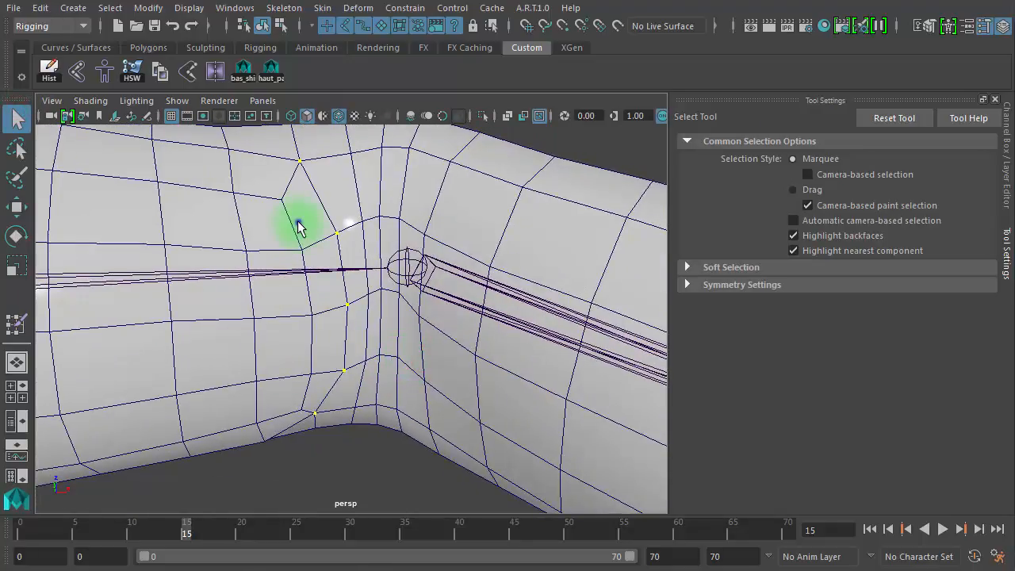
right_drag(299, 228, 296, 179)
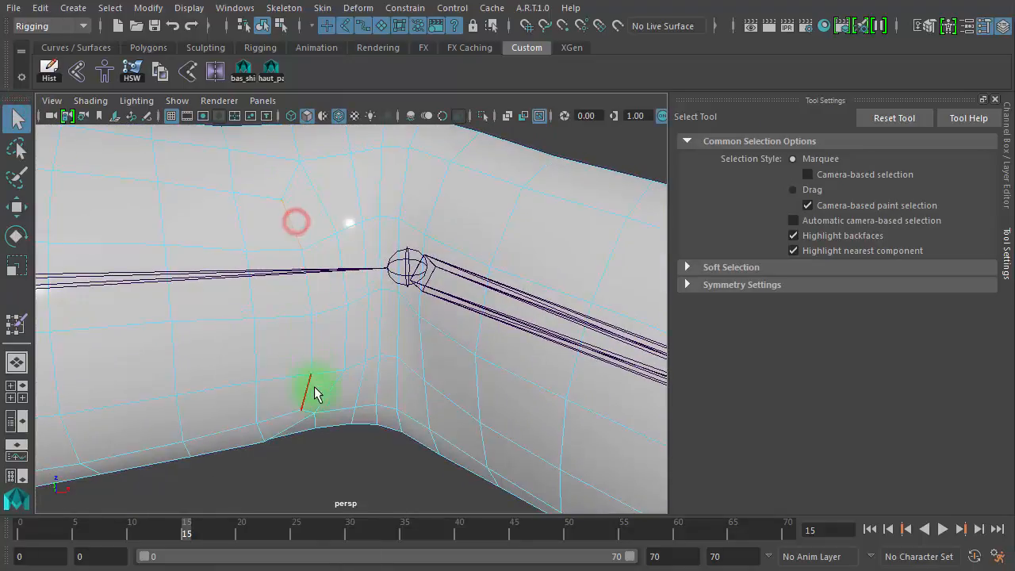
alt+drag(317, 405, 355, 163)
alt+drag(362, 446, 349, 508)
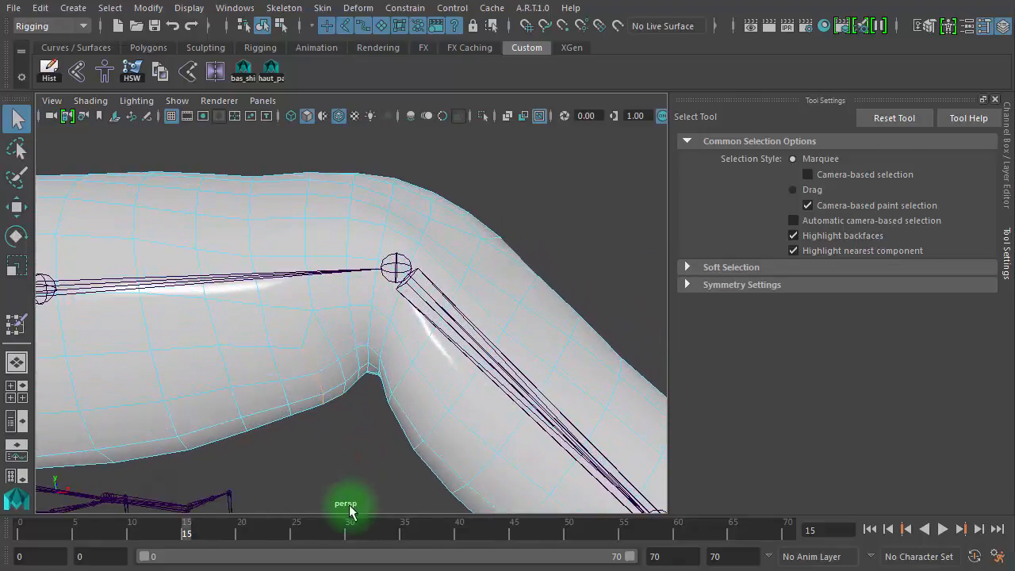
mouse_move(270, 538)
mouse_down()
mouse_move(106, 536)
mouse_move(198, 530)
mouse_up()
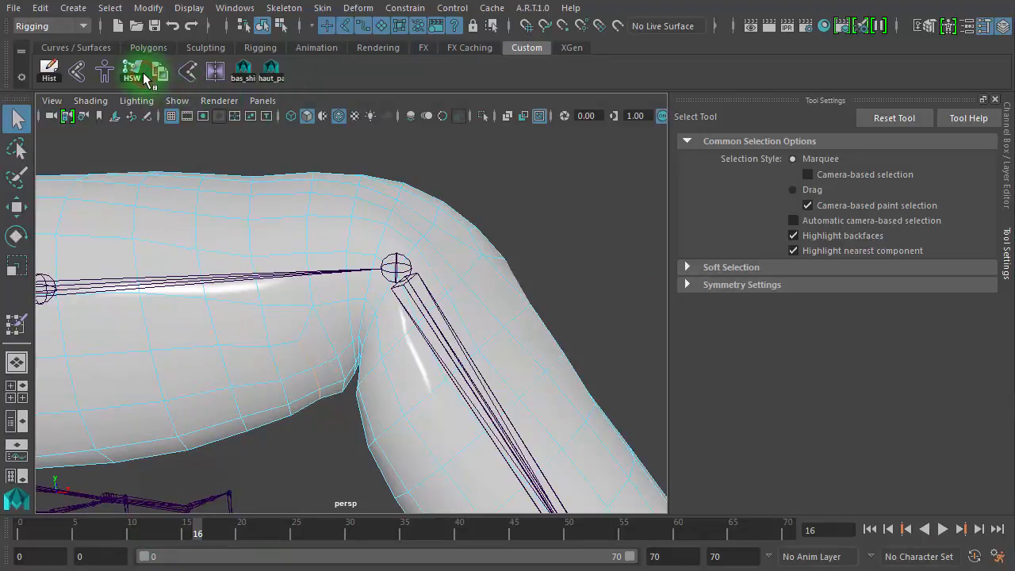
click(285, 283)
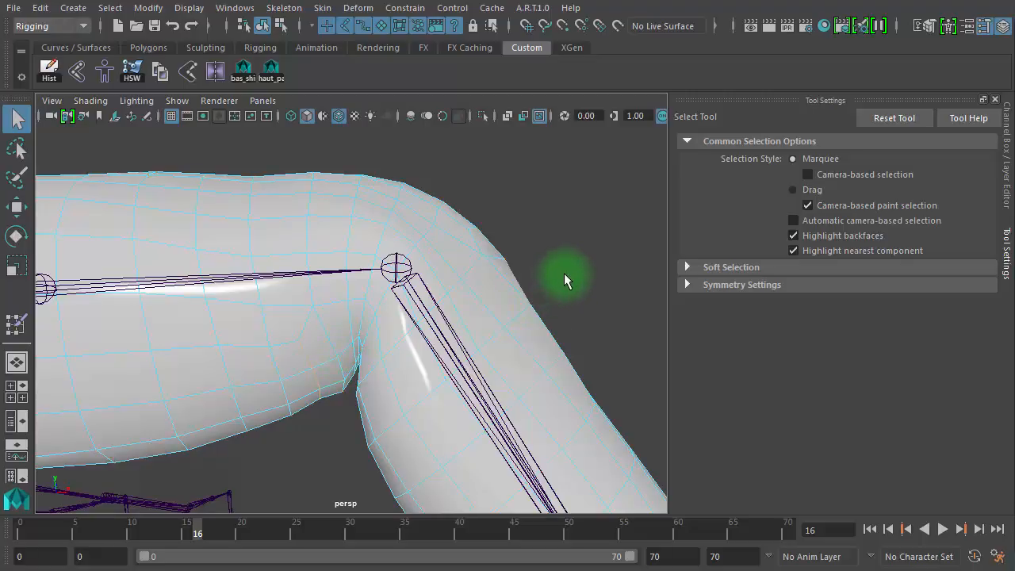
Flood the upper-arm vertices just behind the inner crease with added lowerarm_l weight at opacity and value 0.1
key(alt+comma)
drag(144, 547, 200, 523)
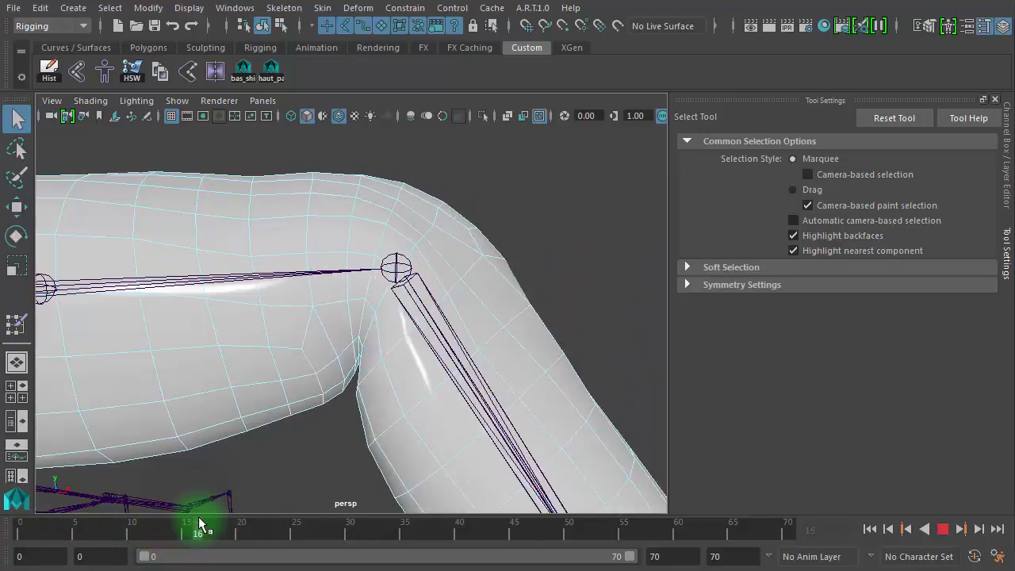
click(271, 504)
key(F9)
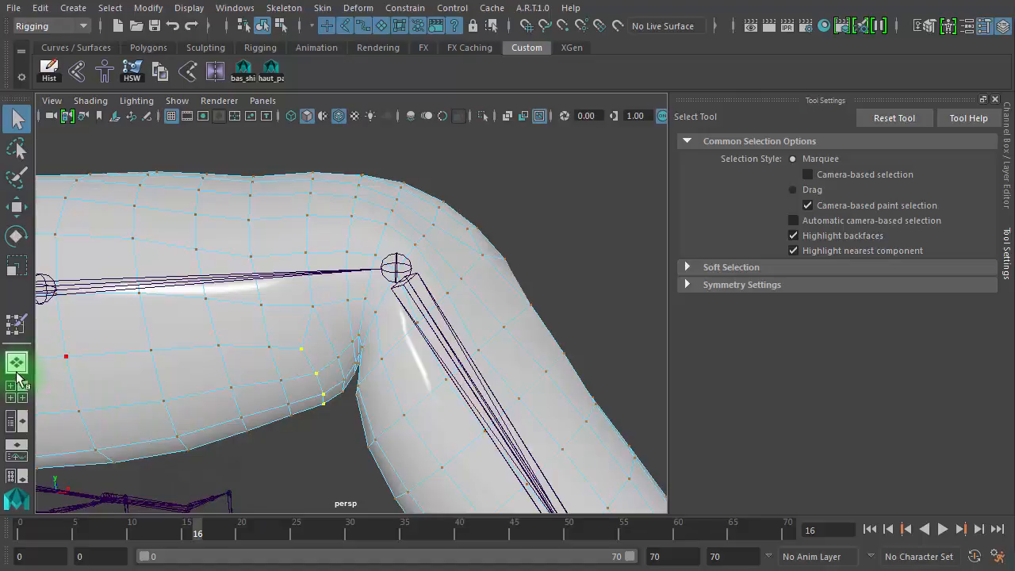
click(16, 324)
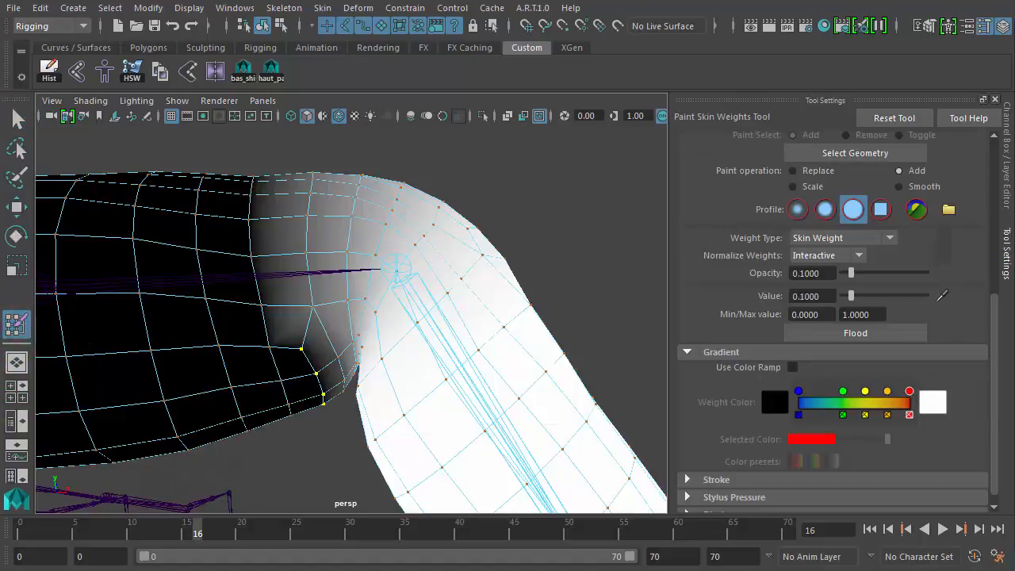
drag(1000, 330, 1001, 176)
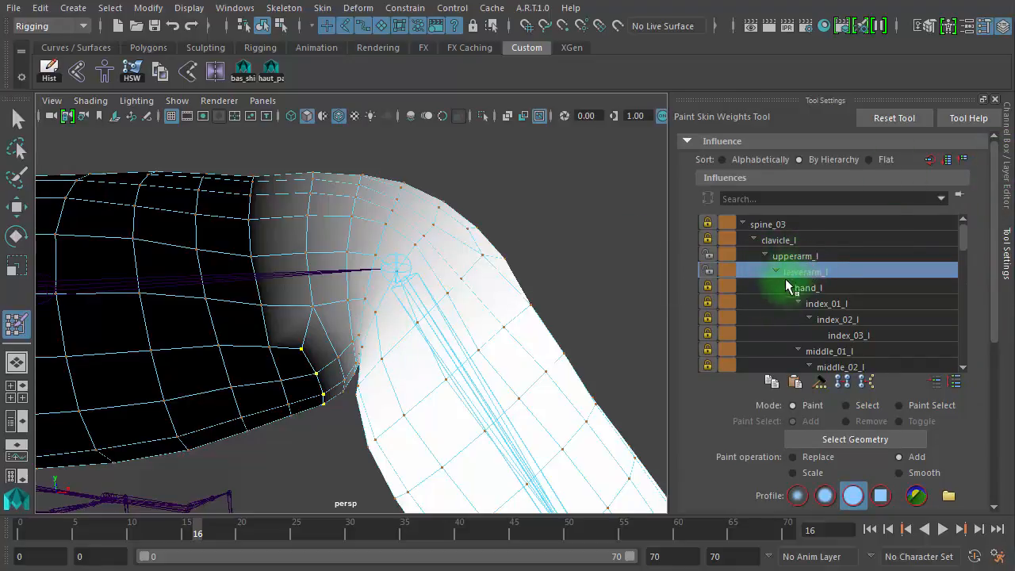
drag(996, 312, 997, 423)
click(840, 402)
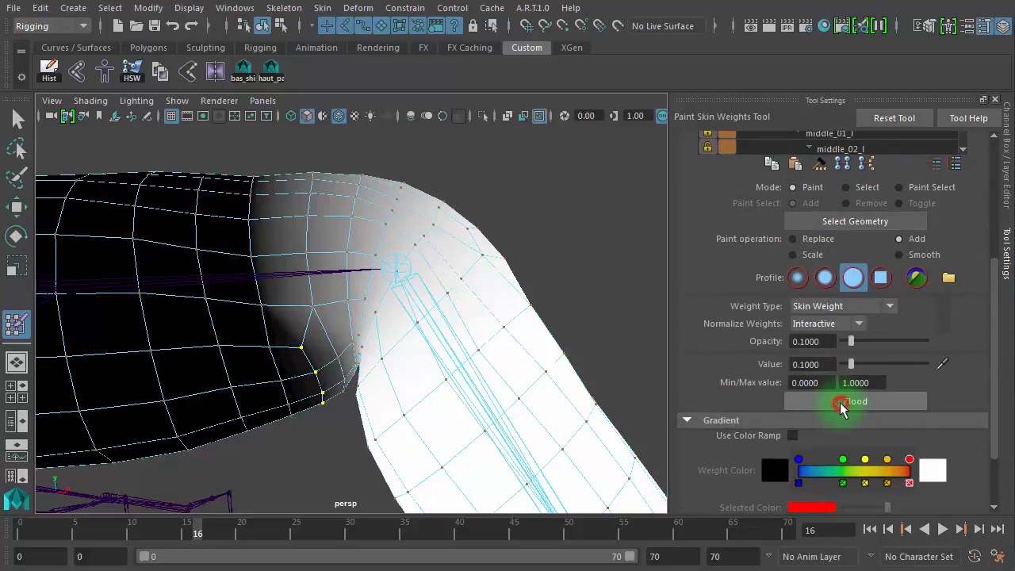
Try hammering the skin weights of the upper-arm edge loop near the elbow and compare the bend at frame 21
drag(168, 522, 251, 519)
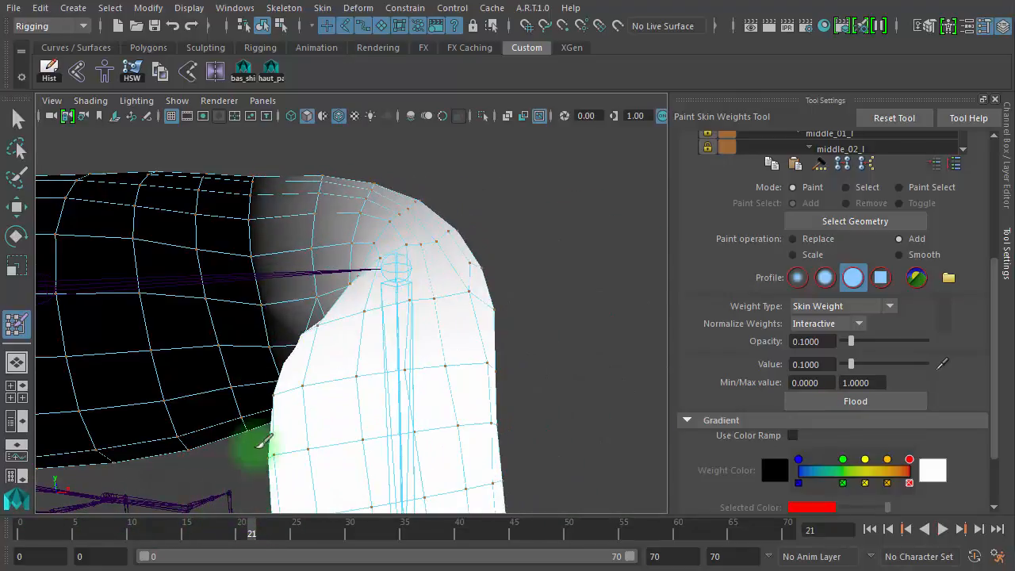
click(15, 115)
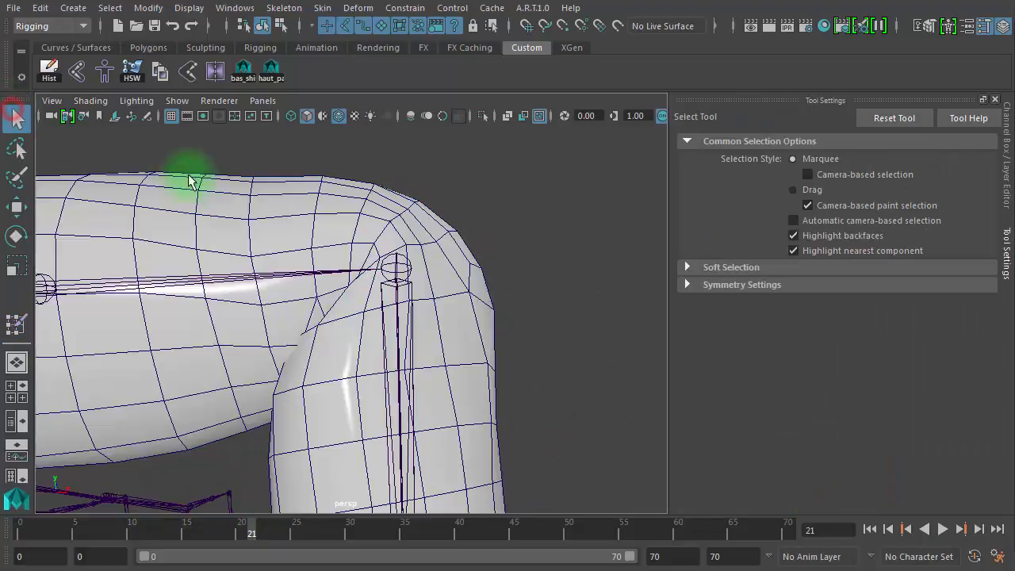
right_drag(265, 222, 262, 190)
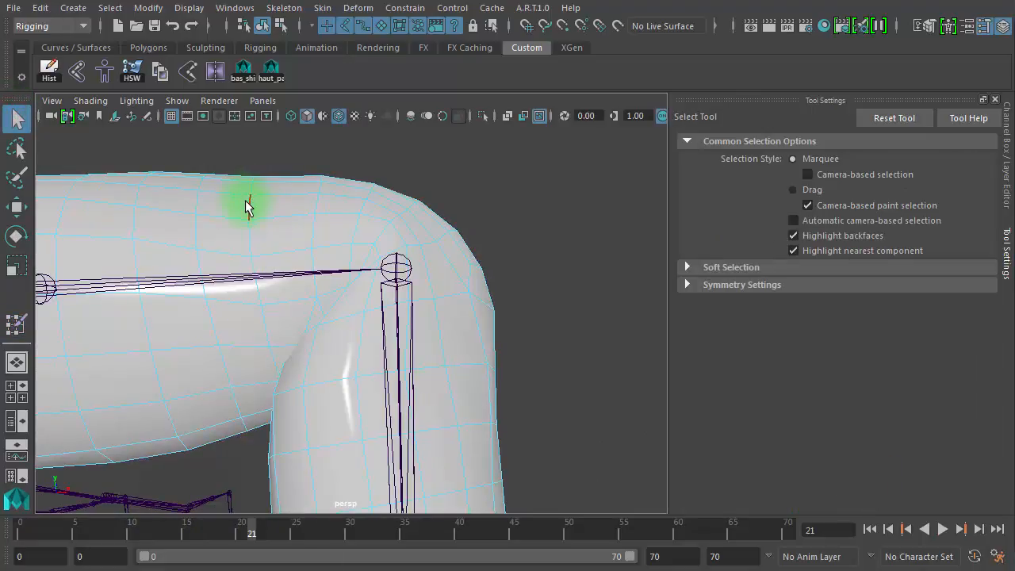
click(246, 207)
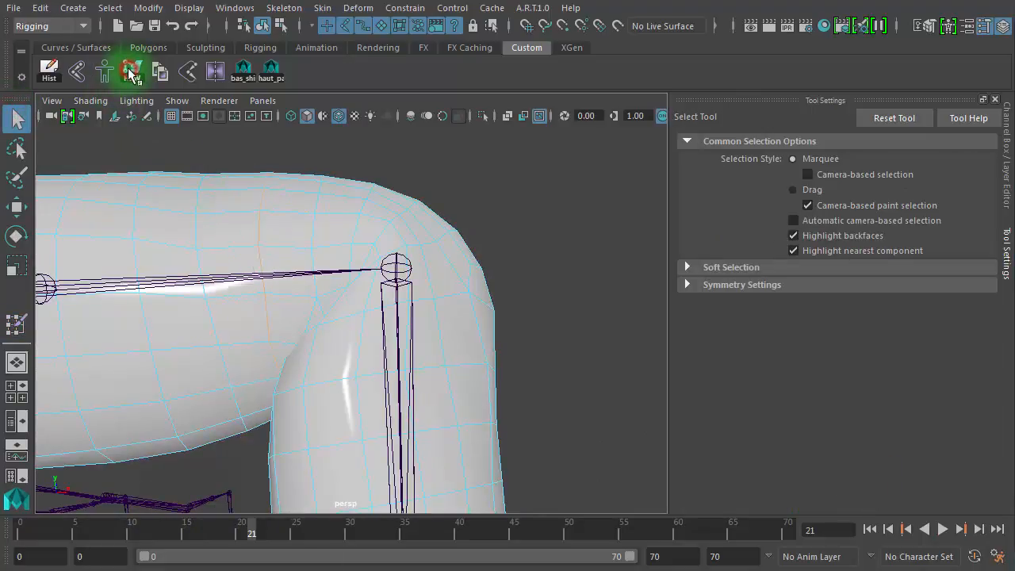
drag(189, 529, 251, 525)
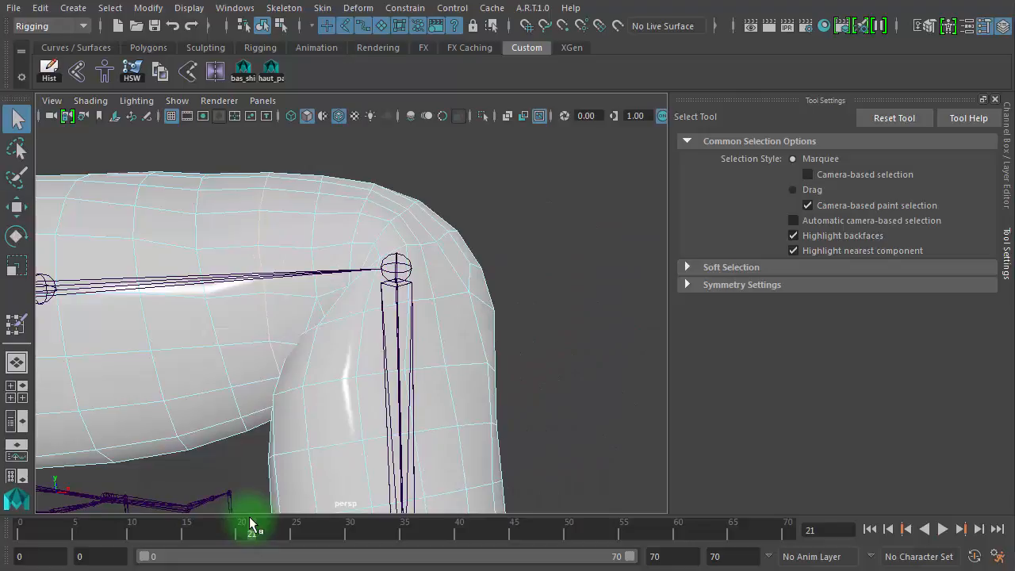
click(275, 505)
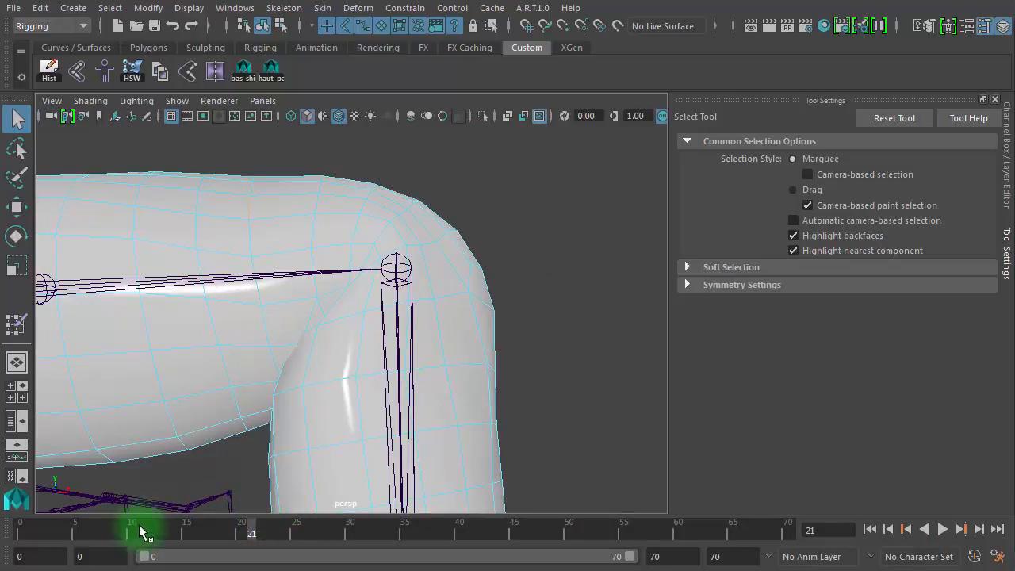
Turn off the X-ray joint display and examine the elbow deformation from several angles while scrubbing the bend to frame 20
drag(140, 531, 240, 531)
click(243, 224)
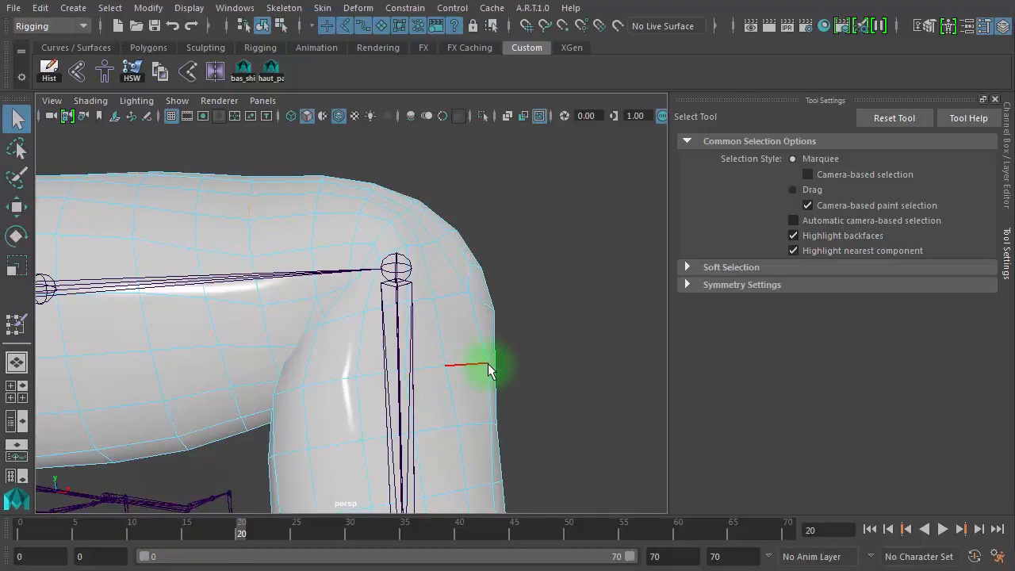
alt+drag(490, 370, 121, 377)
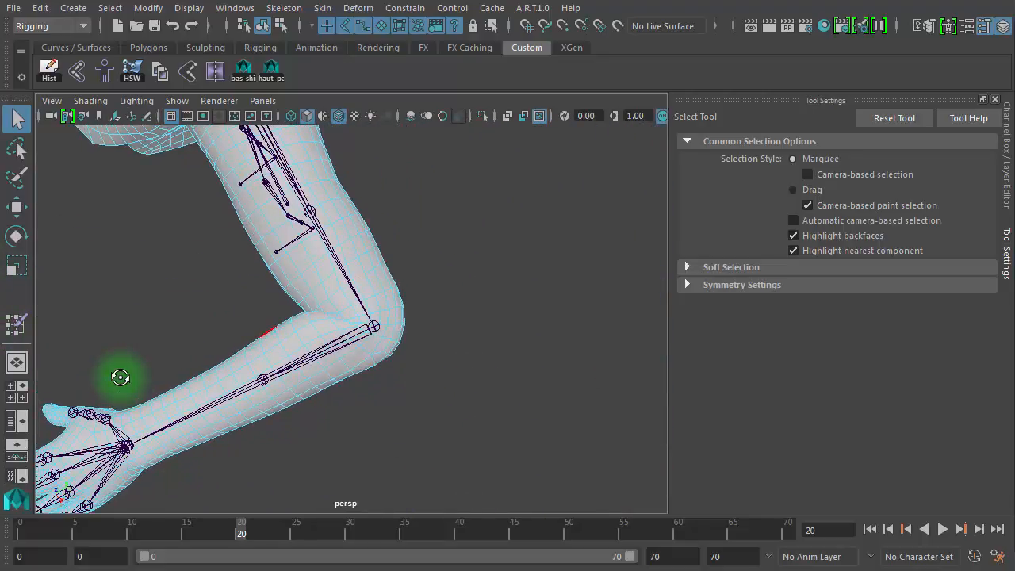
click(539, 116)
alt+drag(547, 306, 257, 442)
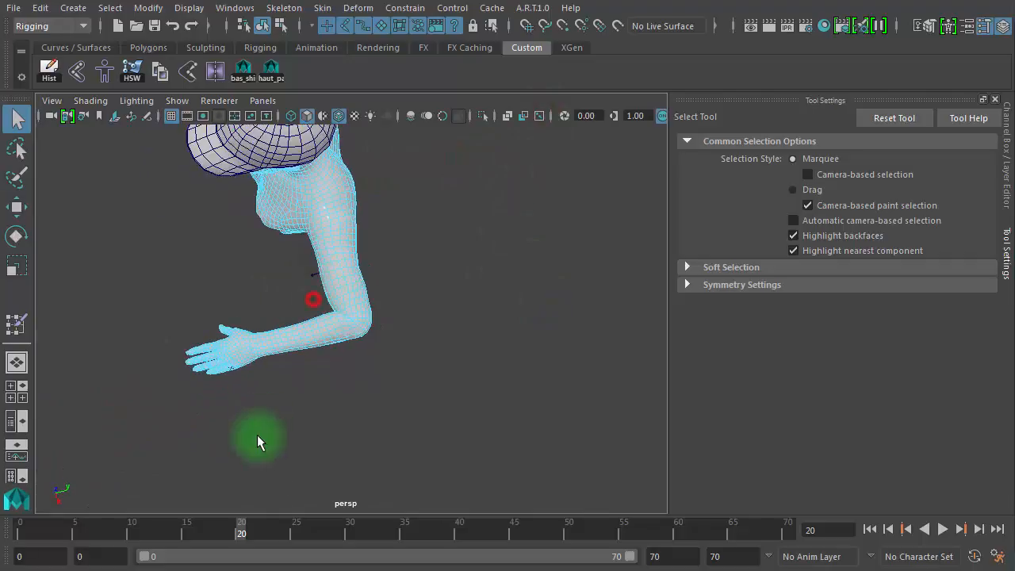
mouse_move(240, 527)
mouse_down()
mouse_move(132, 526)
mouse_move(243, 521)
mouse_up()
mouse_move(317, 428)
alt+mouse_down()
mouse_move(403, 355)
mouse_move(272, 267)
mouse_move(557, 321)
mouse_move(421, 361)
mouse_move(318, 428)
alt+mouse_up()
drag(148, 525, 243, 528)
alt+drag(291, 391, 364, 402)
alt+drag(341, 367, 425, 390)
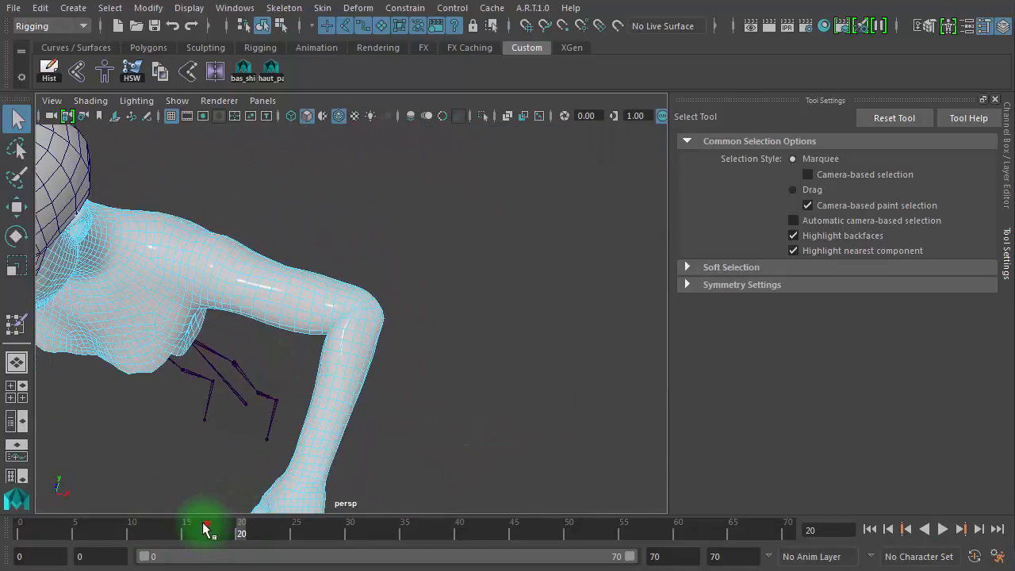
Return to frame 0, switch the mesh back to object mode and select the lowerarm_l joint
drag(206, 529, 20, 530)
alt+drag(314, 432, 222, 373)
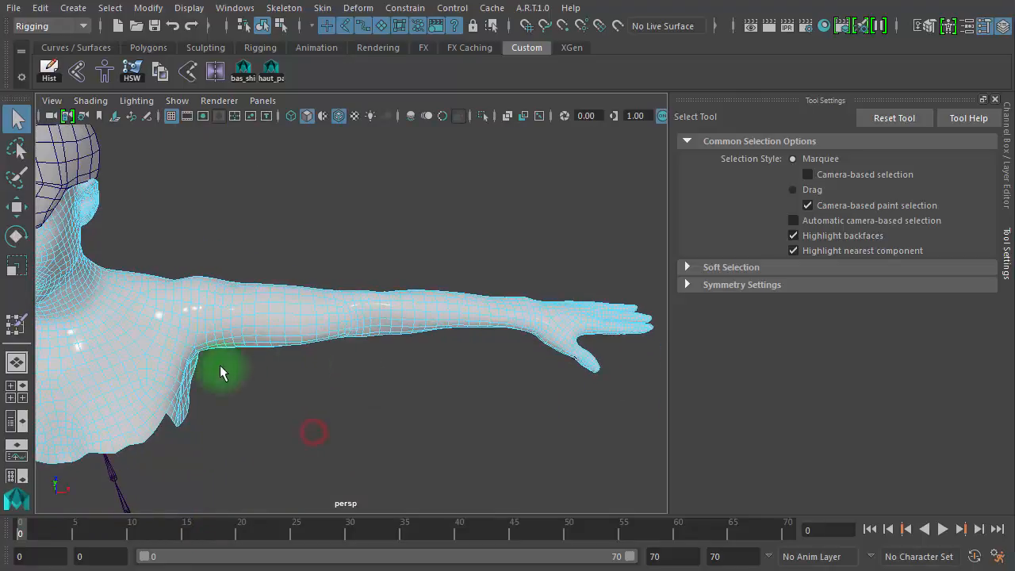
alt+right_drag(177, 367, 465, 381)
alt+right_drag(330, 386, 151, 399)
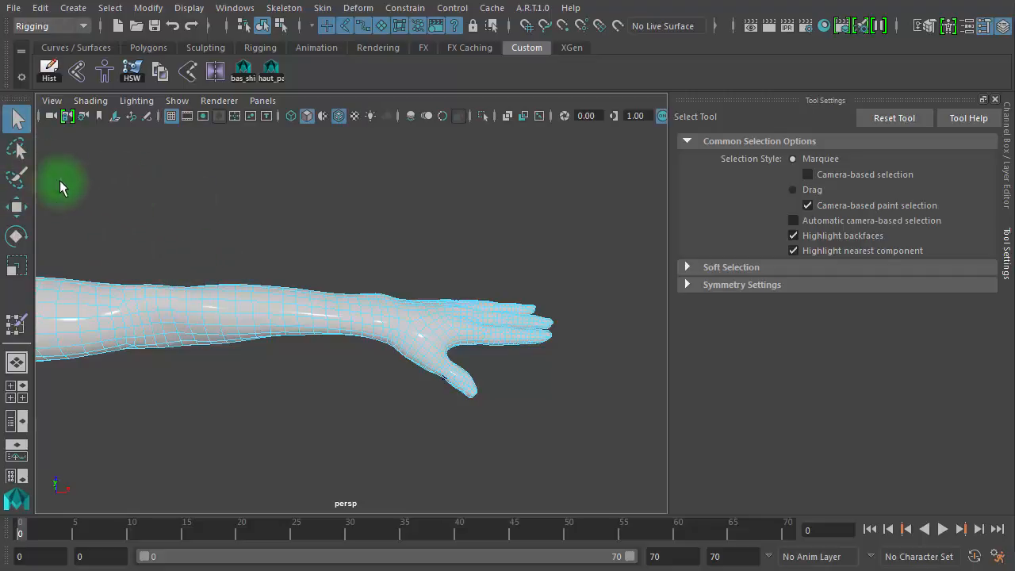
right_click(230, 309)
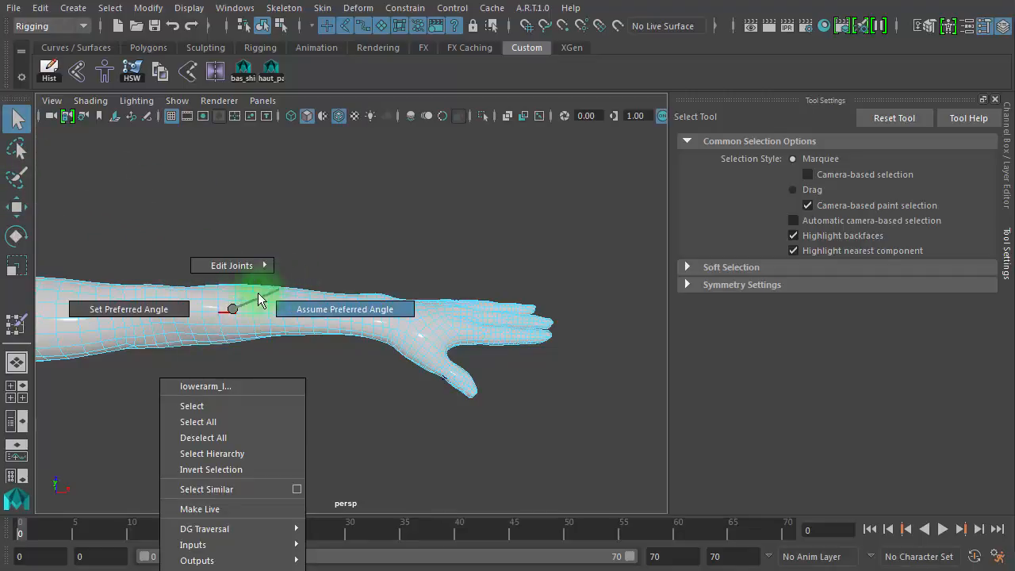
right_drag(264, 297, 326, 279)
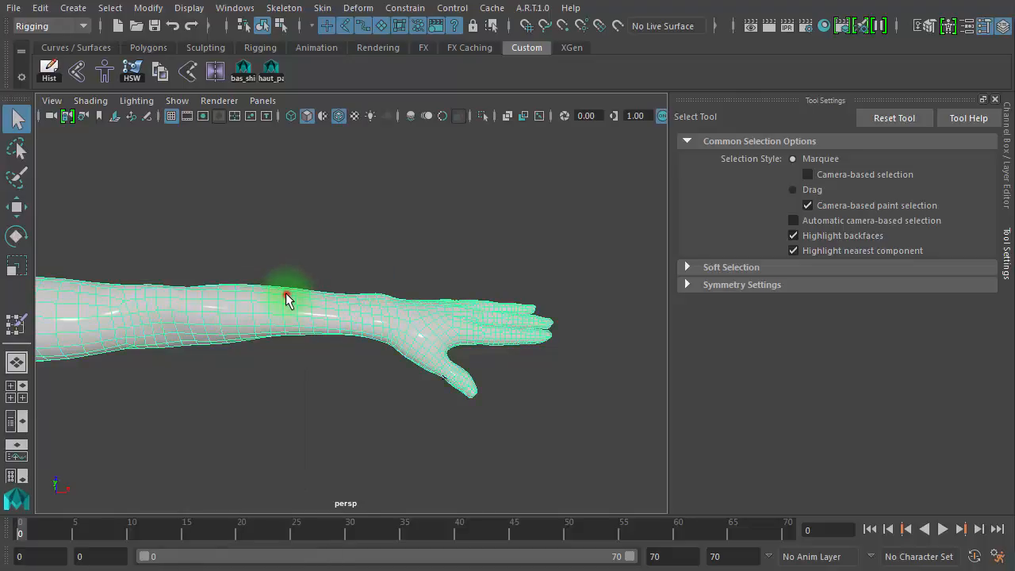
click(251, 269)
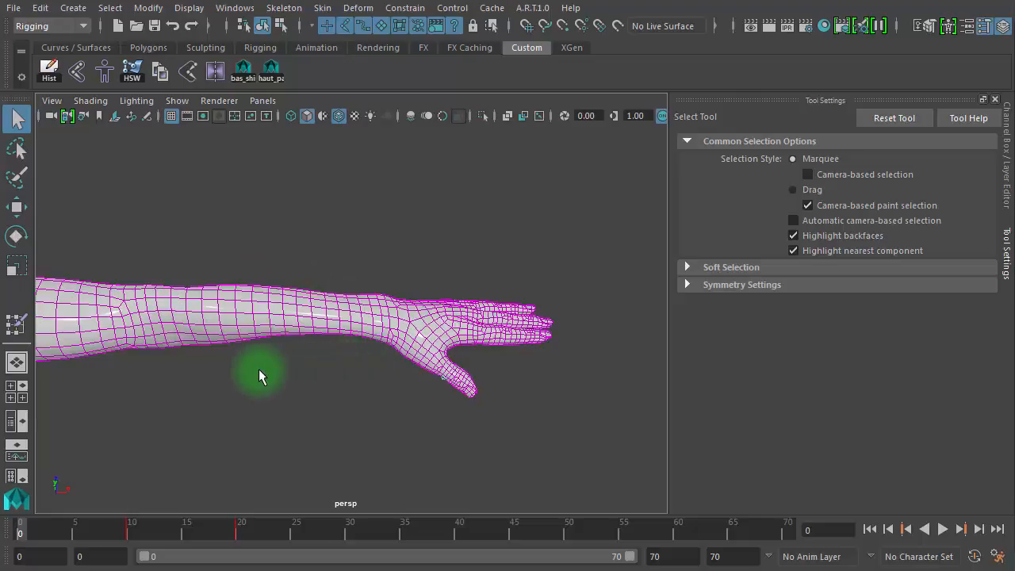
Select the whole 0 to 70 time range and delete the lowerarm_l joint's keyframes
key(w)
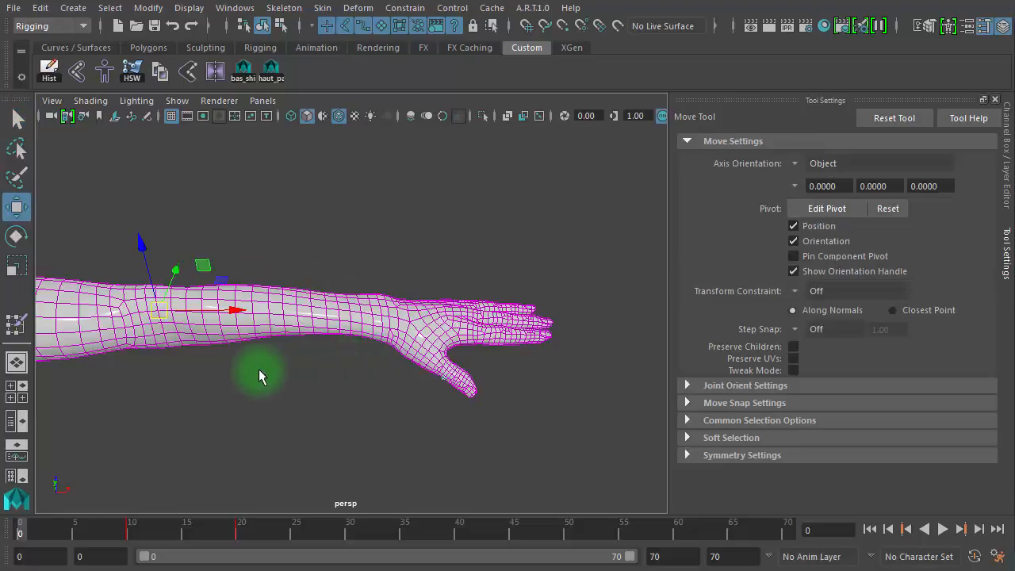
double_click(162, 535)
right_click(163, 537)
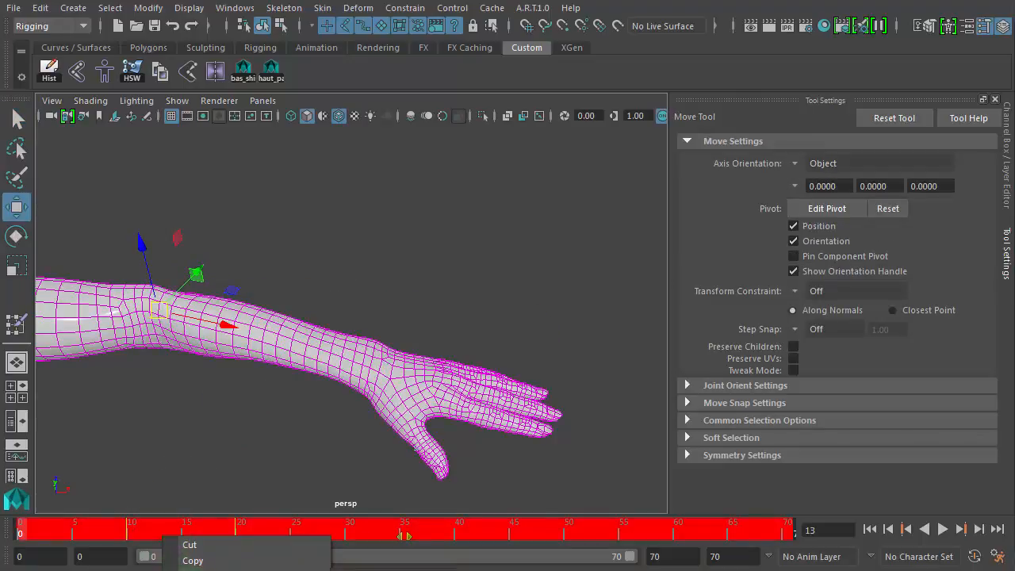
click(217, 430)
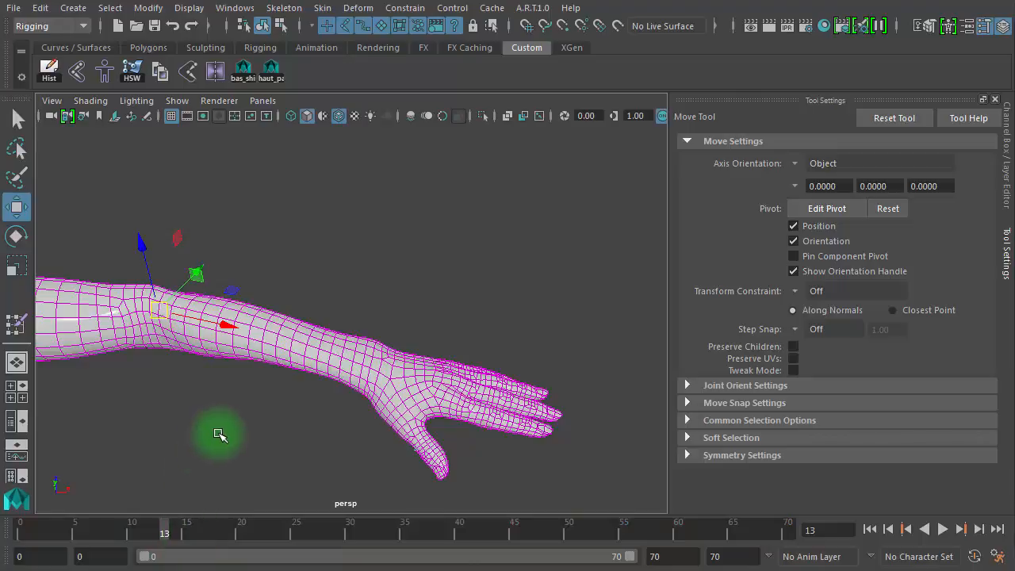
Select the body mesh, restore the skeleton's bind pose and turn the X-ray joint display back on
click(259, 318)
drag(199, 531, 107, 534)
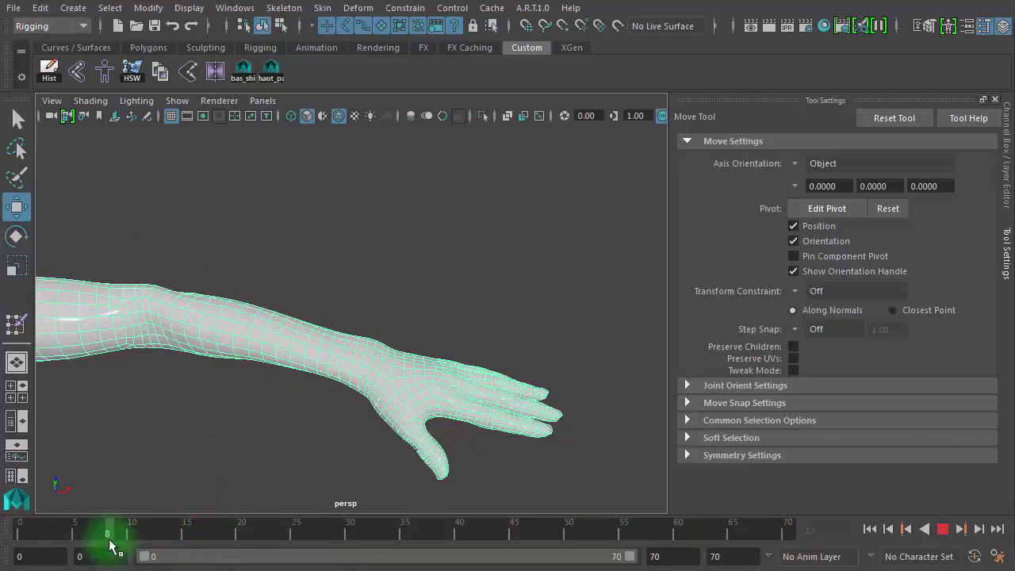
click(104, 71)
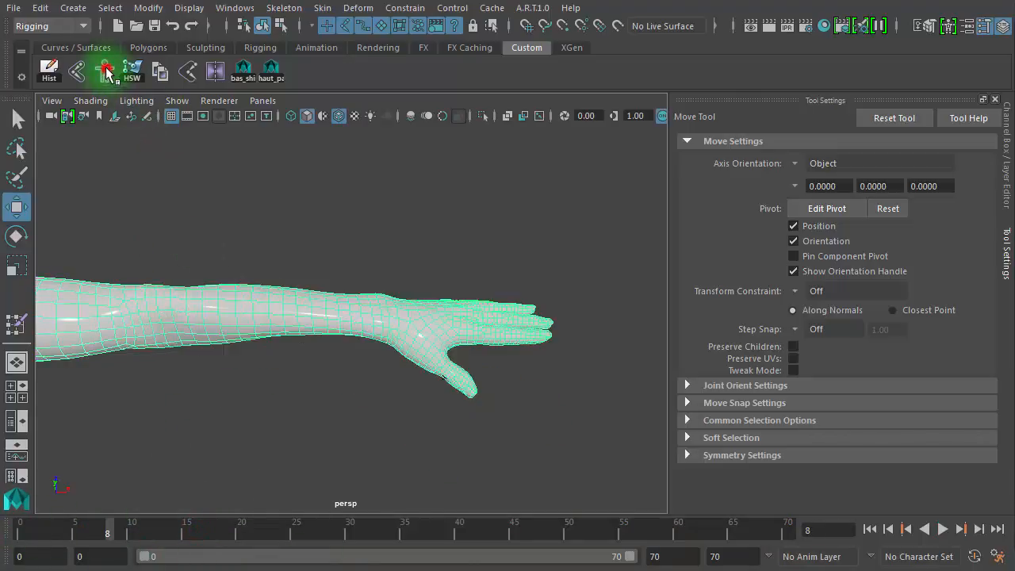
alt+drag(370, 349, 374, 306)
alt+right_drag(381, 342, 489, 349)
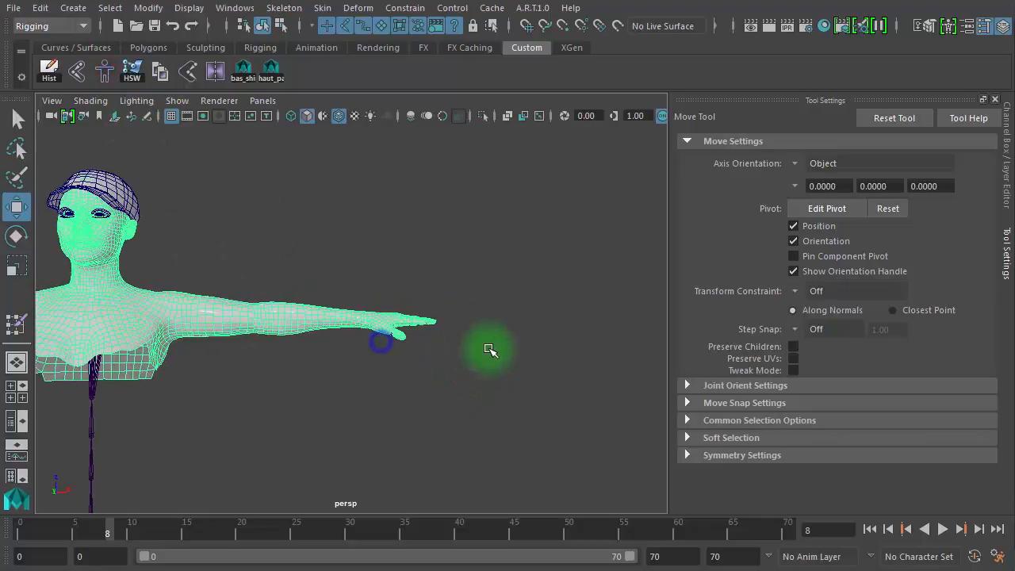
alt+middle_drag(421, 331, 424, 327)
alt+drag(425, 327, 358, 328)
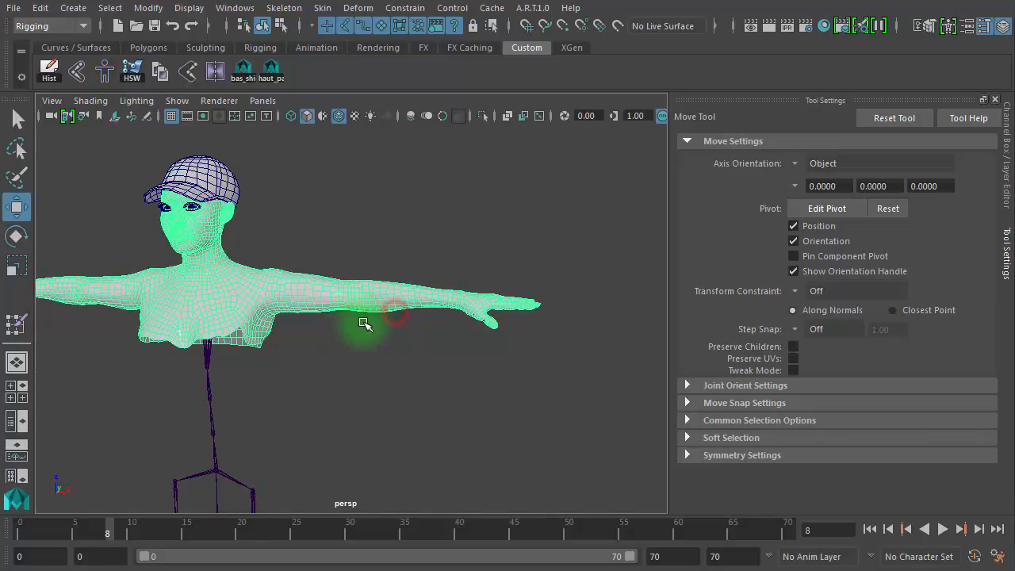
click(539, 119)
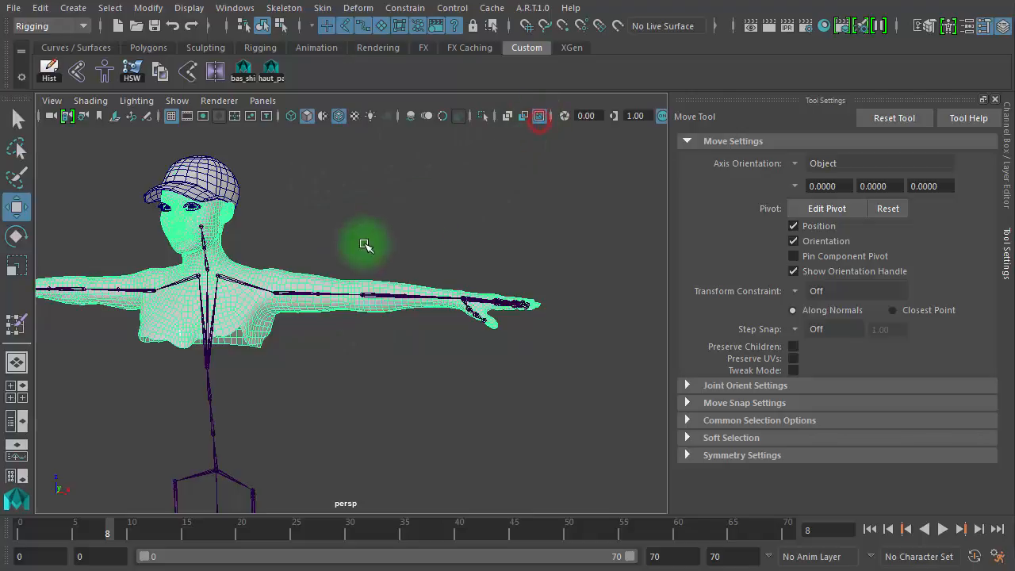
Switch the body mesh to face mode and select a face on the left forearm
alt+right_drag(362, 245, 396, 315)
alt+drag(396, 314, 324, 306)
click(271, 260)
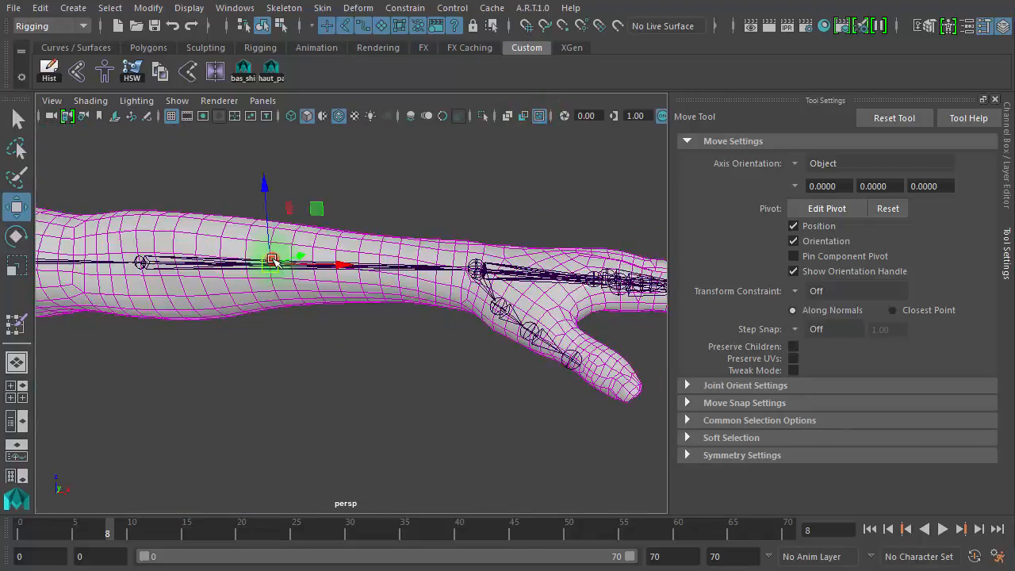
click(359, 244)
right_drag(362, 245, 359, 282)
click(370, 251)
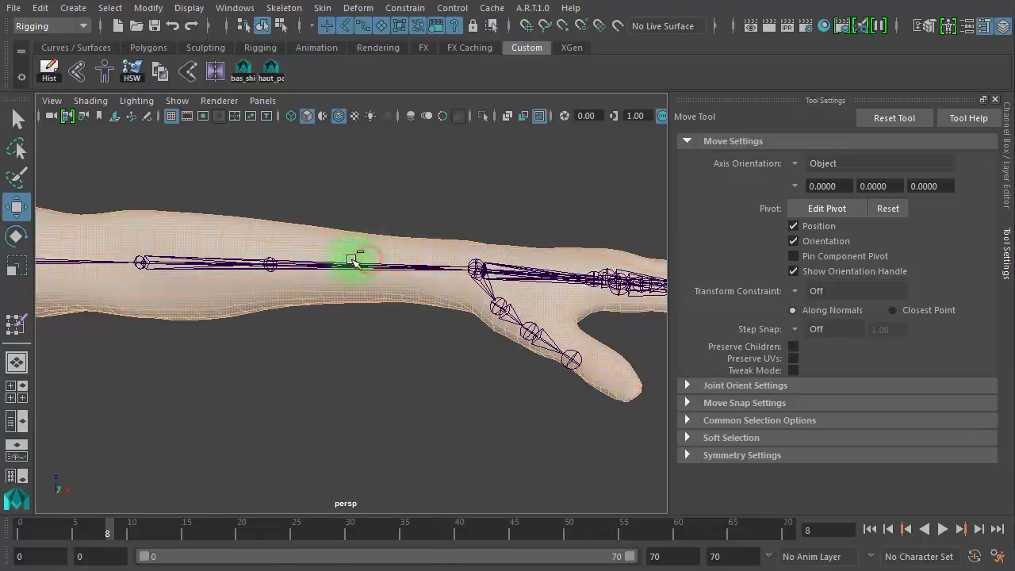
click(379, 236)
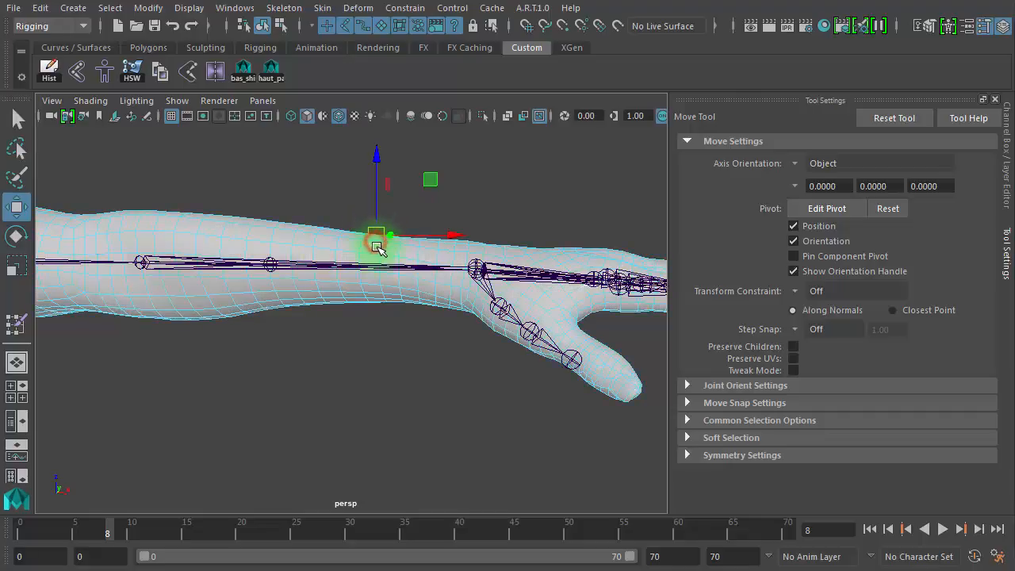
Show the left arm in a full-size front view and make joints unselectable
click(17, 395)
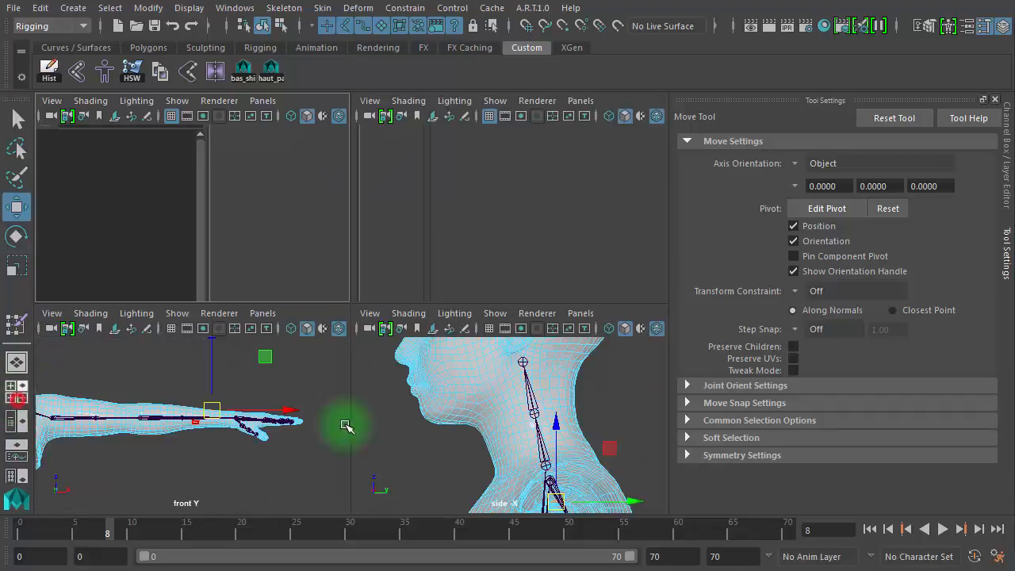
key(space)
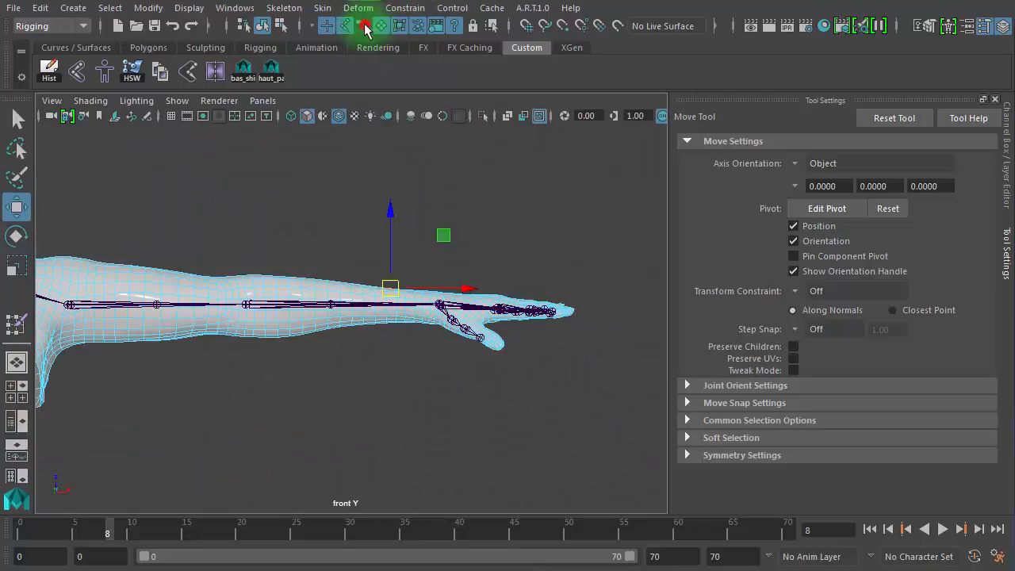
click(364, 27)
alt+right_drag(320, 480, 547, 365)
Select the ring of faces around the middle of the left forearm and grow the selection twice
click(377, 314)
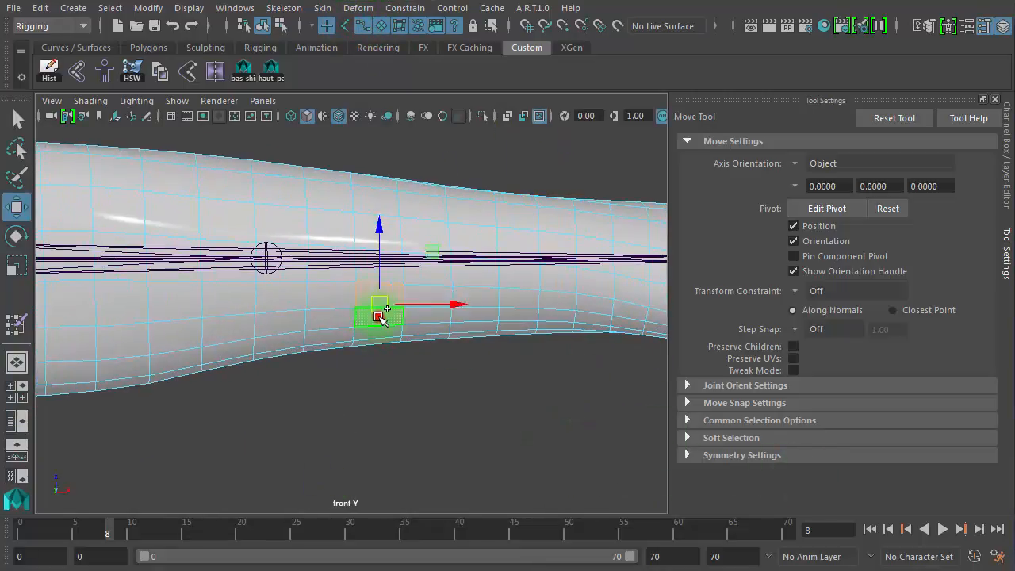
double_click(379, 315)
key(shift+period)
key(shift+period)
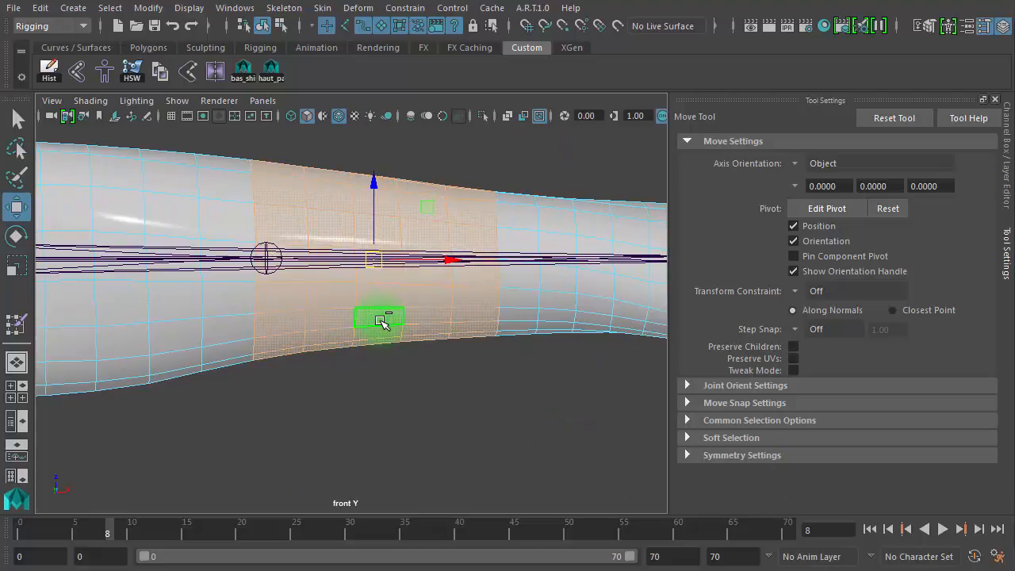
Convert the forearm face selection to vertices and lasso-add all remaining vertices out to the fingertips
scroll(483, 369, down, 5)
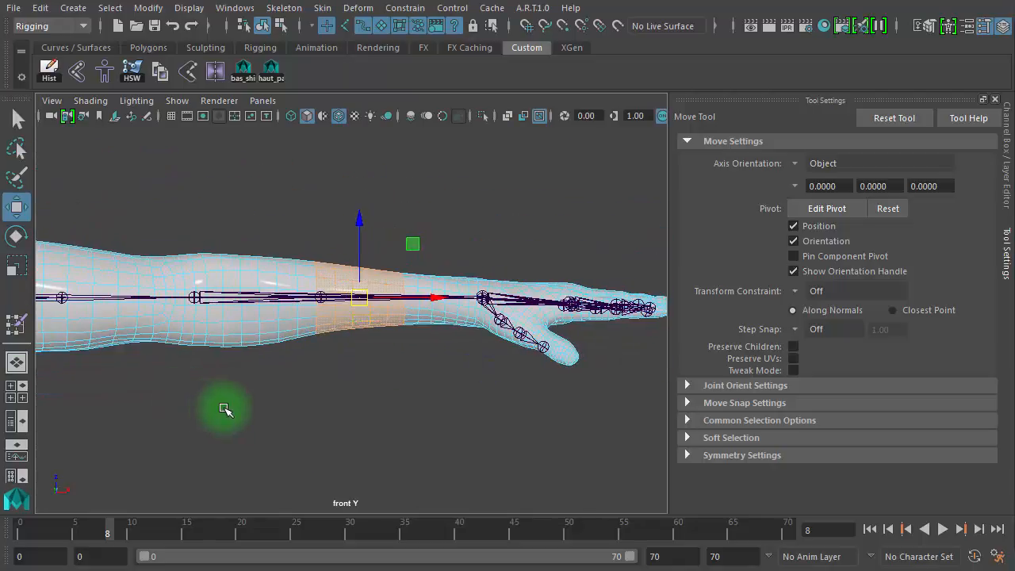
alt+middle_drag(290, 410, 237, 412)
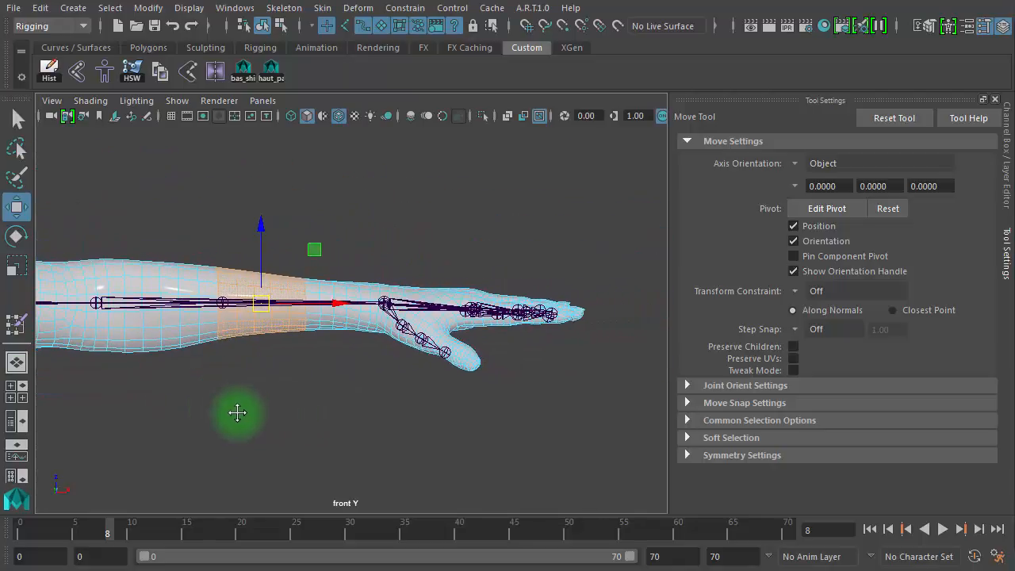
key(F9)
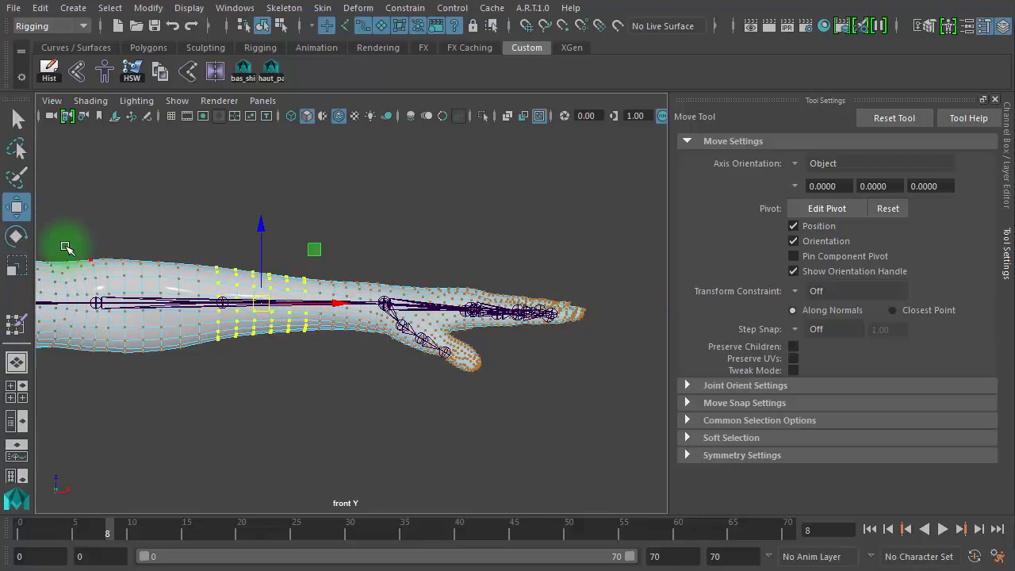
click(18, 148)
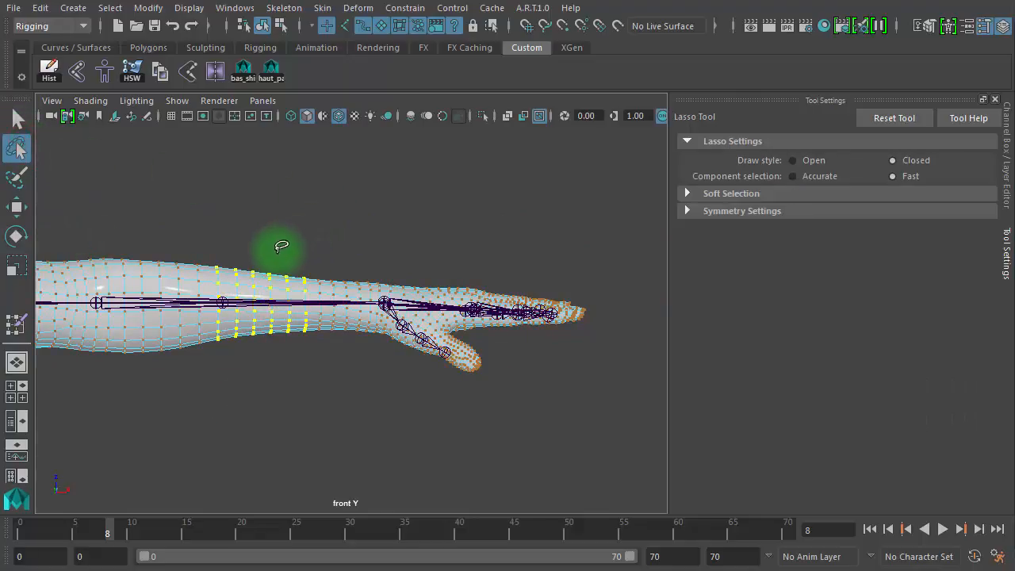
mouse_move(274, 253)
mouse_down()
mouse_move(431, 208)
mouse_move(609, 296)
mouse_move(439, 421)
mouse_move(315, 410)
mouse_up()
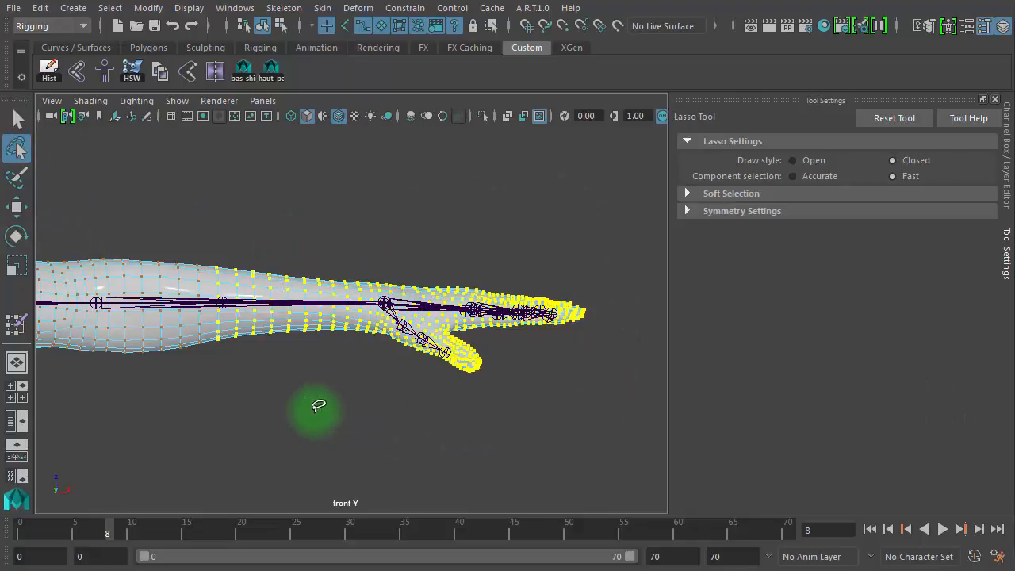
Activate the Paint Skin Weights tool, lock upperarm_l, and select and unlock the lowerarm_twist_02_l influence
click(18, 325)
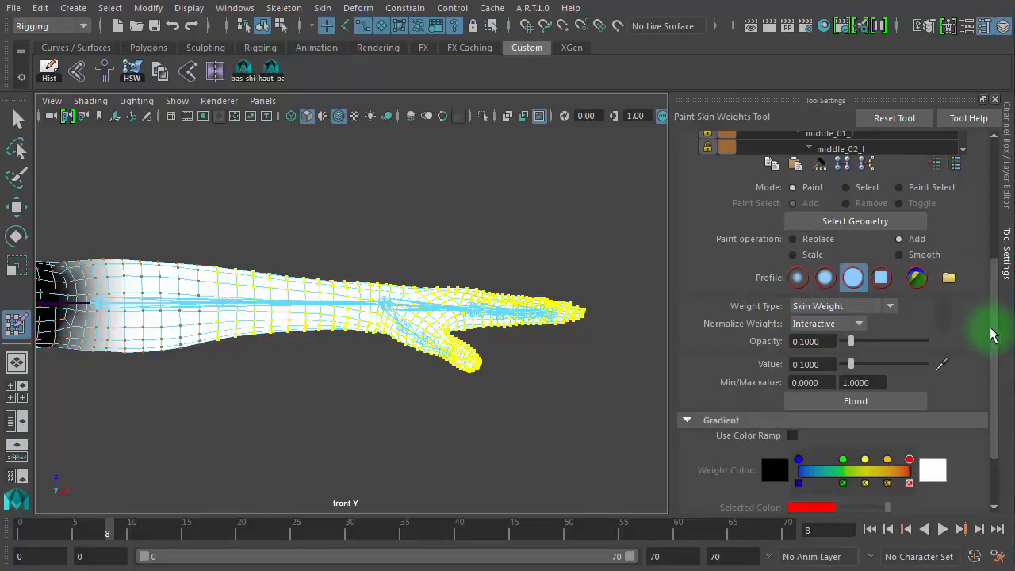
drag(990, 333, 996, 192)
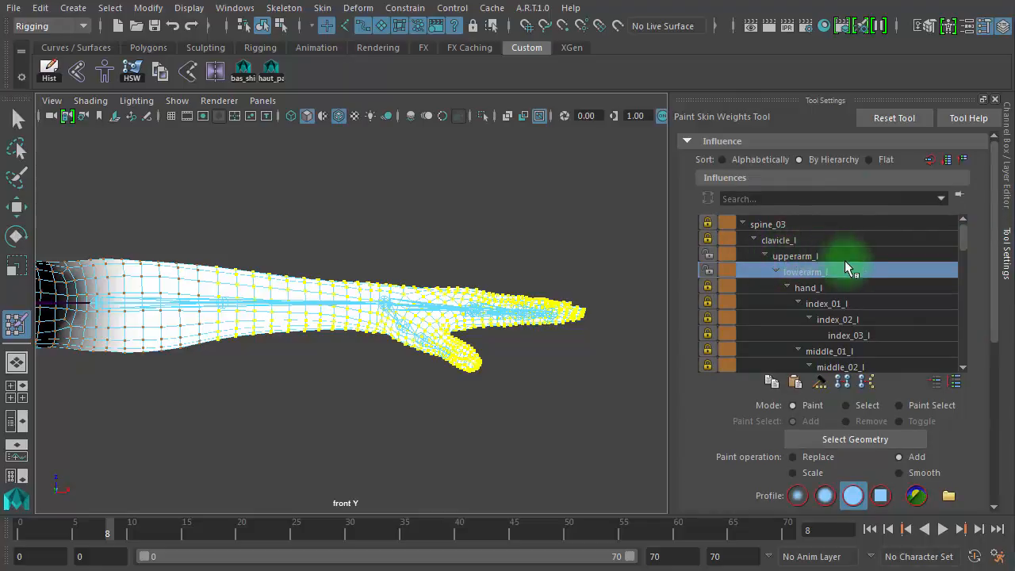
click(825, 255)
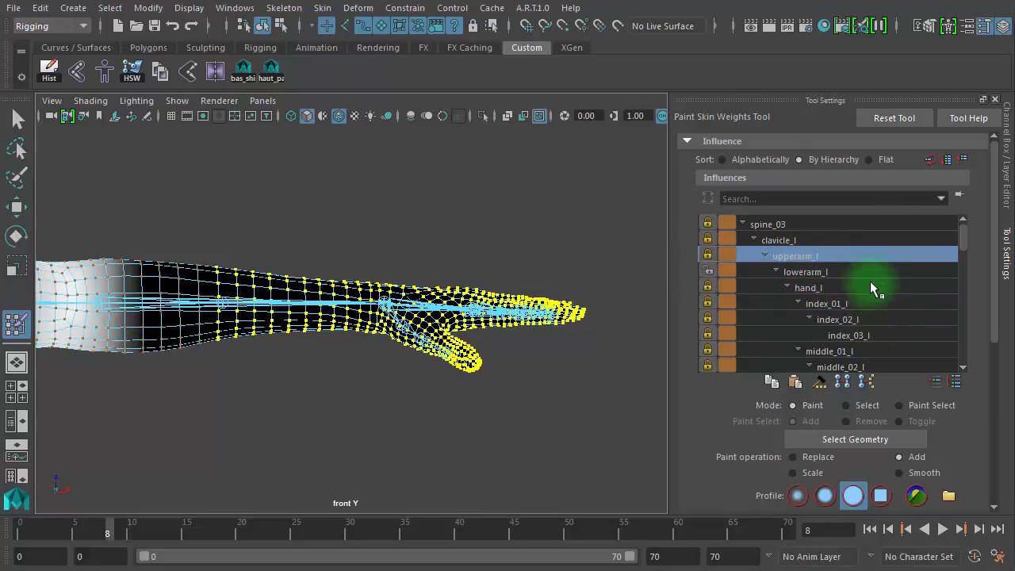
click(776, 271)
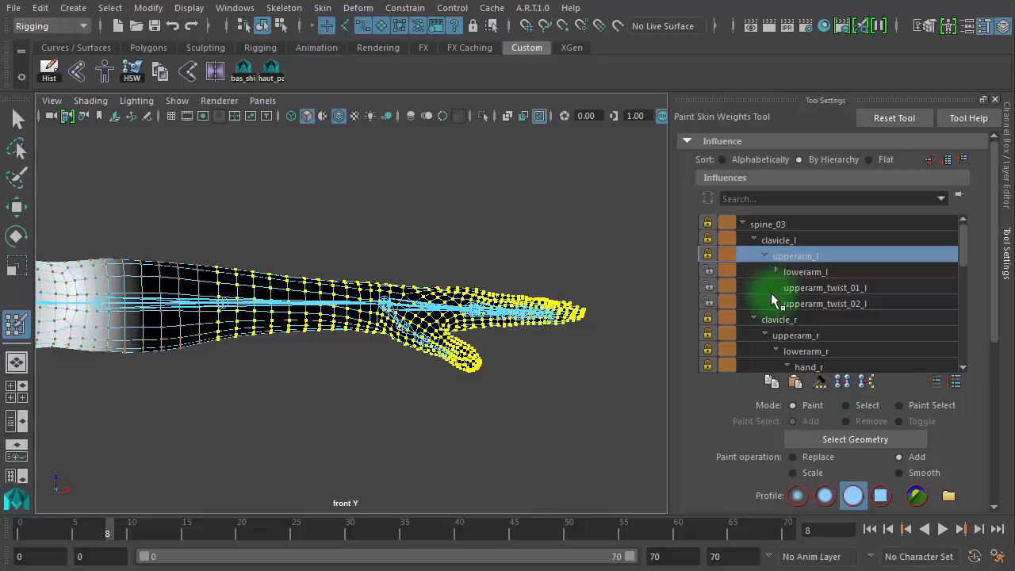
click(776, 271)
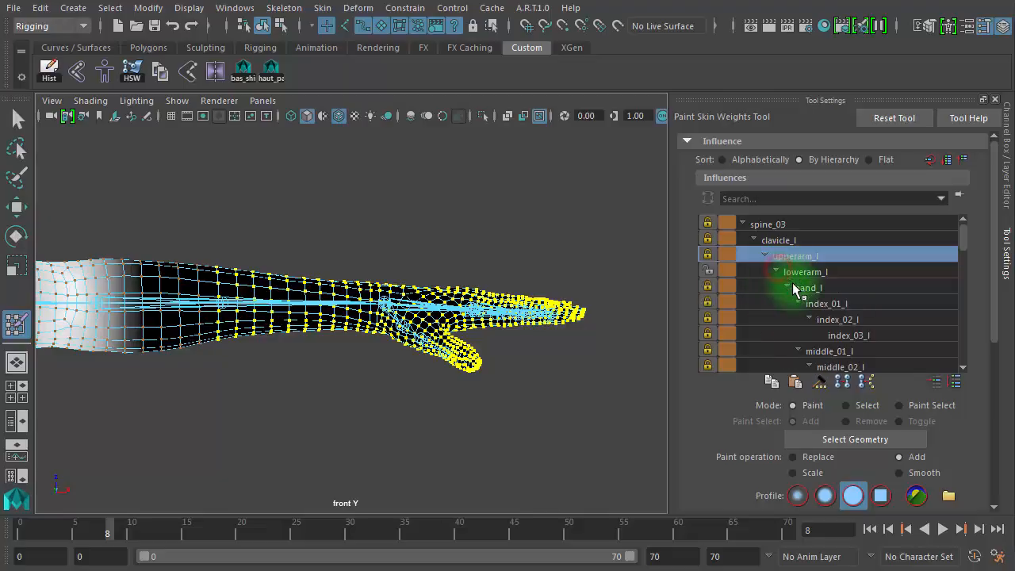
click(789, 287)
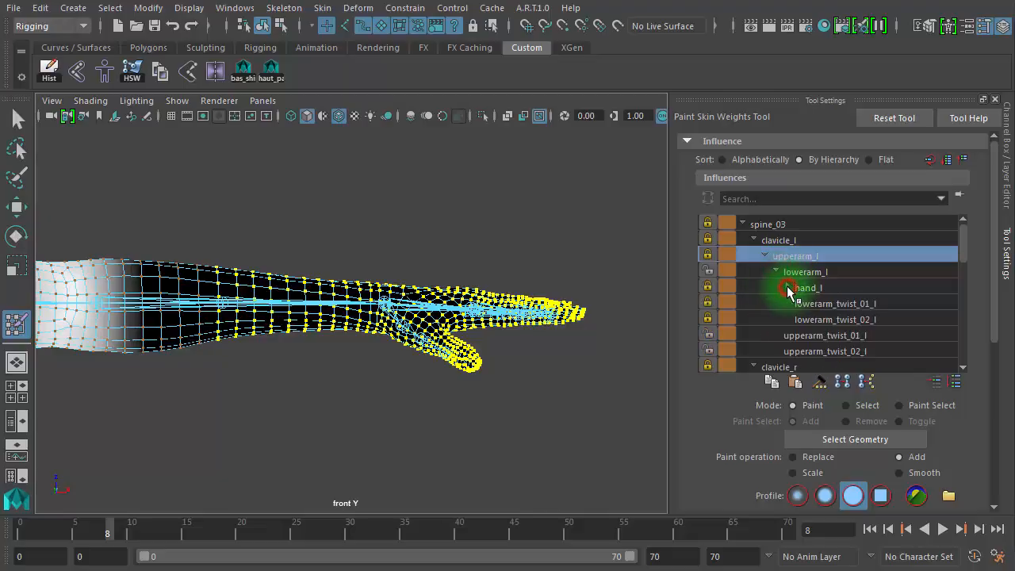
click(840, 317)
click(708, 317)
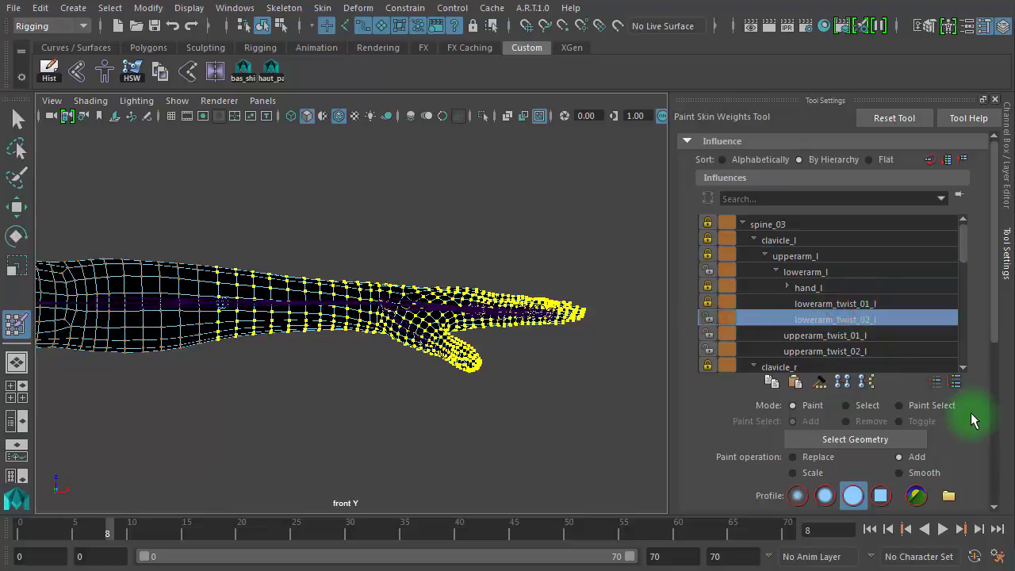
Flood the selected vertices with lowerarm_twist_02_l weight using the Add operation at opacity 1 and value 1
scroll(997, 334, down, 10)
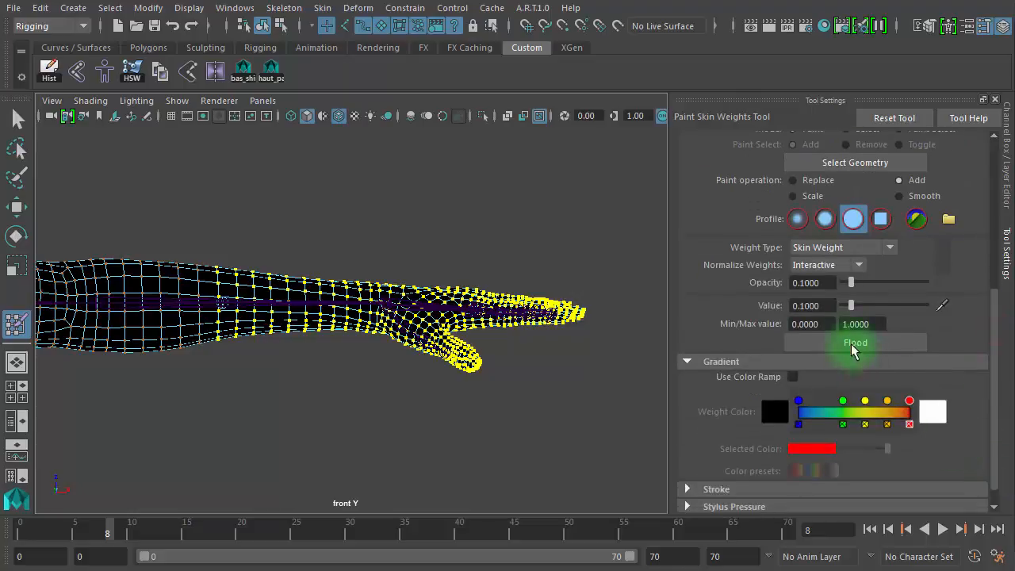
drag(834, 284, 713, 282)
text(1)
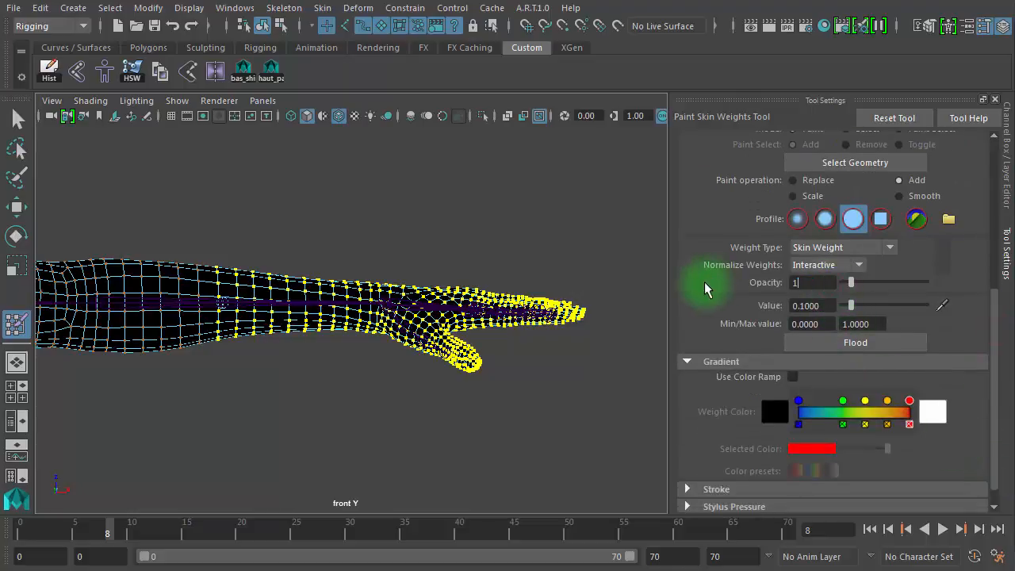
drag(834, 307, 744, 306)
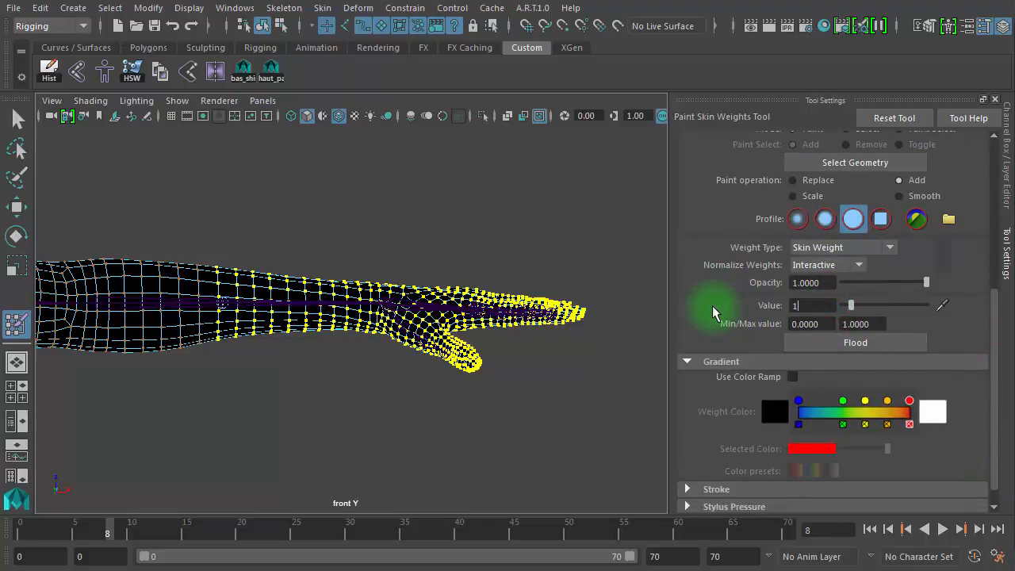
click(855, 343)
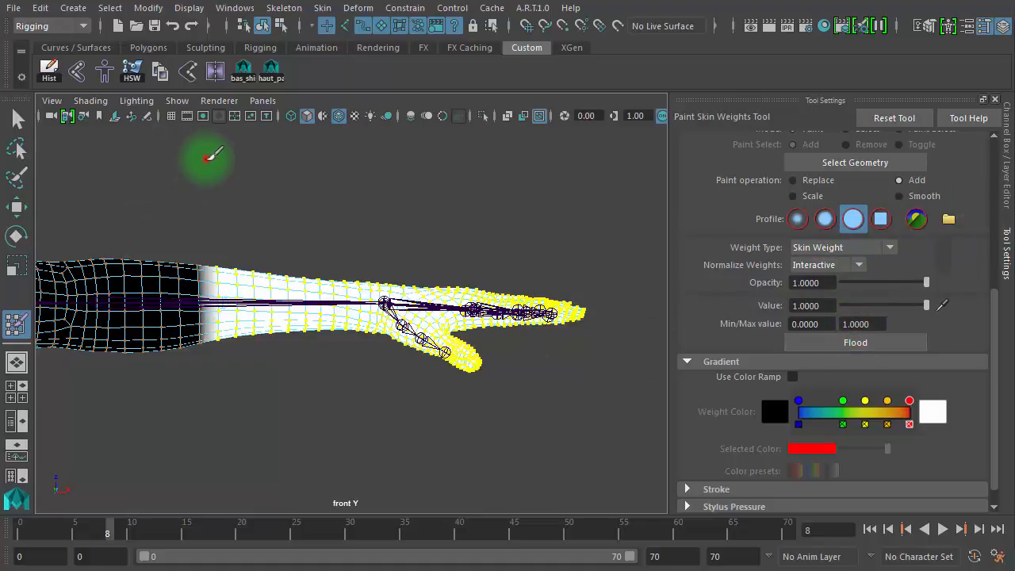
click(206, 159)
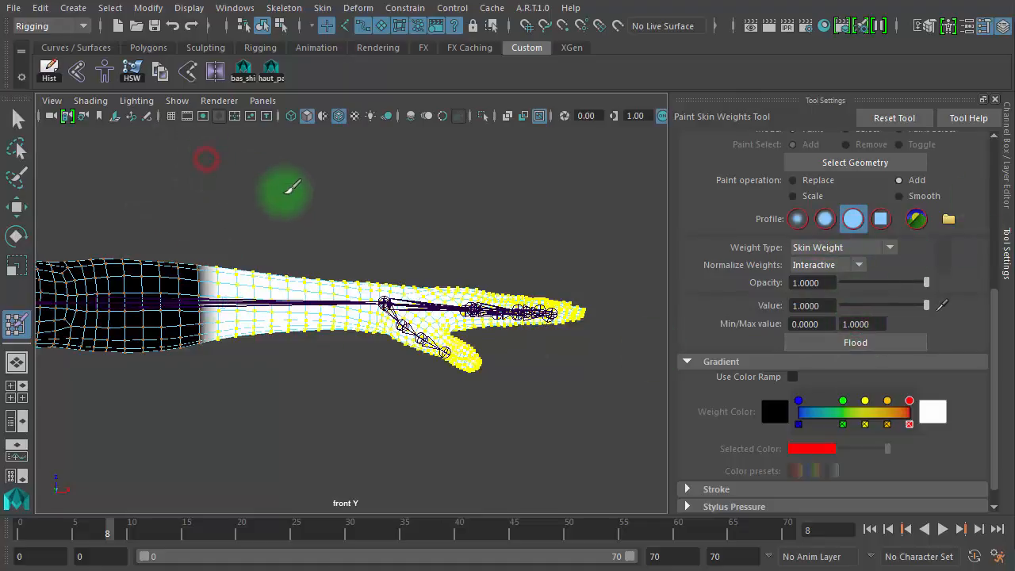
Return the mesh to vertex mode and deselect the forearm vertices, keeping those from just before the wrist to the fingertips selected
click(17, 117)
alt+right_drag(359, 386, 673, 415)
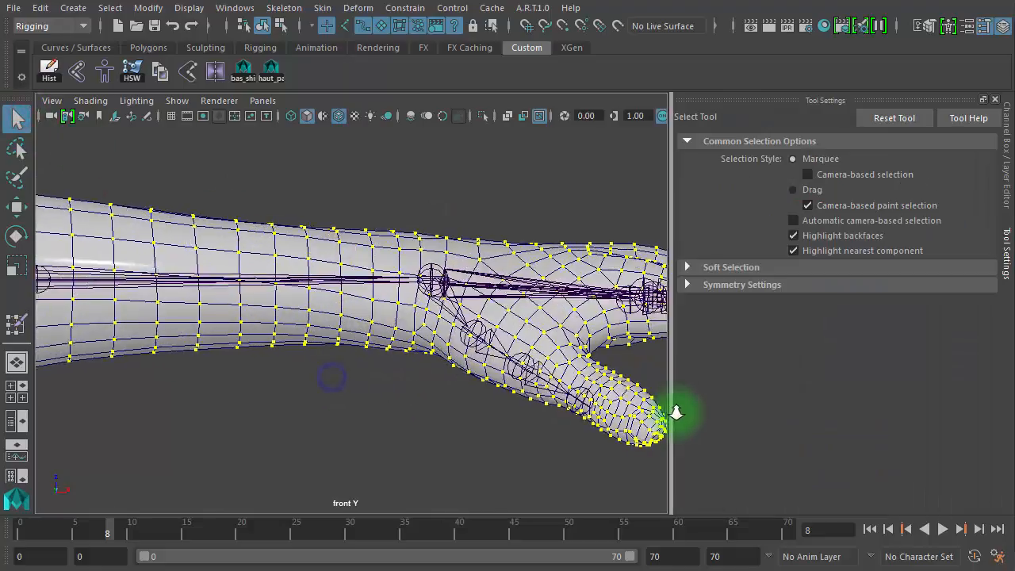
alt+middle_drag(408, 356, 405, 379)
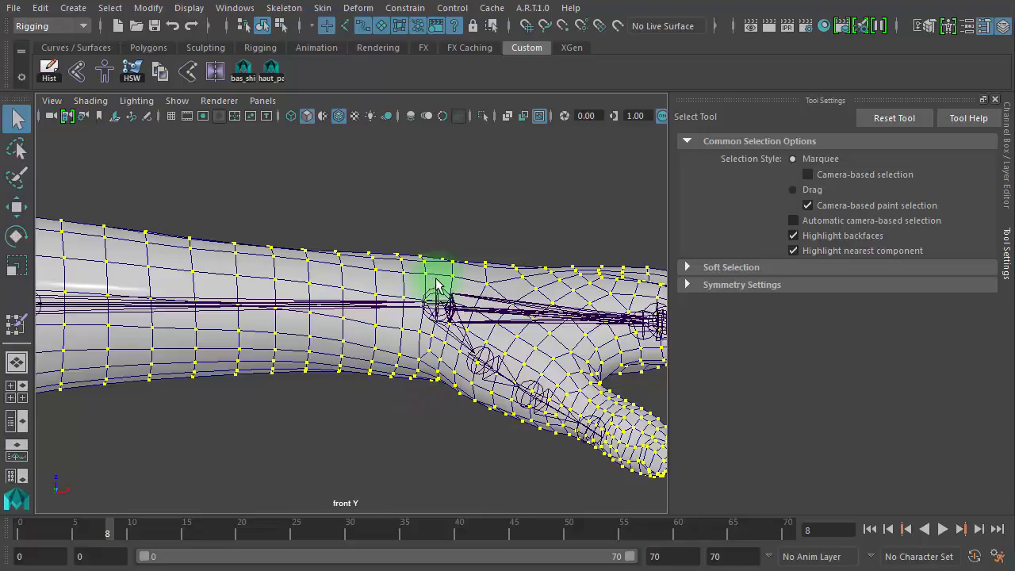
alt+right_drag(428, 291, 4, 194)
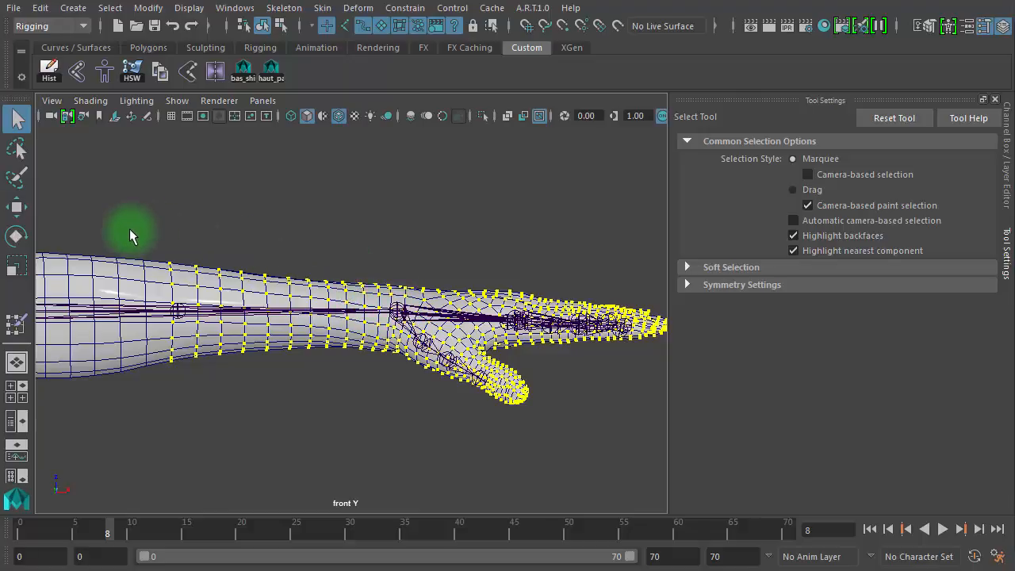
drag(110, 228, 230, 352)
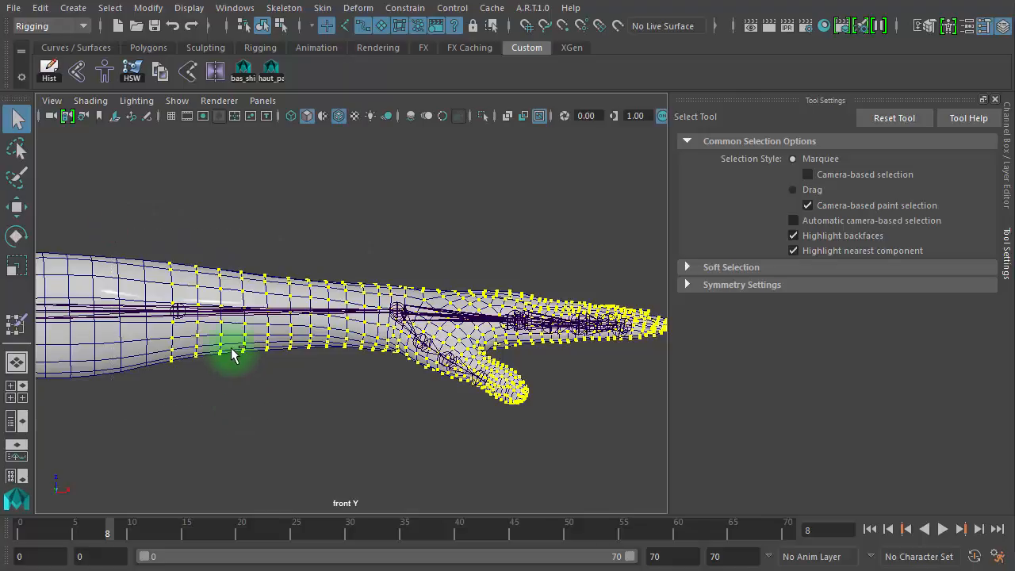
right_drag(214, 278, 291, 246)
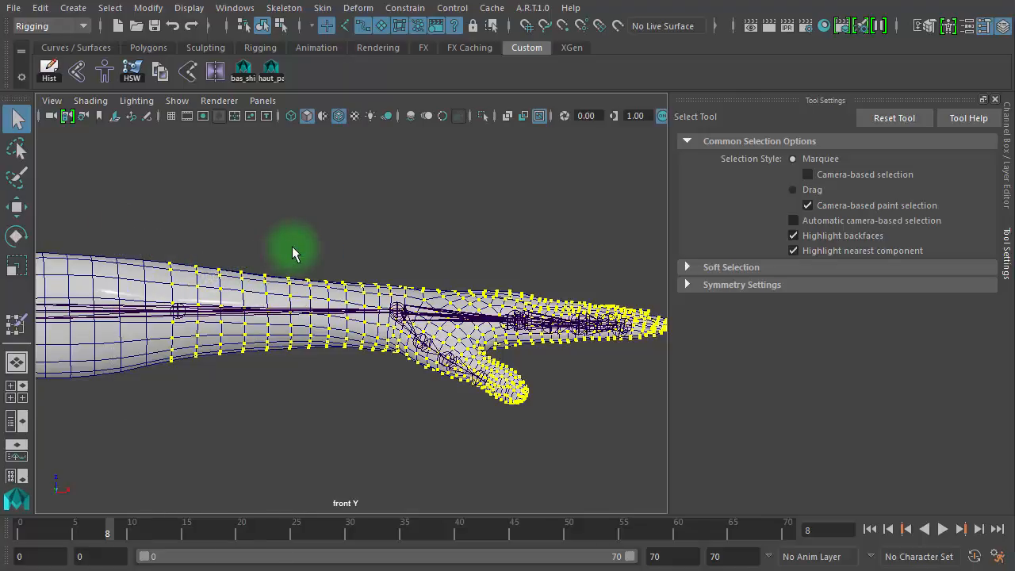
click(255, 278)
right_drag(255, 278, 183, 282)
drag(143, 236, 270, 429)
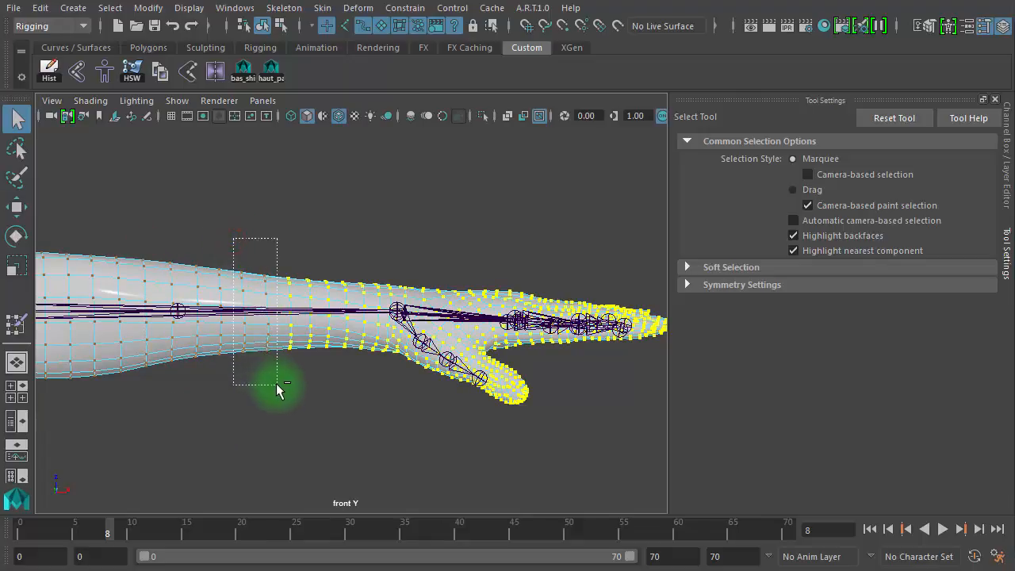
mouse_move(368, 388)
mouse_down()
mouse_move(390, 389)
mouse_move(351, 395)
mouse_up()
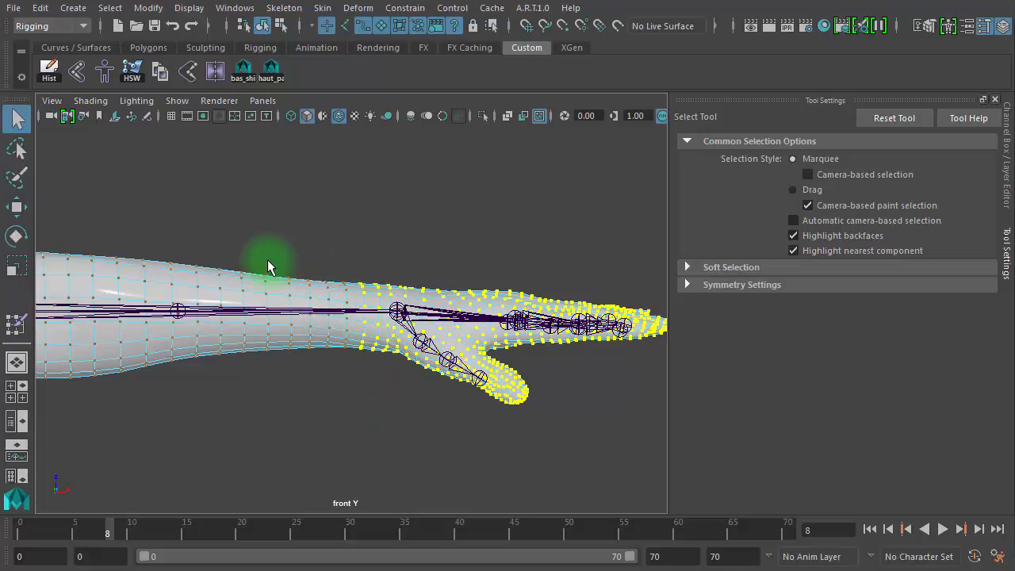
Reactivate the Paint Skin Weights tool, then select and unlock the lowerarm_twist_01_l influence
click(19, 323)
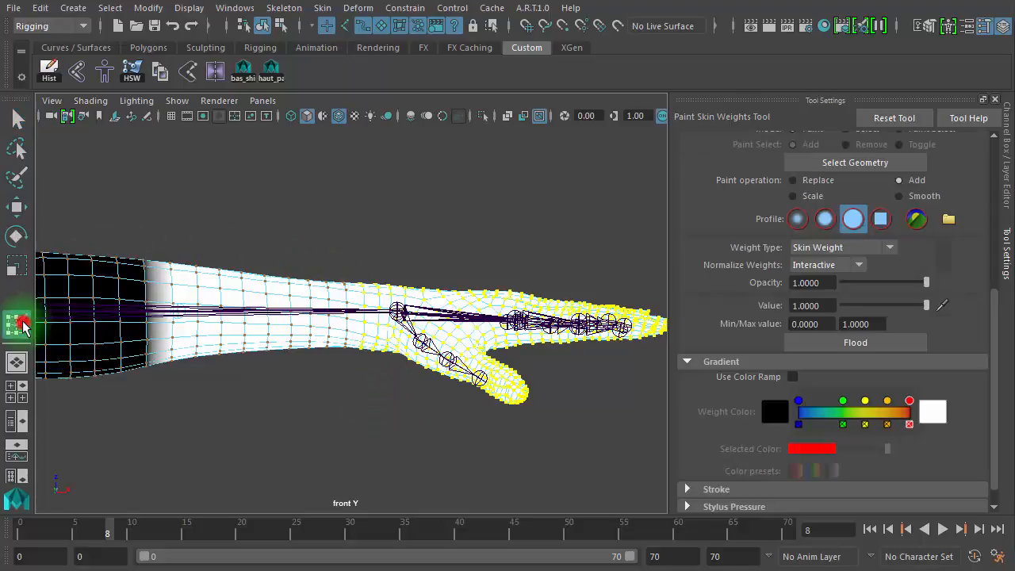
drag(994, 302, 941, 195)
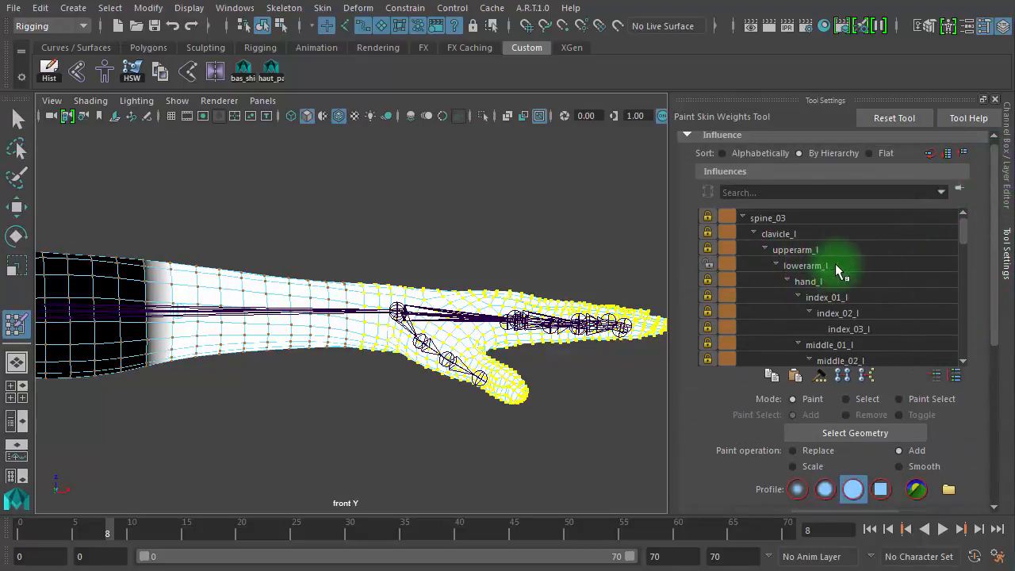
click(825, 280)
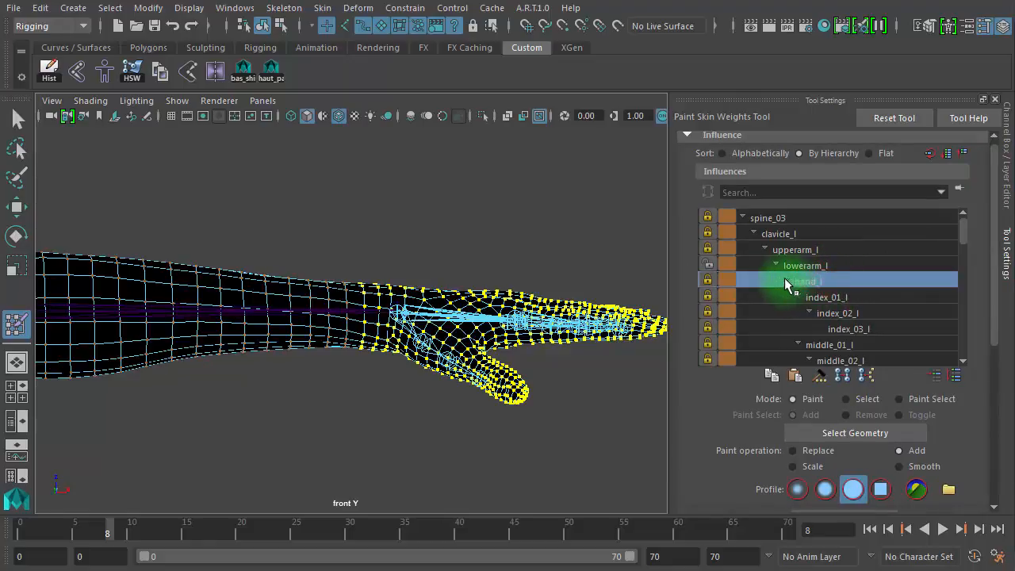
click(786, 282)
click(874, 297)
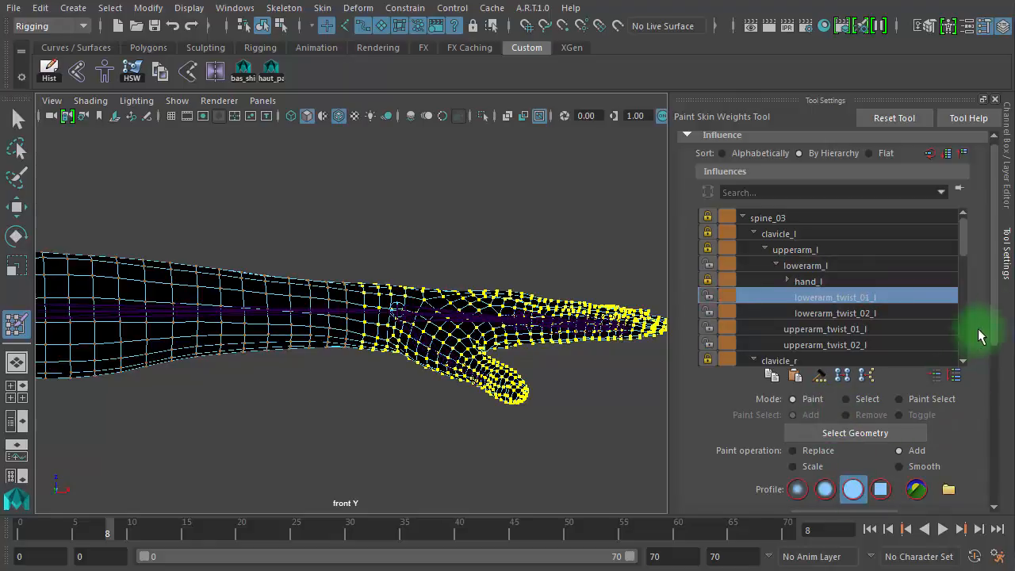
Flood the selected wrist and hand vertices with lowerarm_twist_01_l weight, then return the mesh to object mode
drag(991, 321, 990, 458)
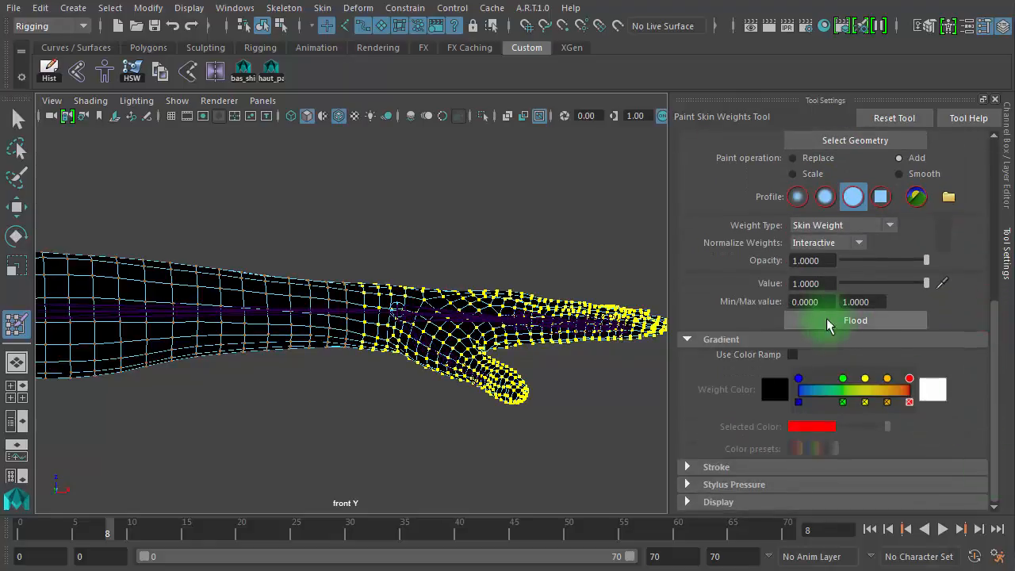
click(833, 325)
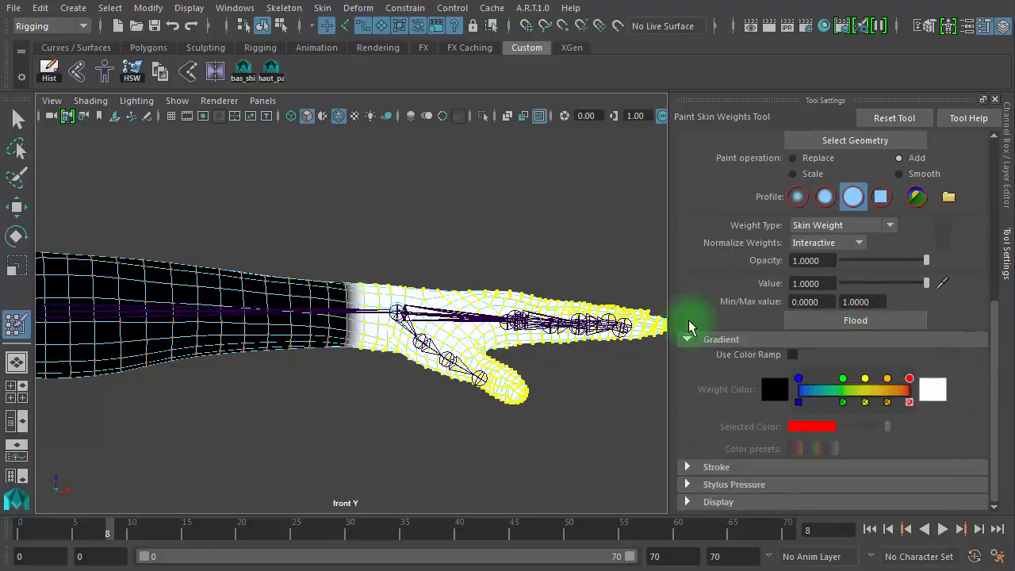
click(19, 121)
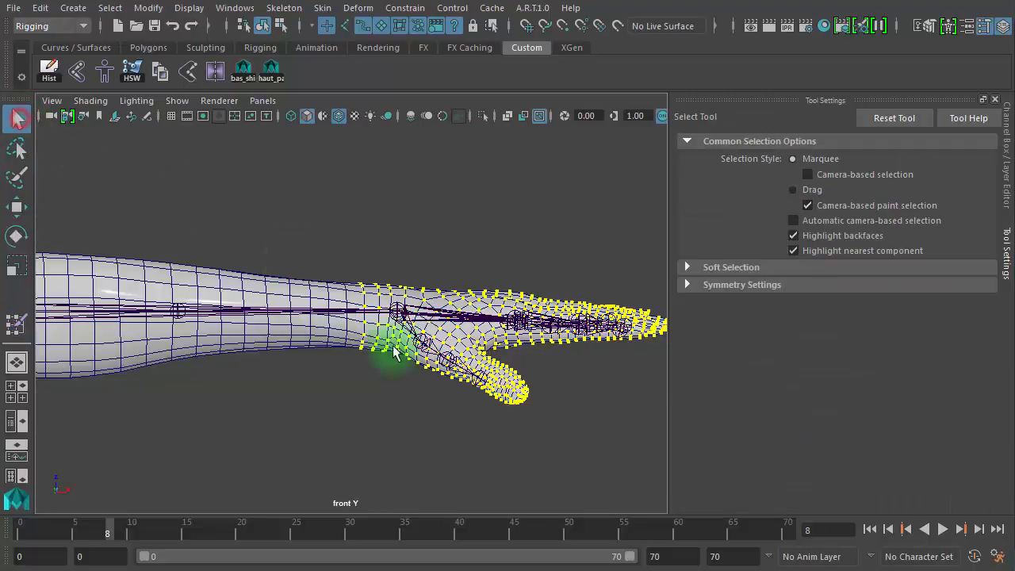
click(404, 410)
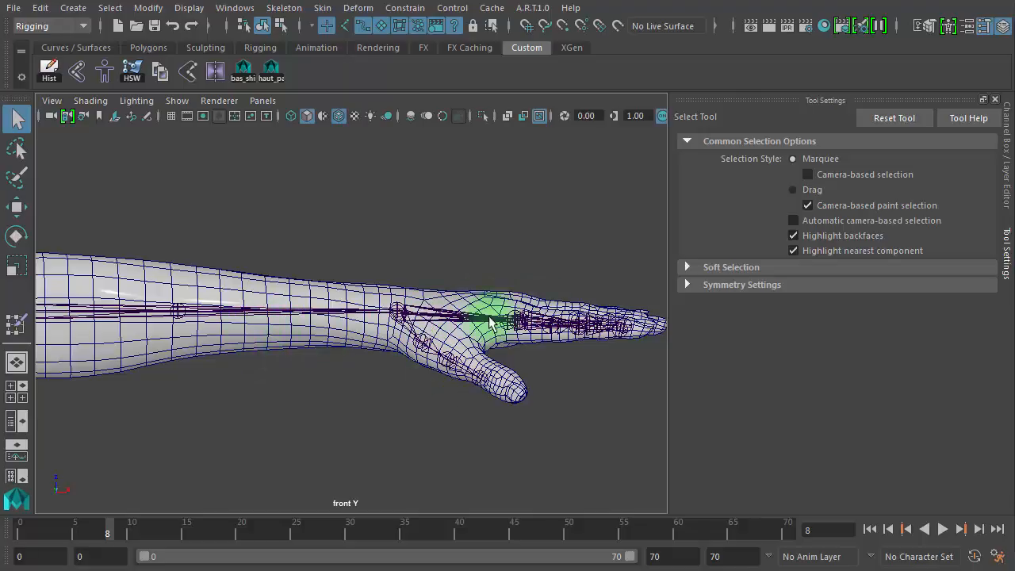
click(446, 337)
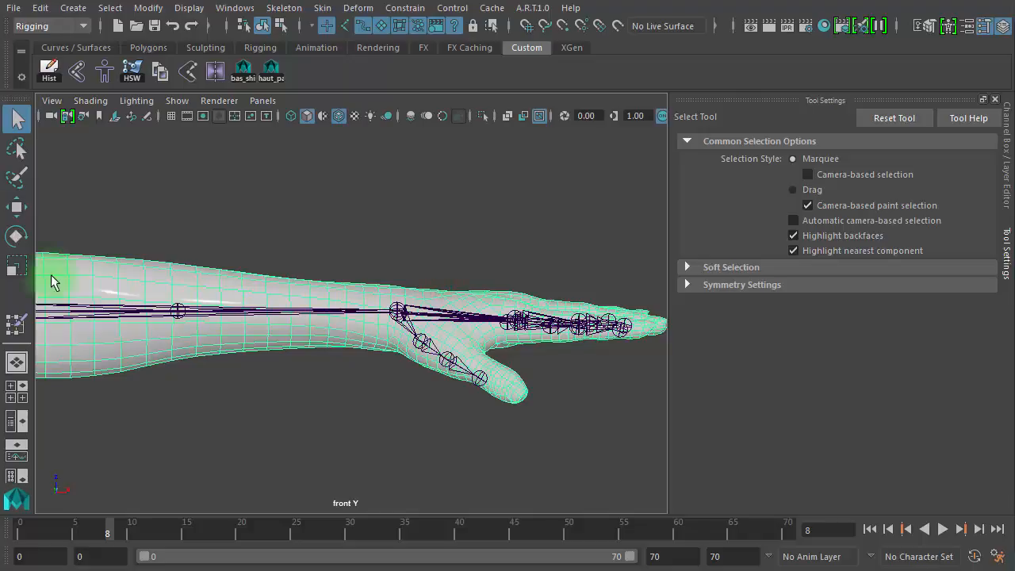
Make joints selectable, select the left hand joint and rotate it freehand about its X axis
click(346, 25)
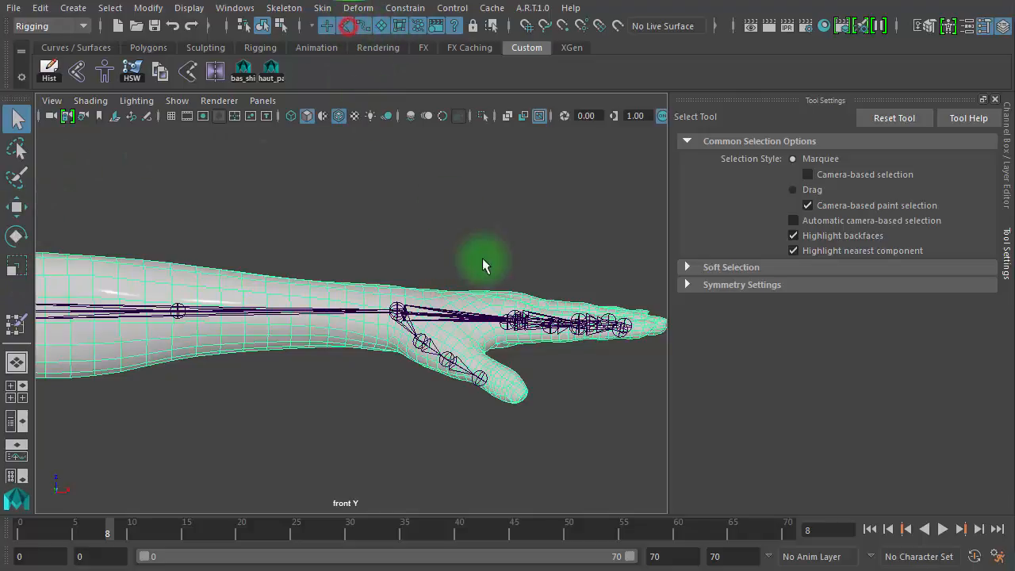
click(435, 333)
key(w)
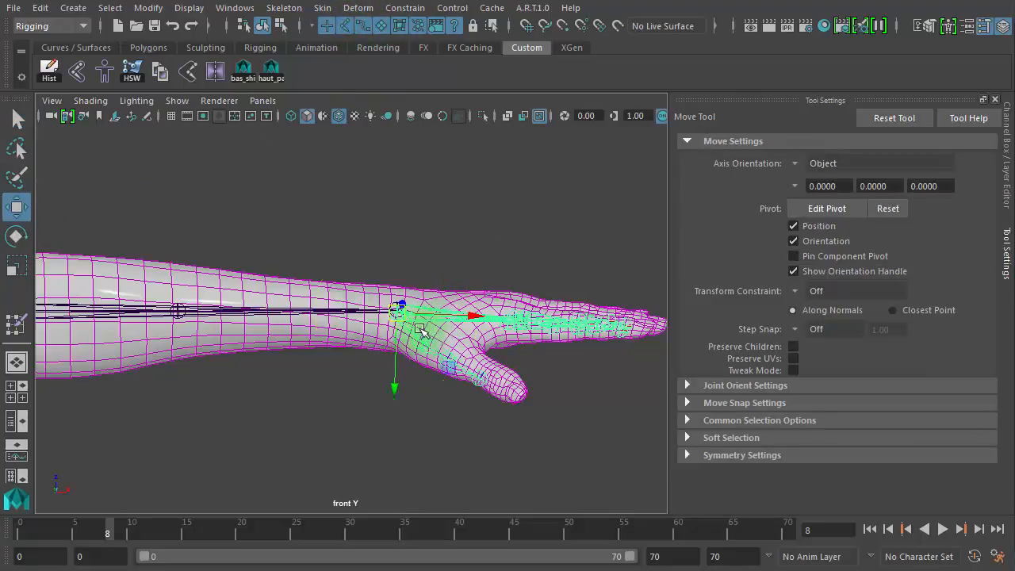
key(e)
drag(397, 292, 408, 164)
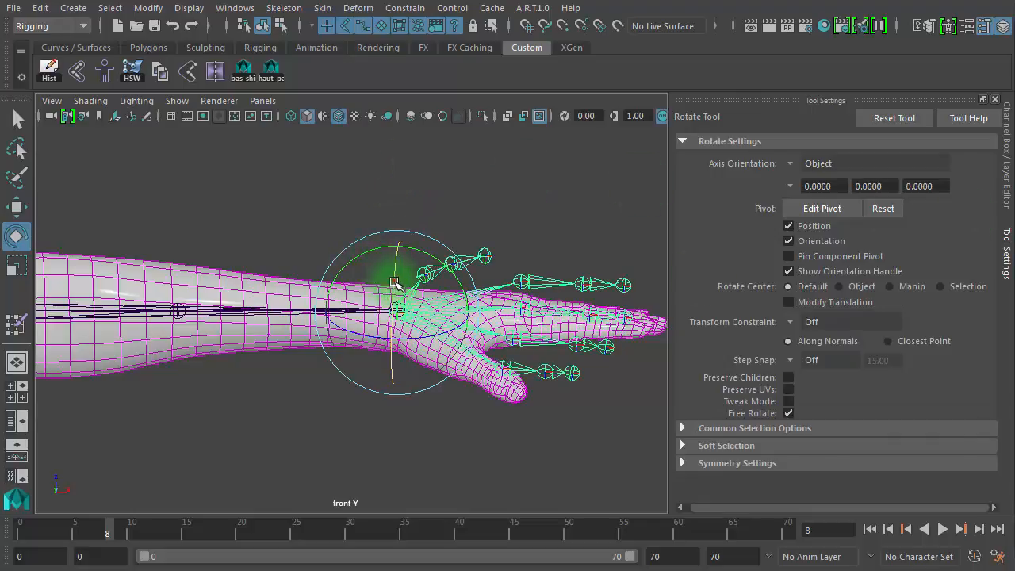
mouse_move(395, 283)
mouse_down()
mouse_move(387, 290)
mouse_move(393, 274)
mouse_up()
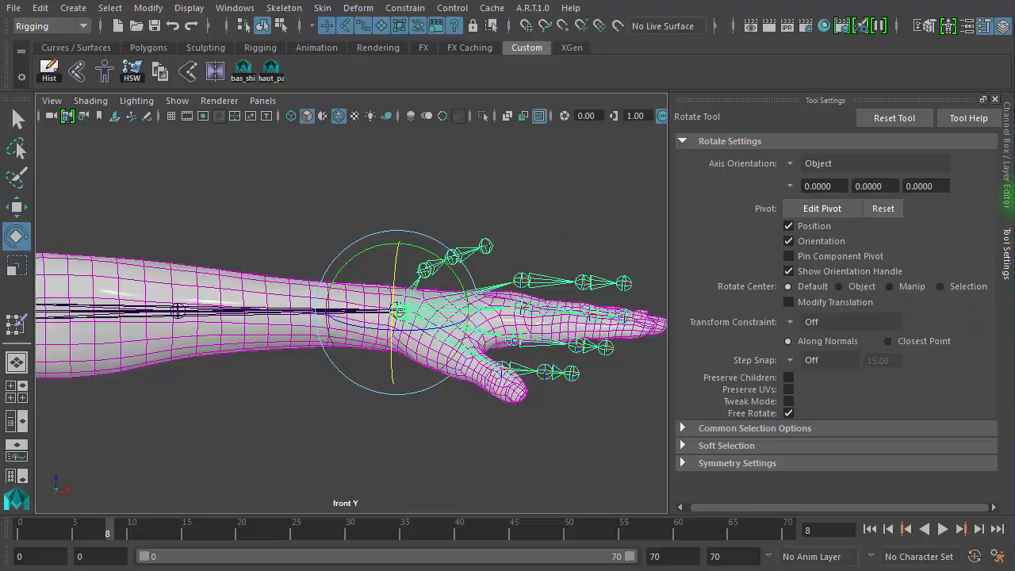
Set the hand_l joint's Rotate X to -90
click(1008, 203)
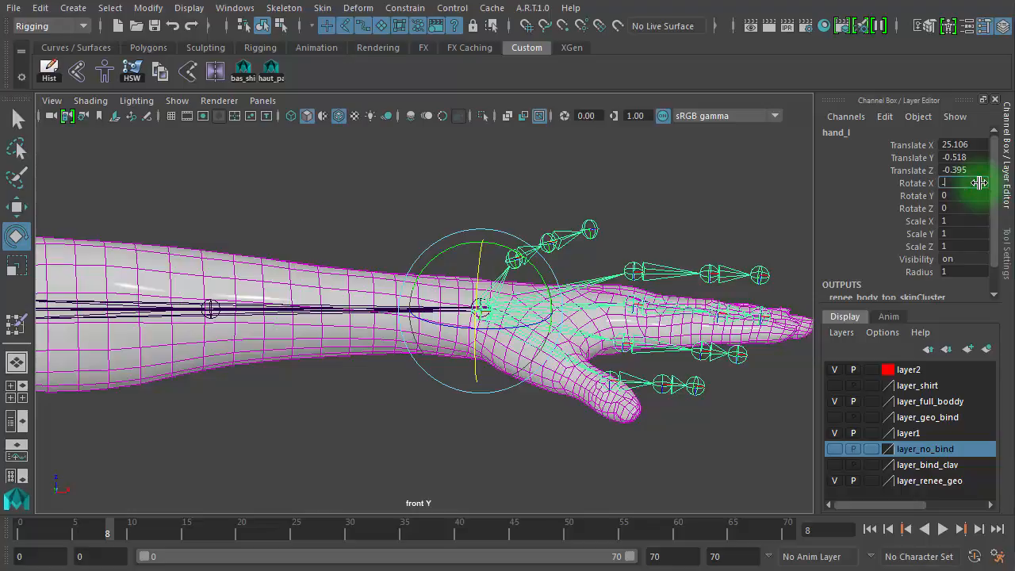
click(979, 183)
text(-90)
key(Return)
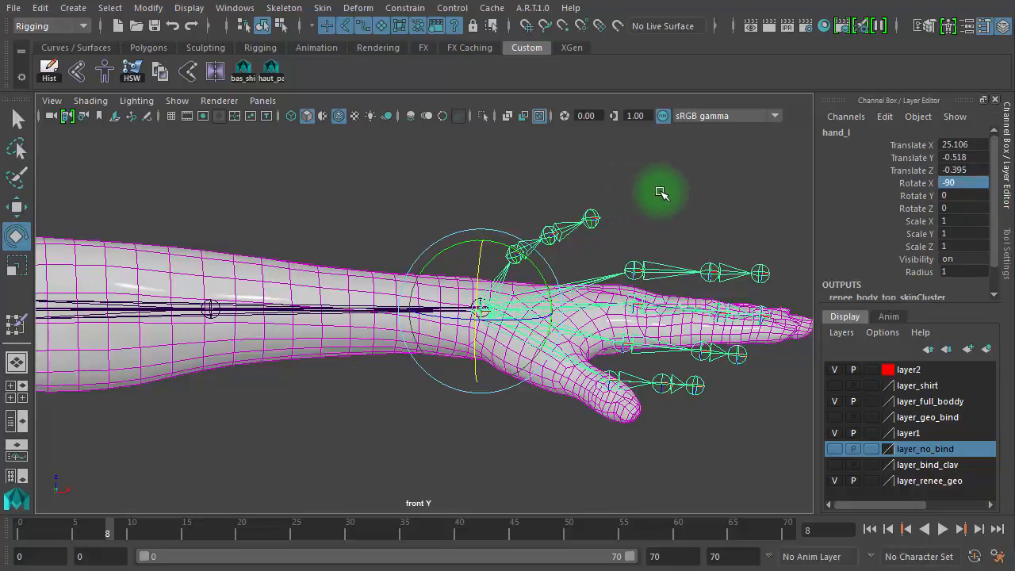
Set Rotate X to -64.8 on lowerarm_twist_01_l and to -32.4 on lowerarm_twist_02_l
key(Right)
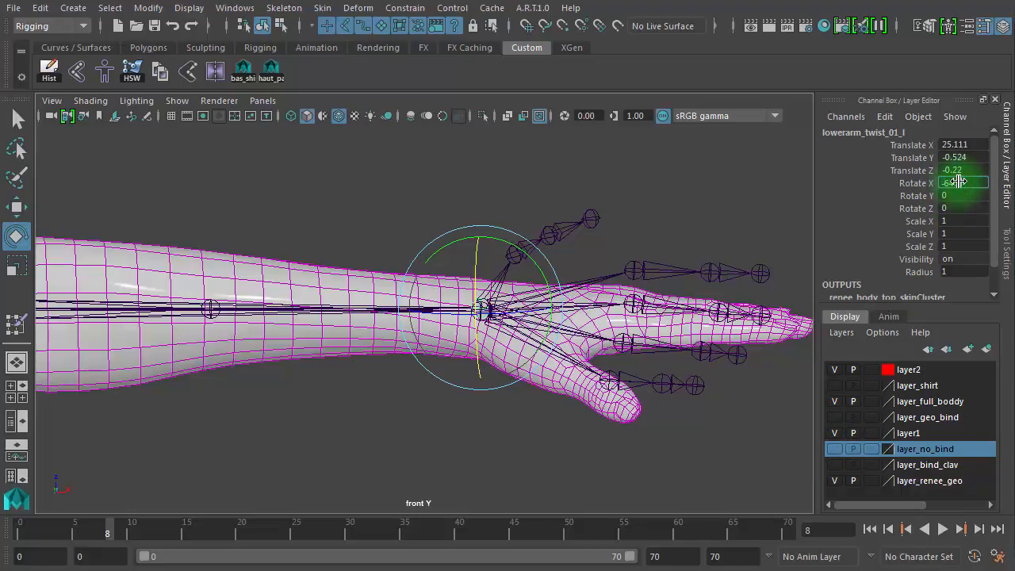
key(Return)
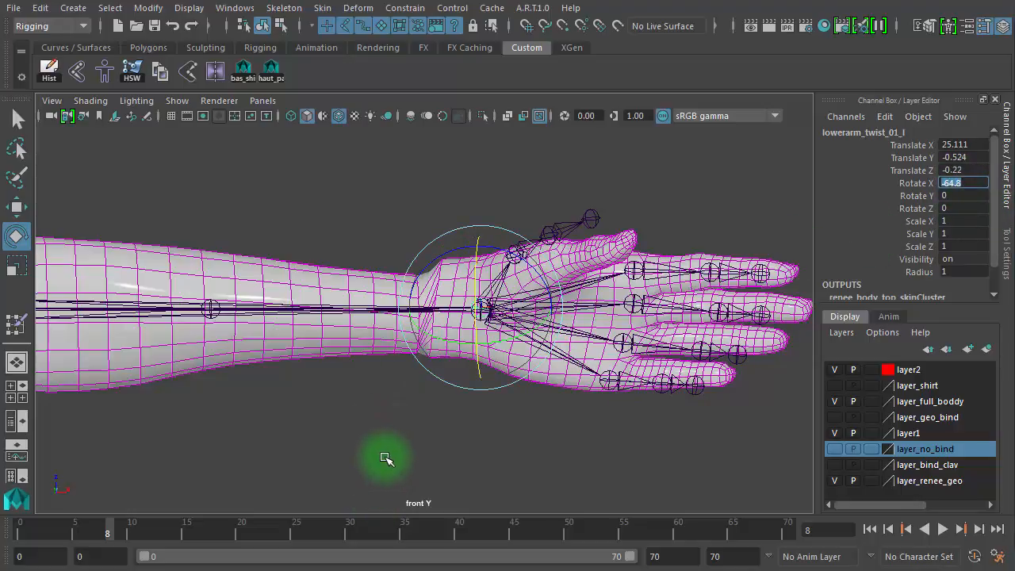
key(Right)
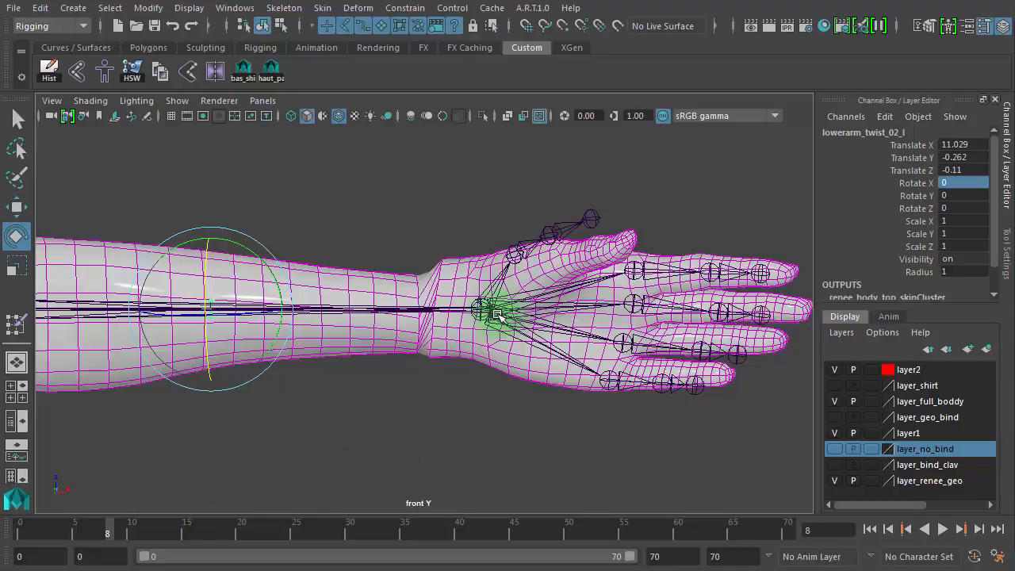
click(967, 181)
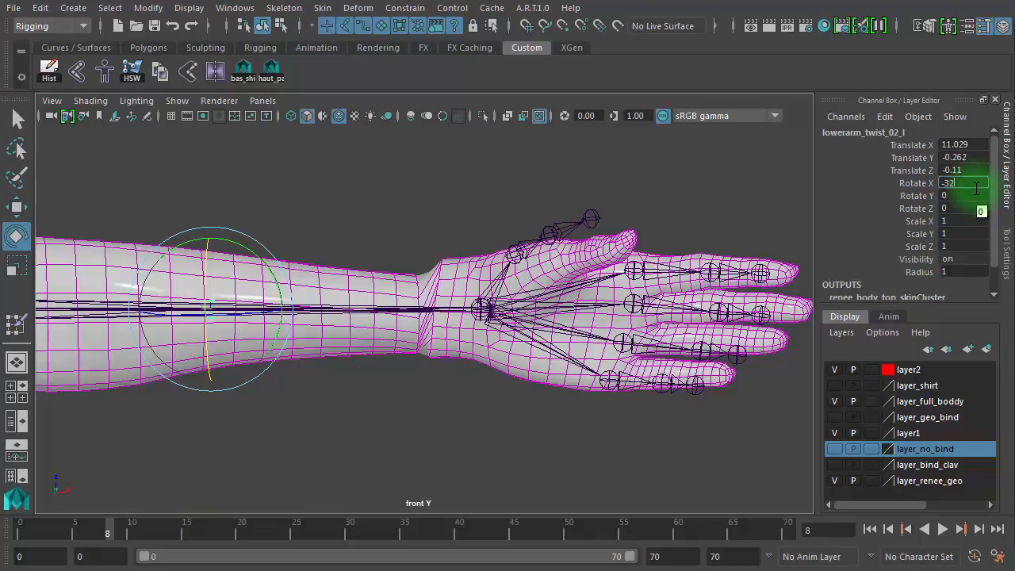
text(-32.4)
key(Return)
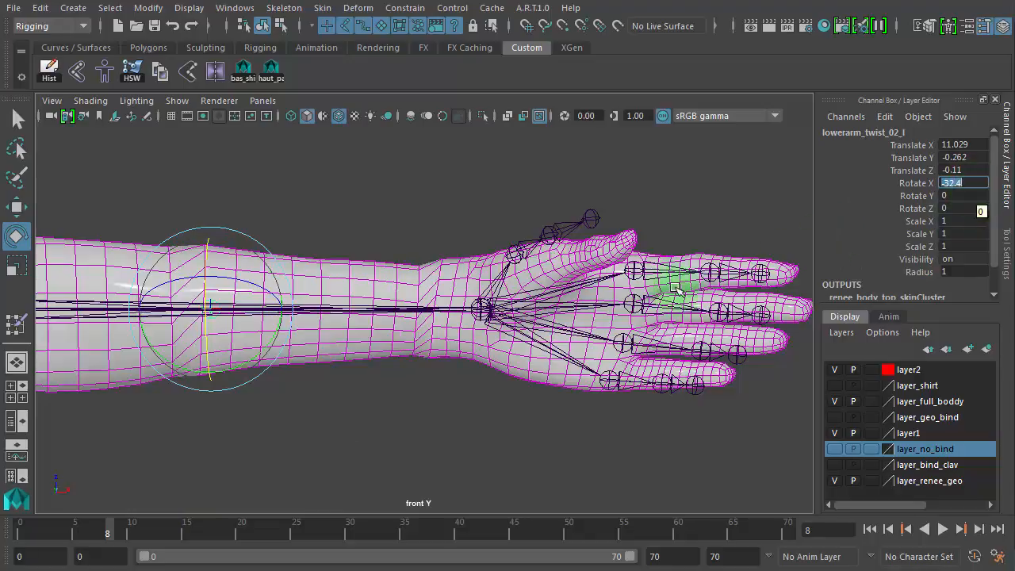
Deselect the twist joint and turn off the X-Ray display of joints
click(450, 391)
alt+right_drag(326, 403, 326, 351)
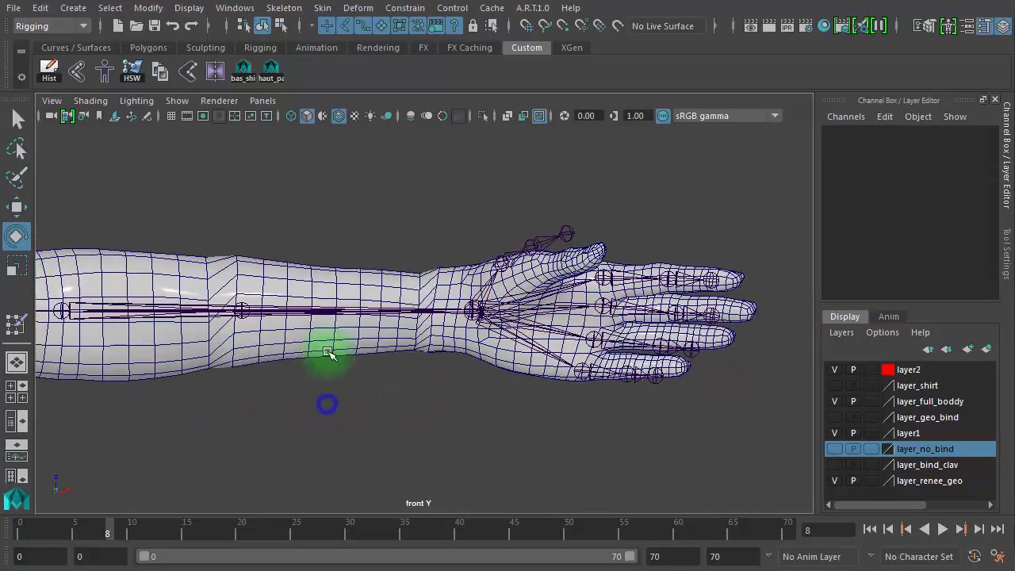
click(539, 115)
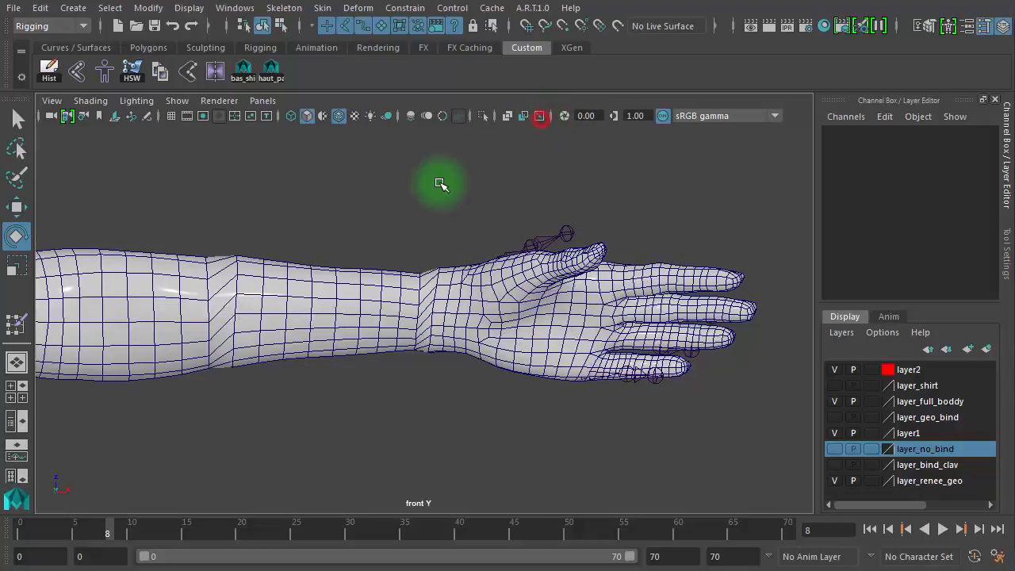
Select the edge loops around the mid-forearm twist crease and smooth them with Hammer Skin Weights
alt+right_drag(208, 301, 572, 296)
alt+middle_drag(572, 297, 654, 293)
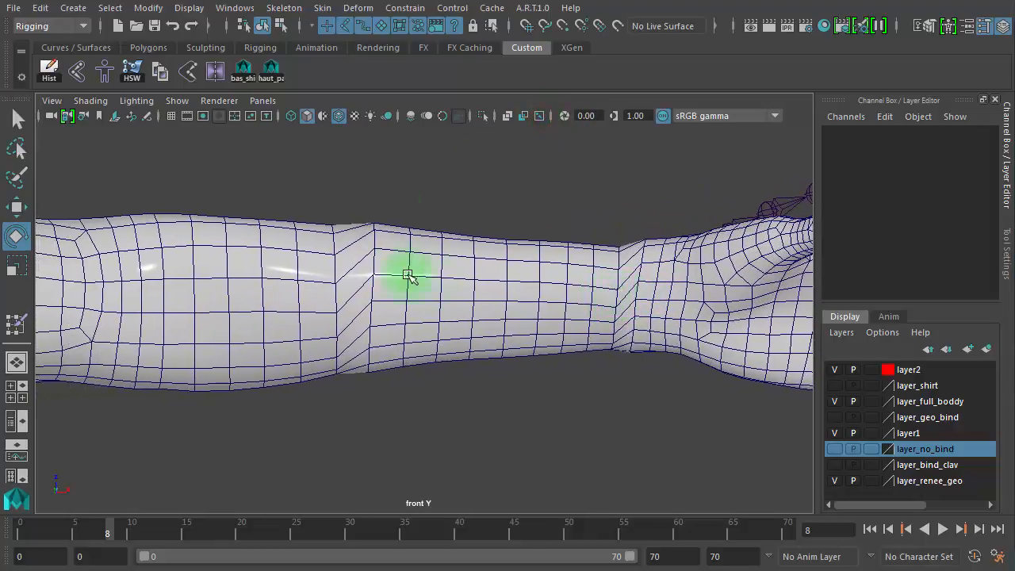
right_drag(383, 259, 373, 220)
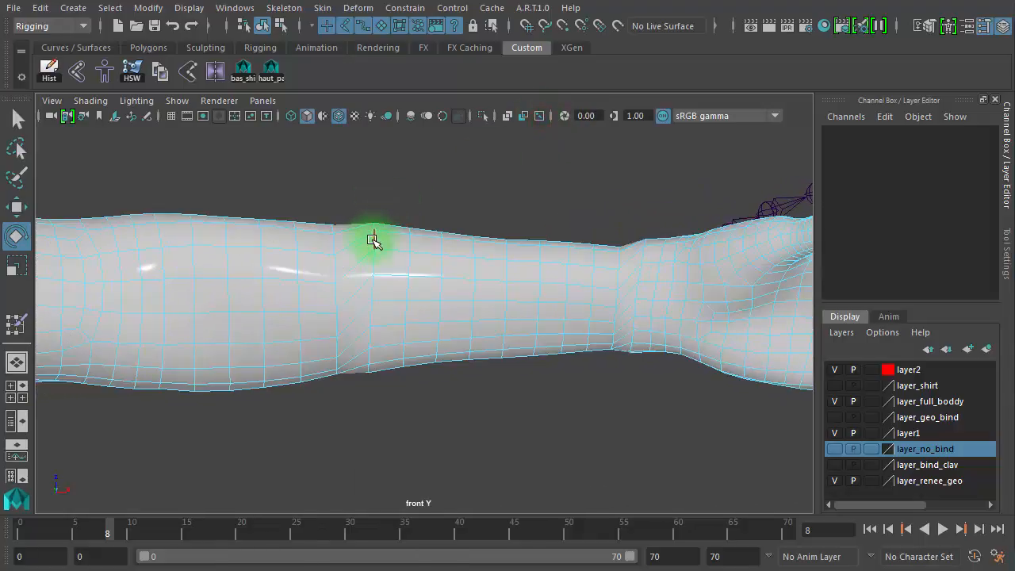
key(w)
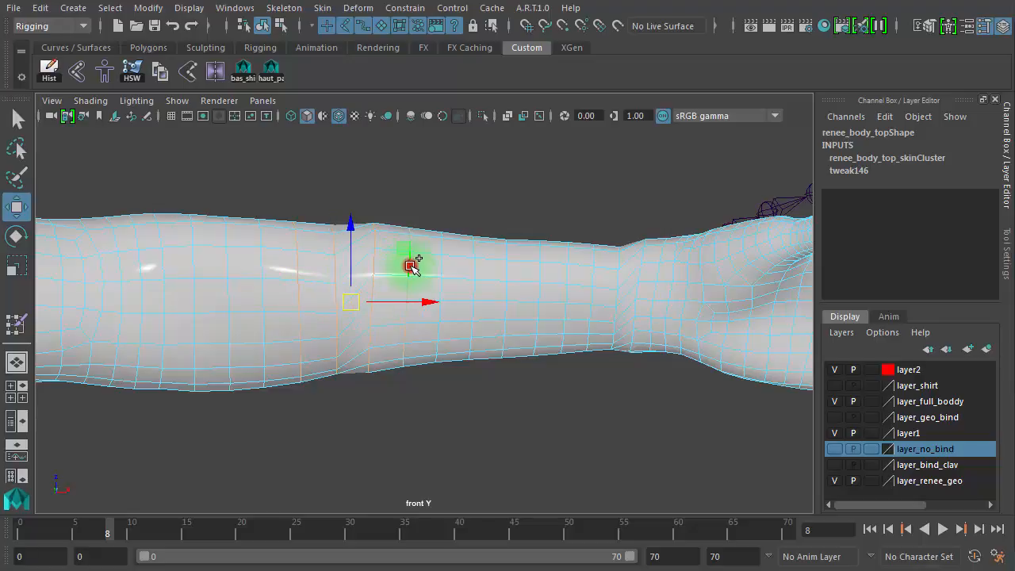
middle_drag(446, 266, 447, 264)
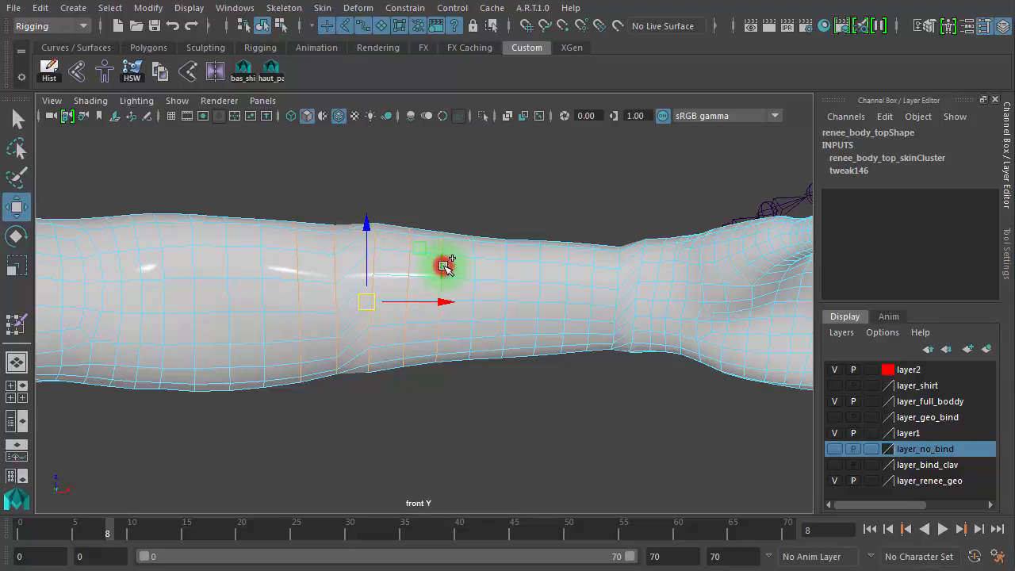
click(133, 74)
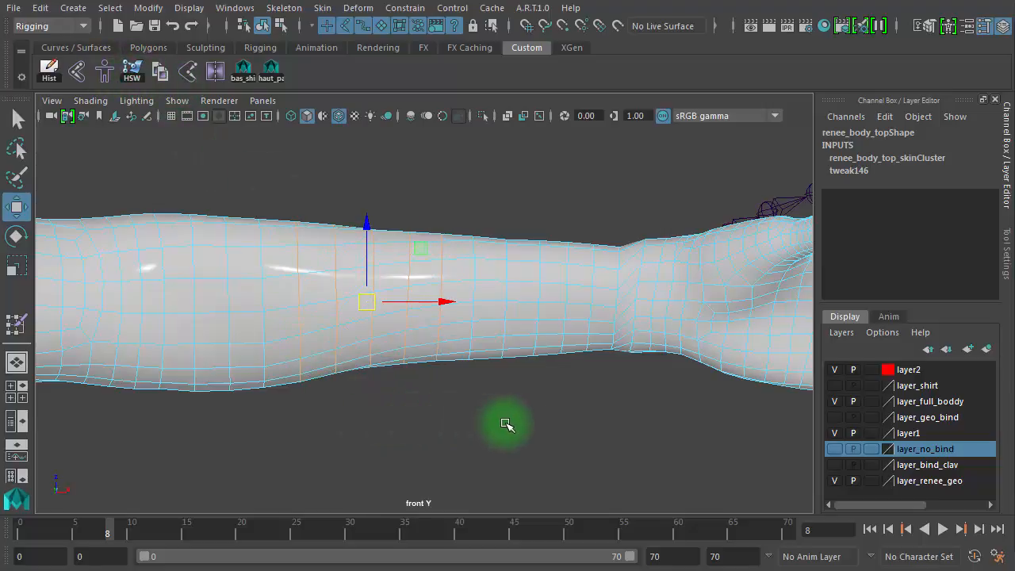
Select the edge loops around the wrist crease and apply Hammer Skin Weights to them
alt+middle_drag(546, 407, 331, 400)
alt+right_drag(337, 395, 424, 316)
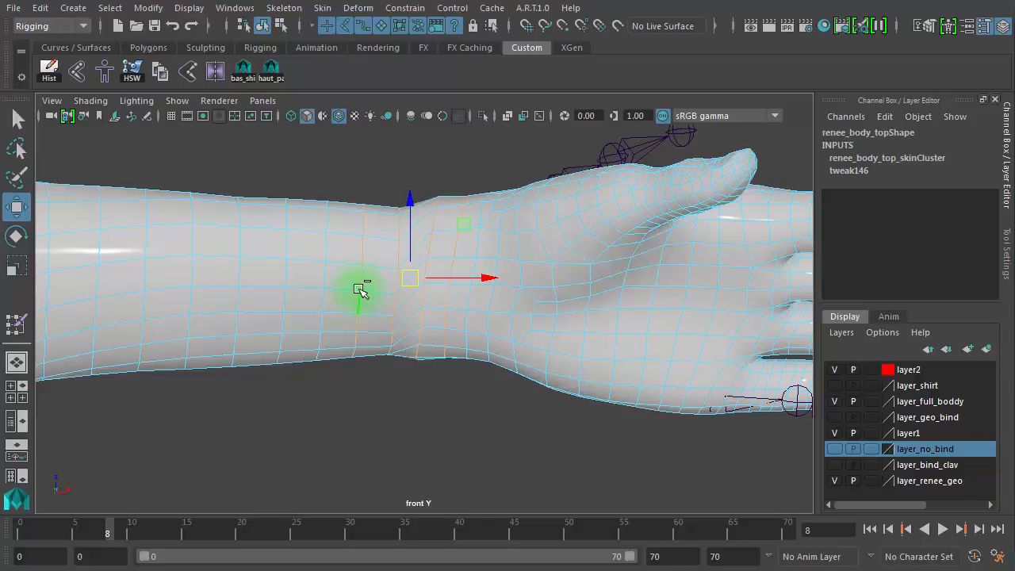
click(127, 73)
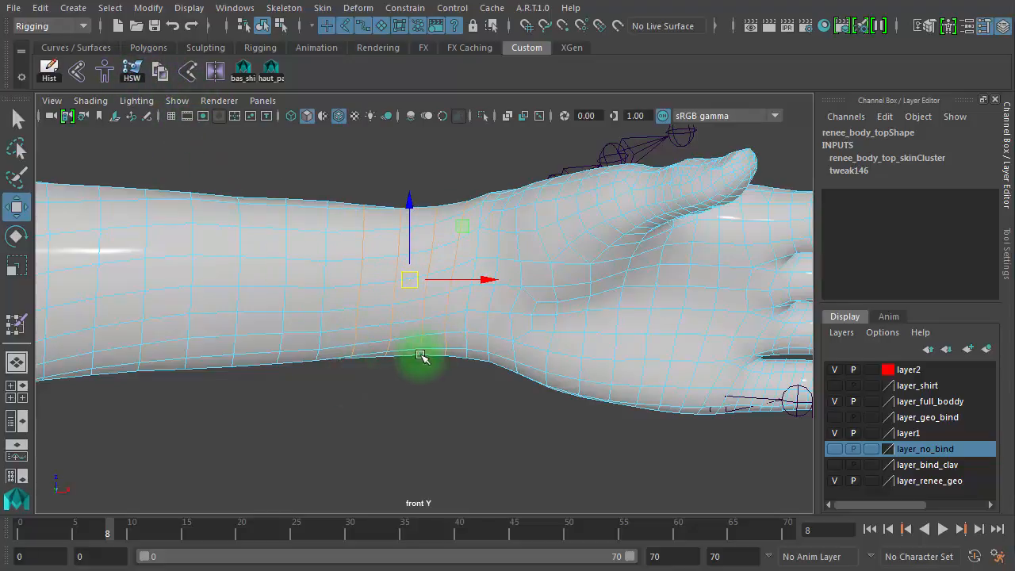
Select the edge loop at the base of the palm, then a single loop just before the wrist
click(445, 418)
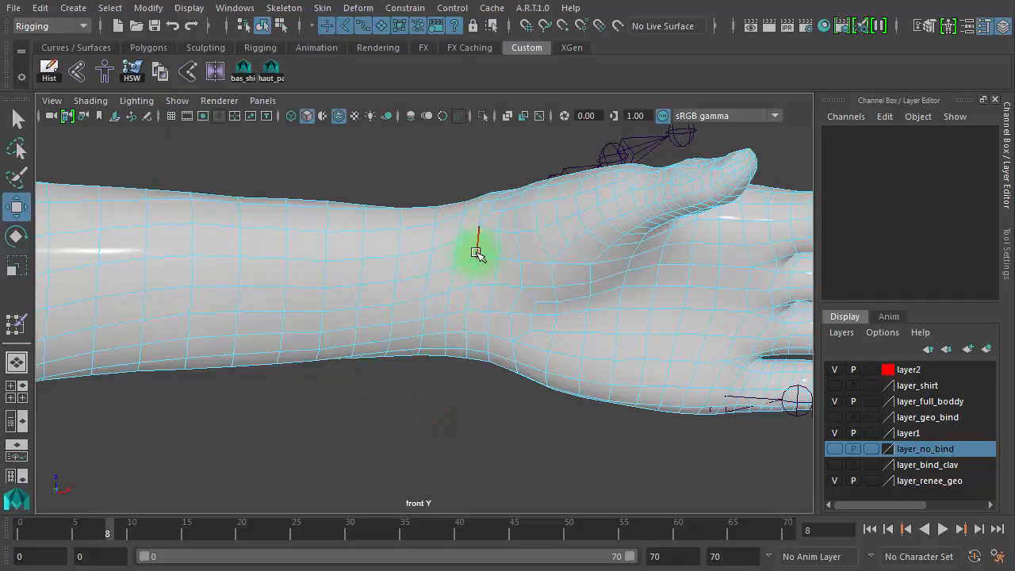
click(476, 252)
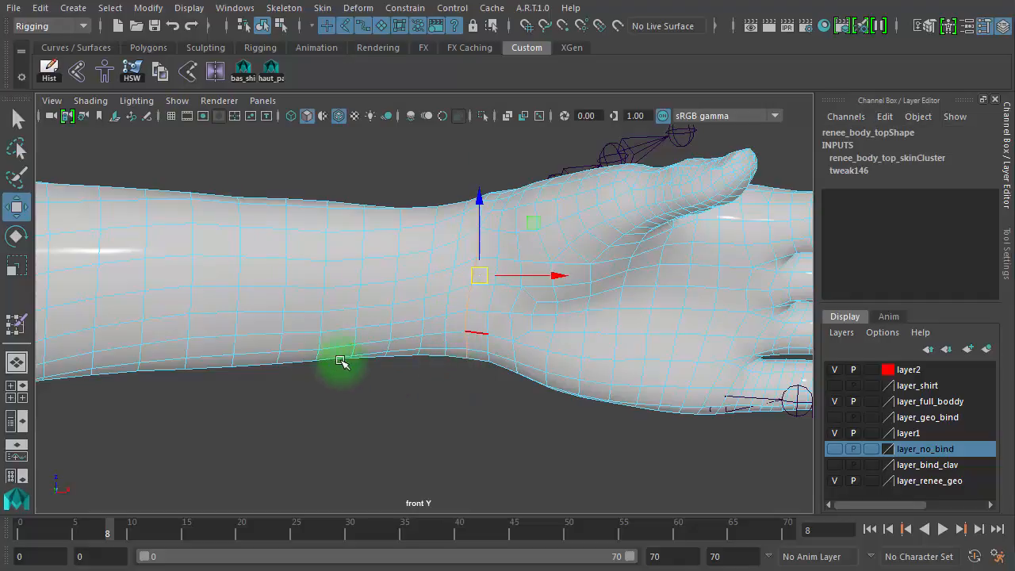
click(323, 237)
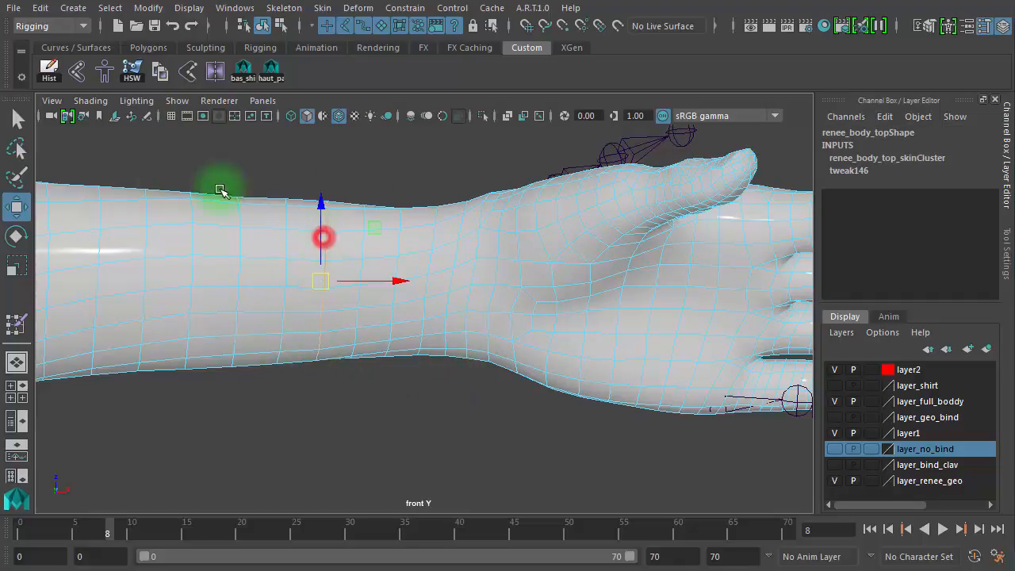
right_click(48, 69)
click(52, 101)
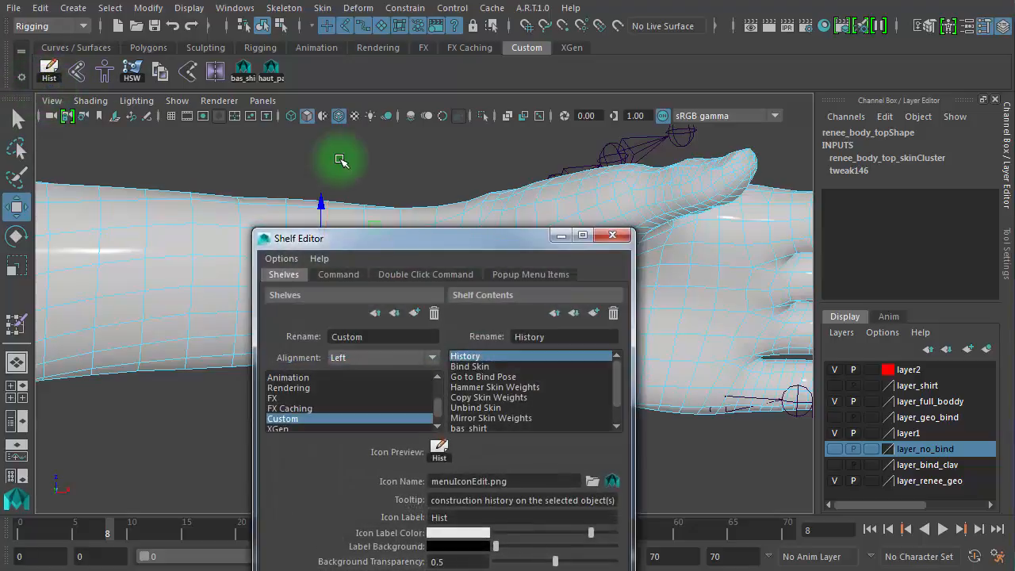
click(611, 236)
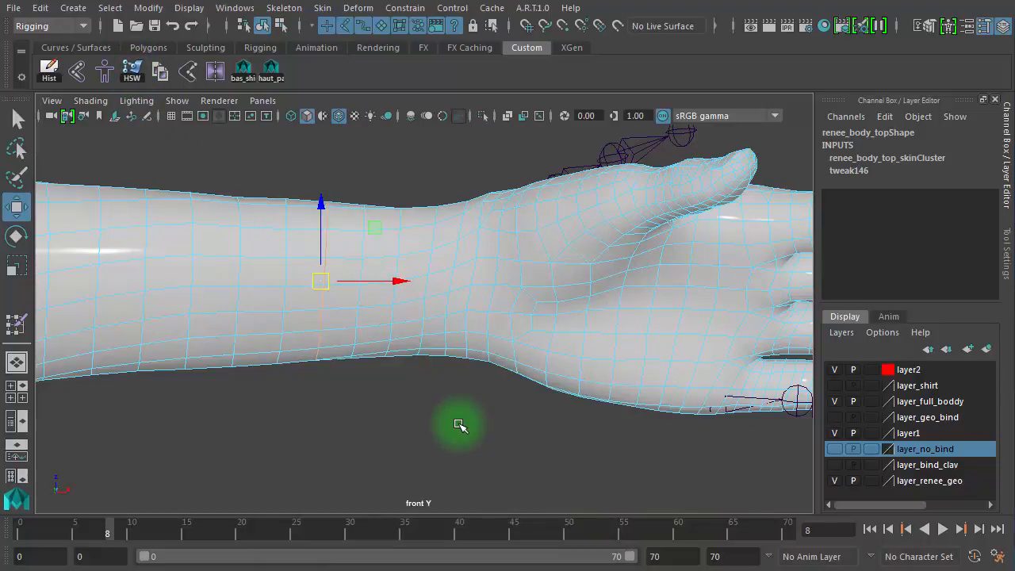
Select a single edge loop on the forearm between the two twist joints, apply Hammer Skin Weights and deselect it
alt+right_drag(457, 420, 386, 261)
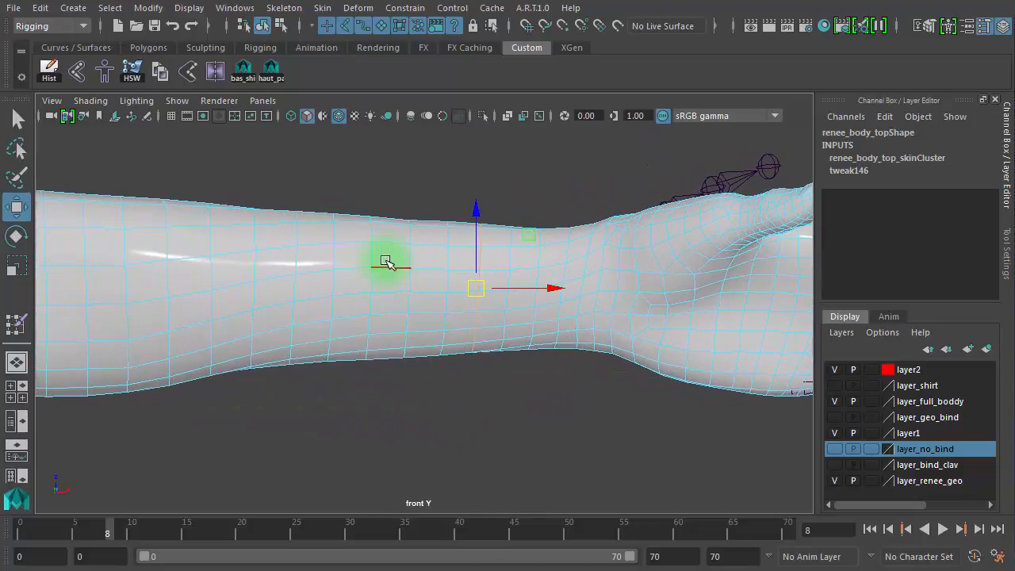
click(373, 231)
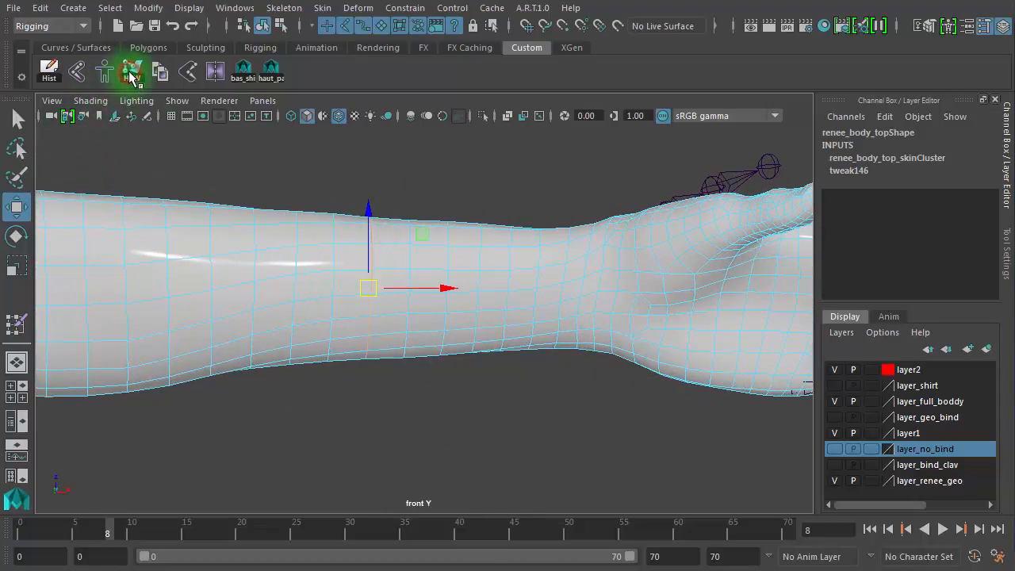
click(550, 373)
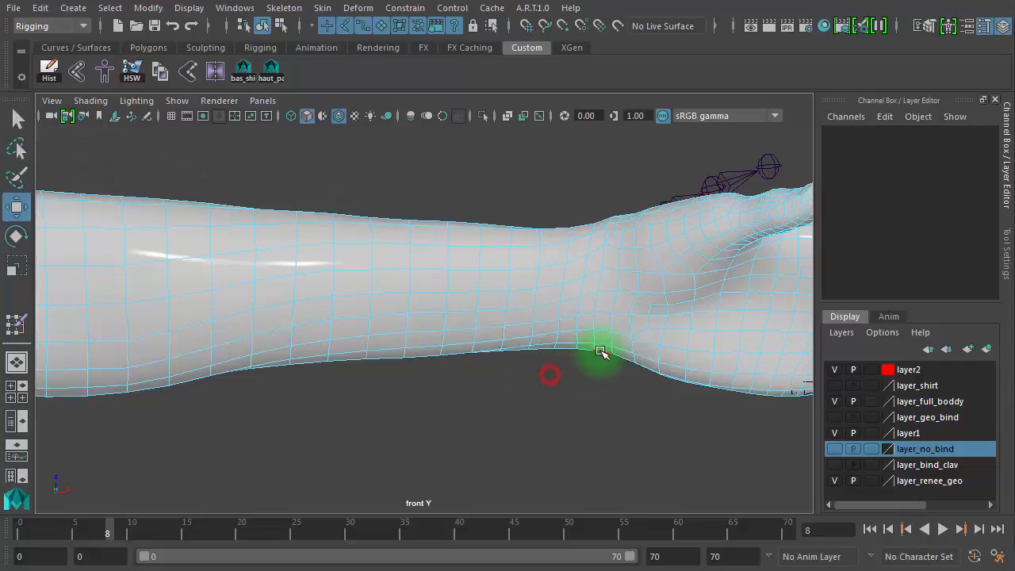
Select the edge loop at the base of the palm and switch to the four-view layout
click(601, 265)
alt+middle_drag(582, 408, 288, 410)
alt+drag(349, 381, 342, 417)
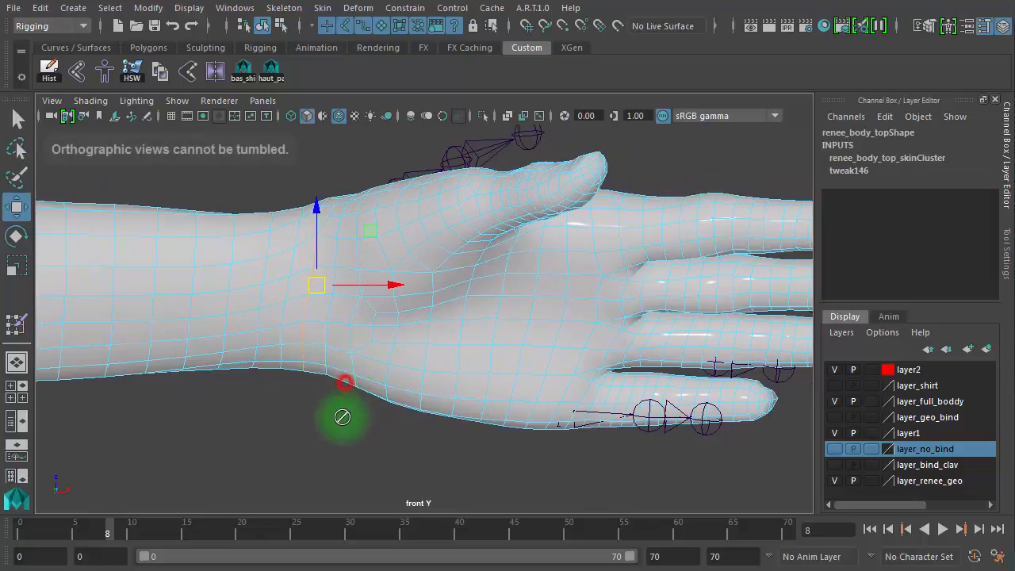
key(space)
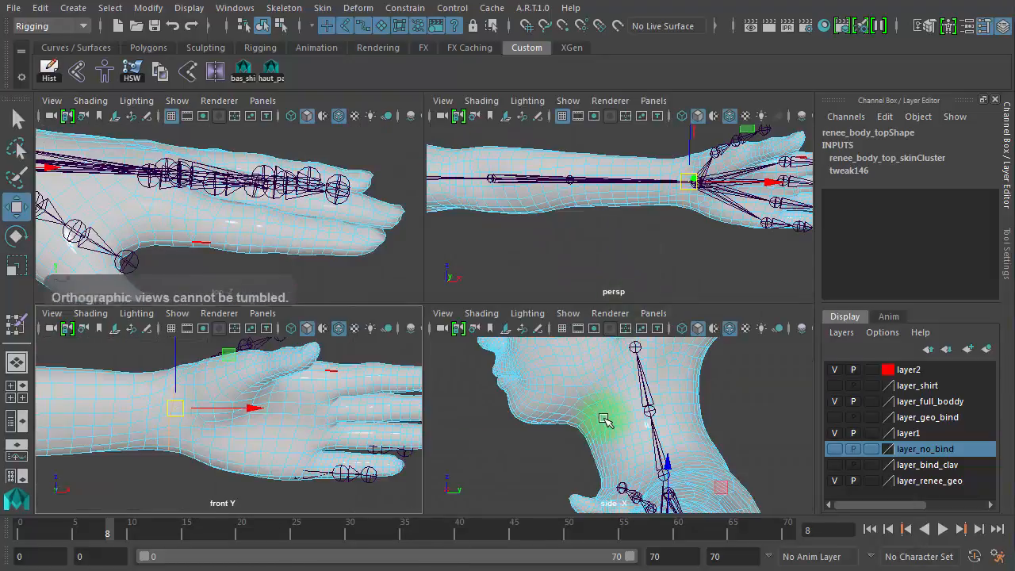
Return to the single perspective view, apply Hammer Skin Weights to the selected loop at the wrist, and go back to object selection
key(space)
alt+drag(570, 333, 524, 206)
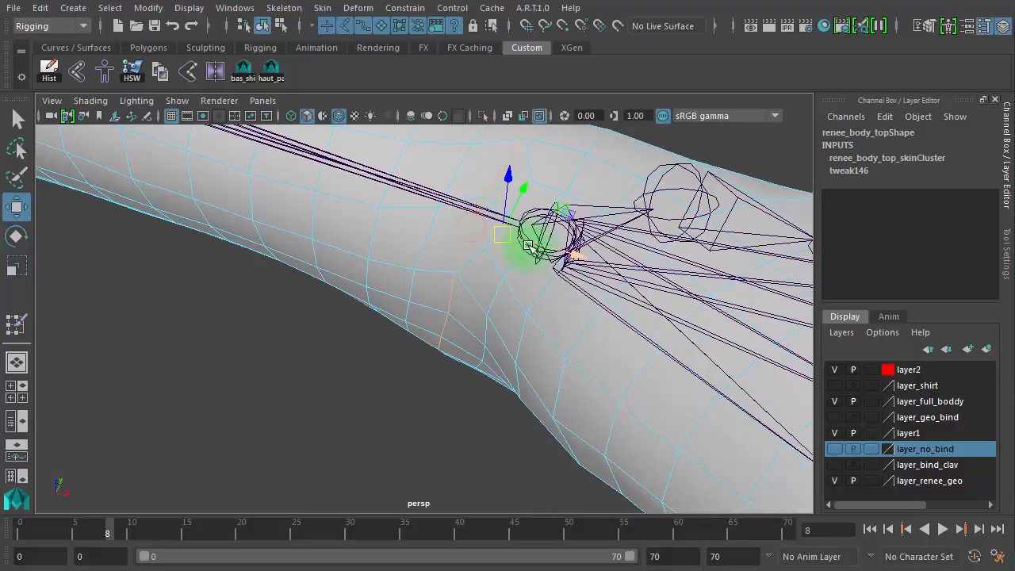
alt+drag(492, 249, 346, 226)
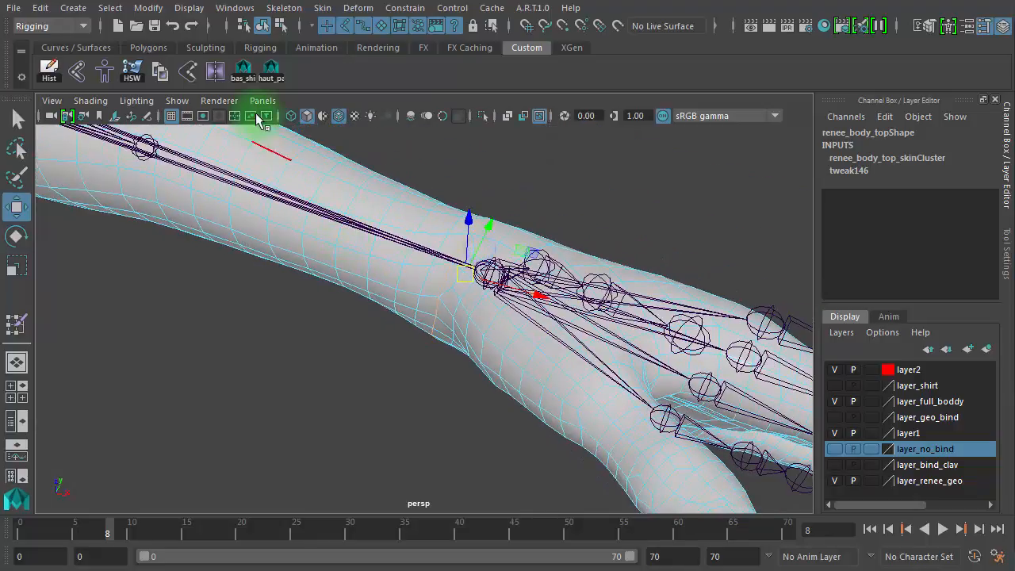
click(138, 76)
alt+drag(468, 244, 400, 316)
right_drag(400, 316, 461, 290)
click(456, 260)
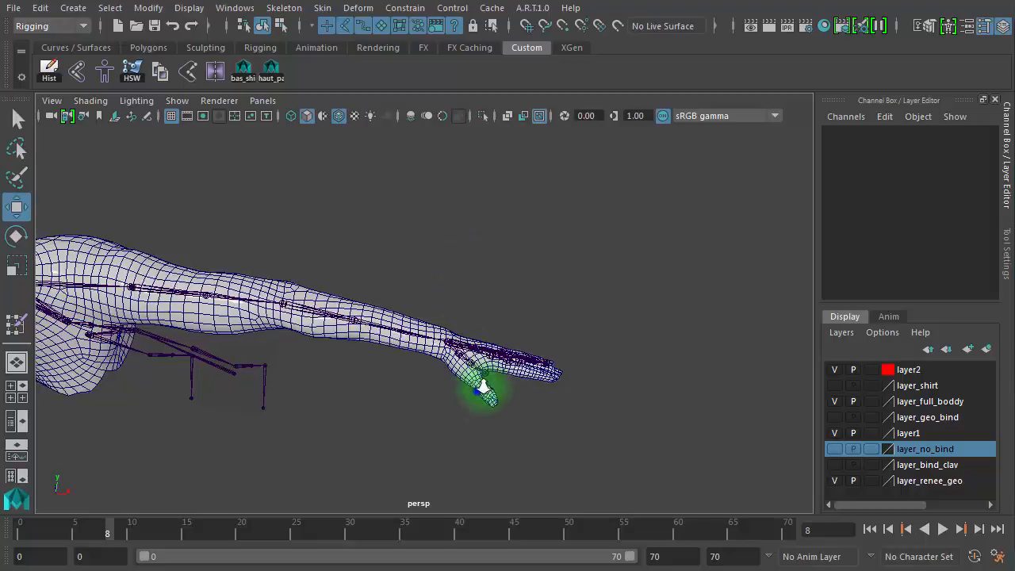
Select the upper body mesh, set the timeline to frame 0, and restore the bind pose with the left hand joint selected
alt+right_drag(482, 381, 822, 396)
alt+right_drag(559, 364, 432, 227)
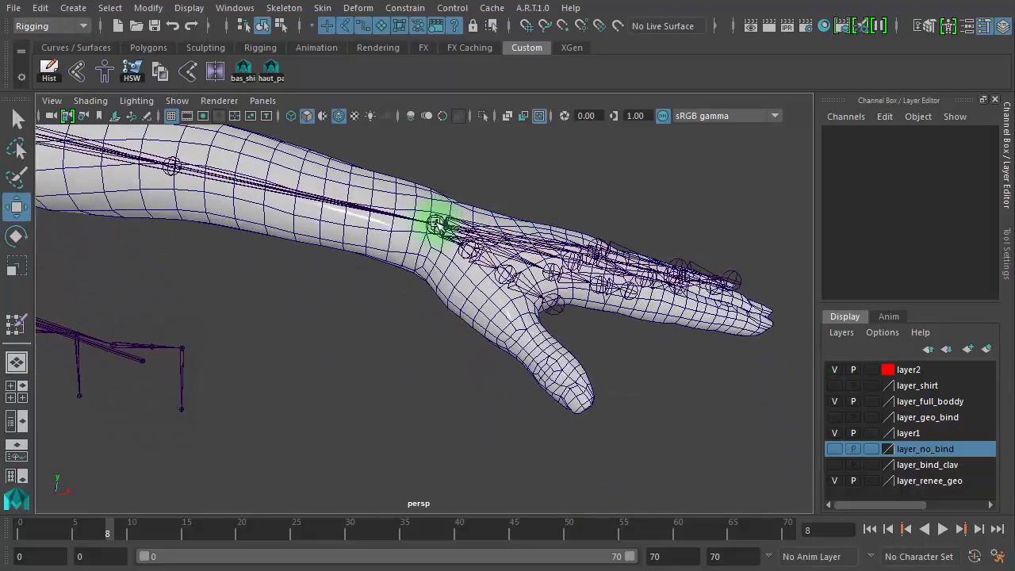
click(331, 232)
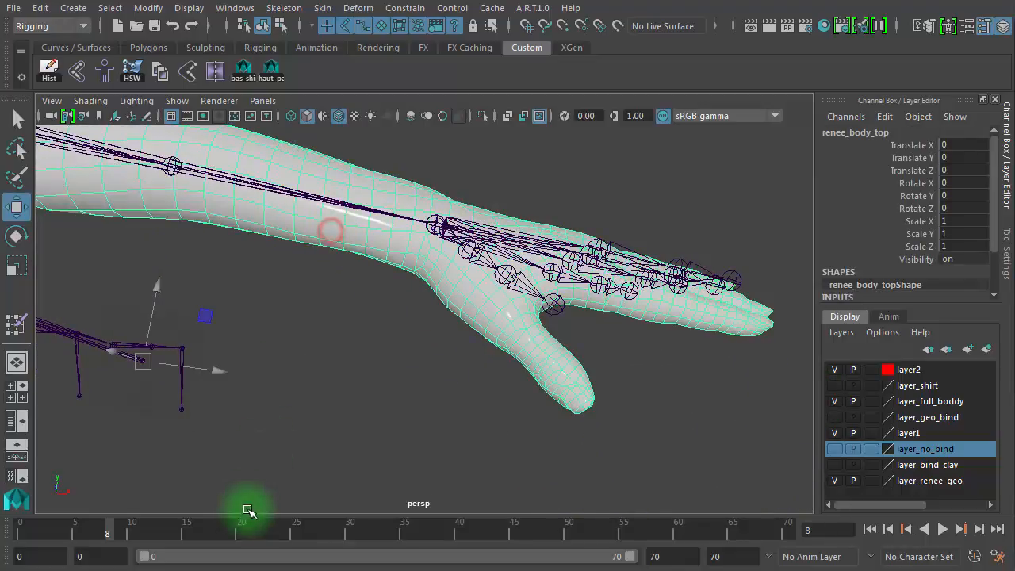
click(164, 532)
click(231, 225)
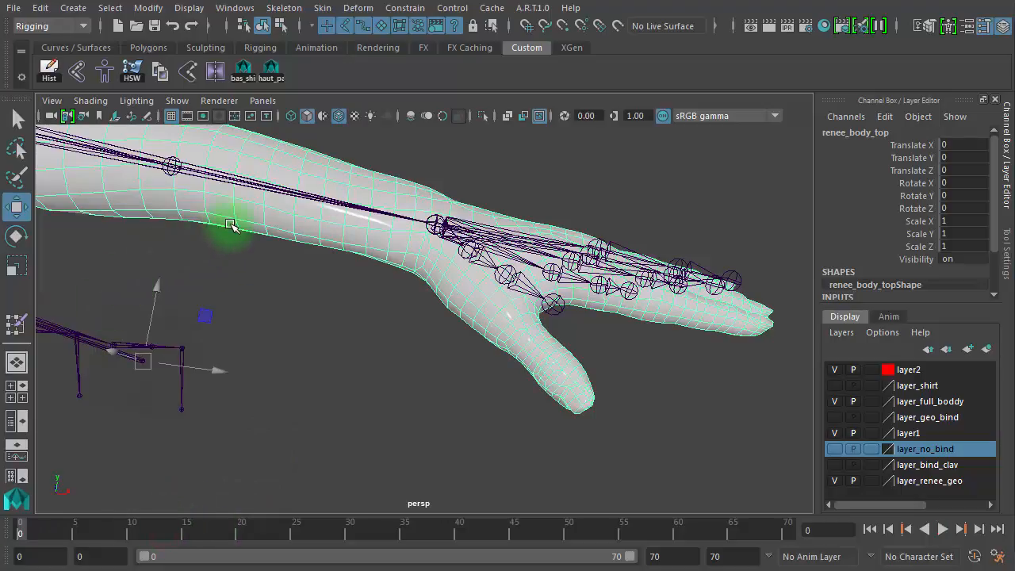
click(106, 70)
click(485, 207)
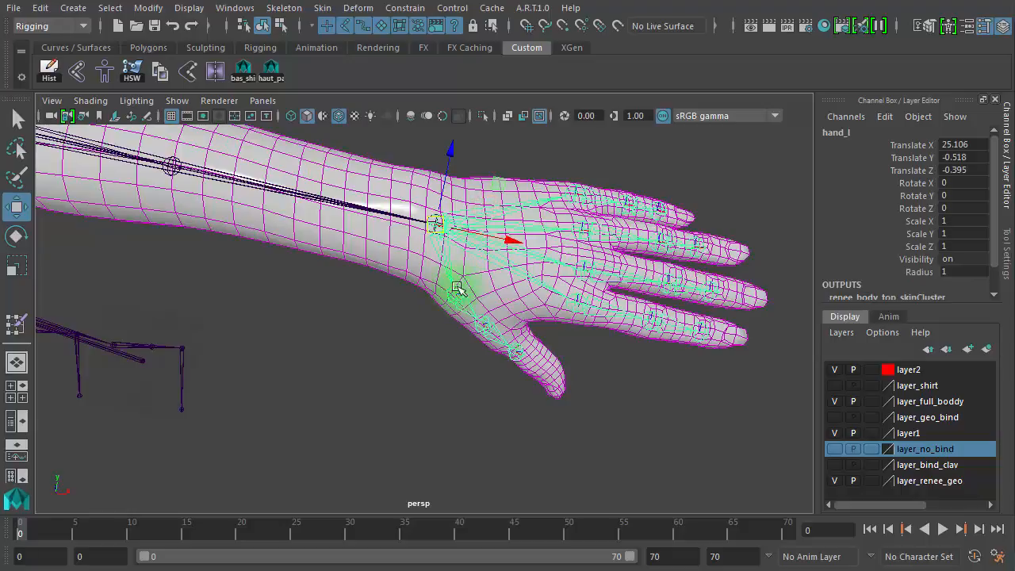
Switch the body mesh to face selection and select the complete ring of faces around the left wrist
scroll(611, 272, up, 6)
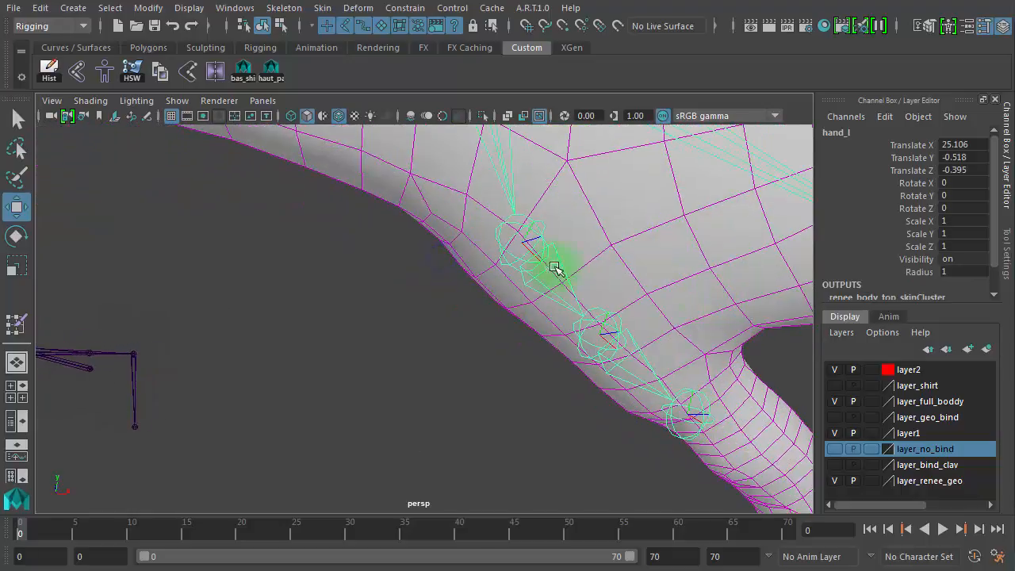
alt+middle_drag(555, 267, 503, 486)
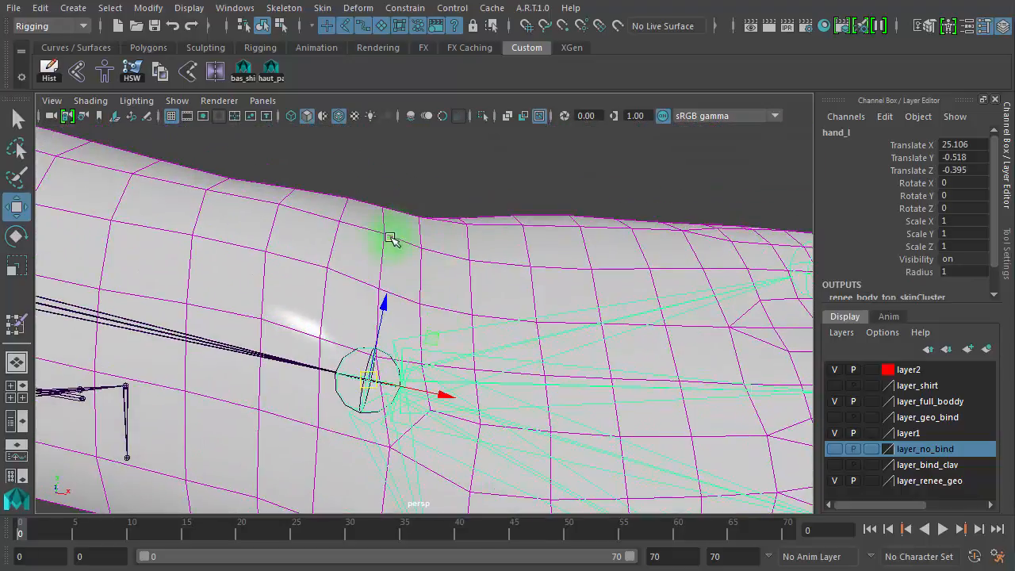
right_drag(366, 244, 362, 283)
click(356, 260)
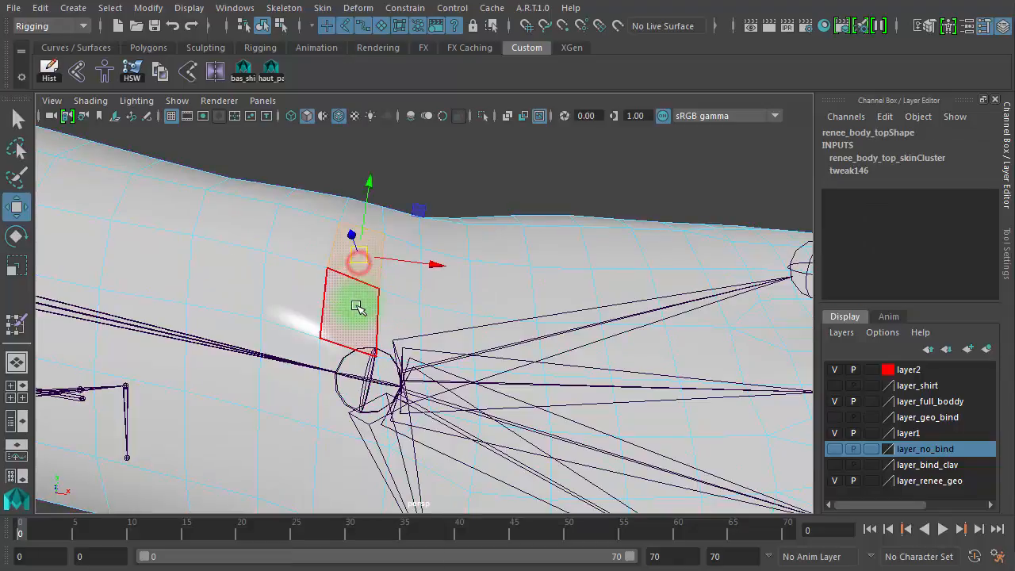
alt+drag(547, 312, 401, 208)
alt+right_drag(401, 208, 650, 238)
alt+drag(547, 119, 430, 347)
scroll(435, 347, up, 5)
alt+middle_drag(435, 346, 498, 294)
alt+drag(499, 294, 396, 261)
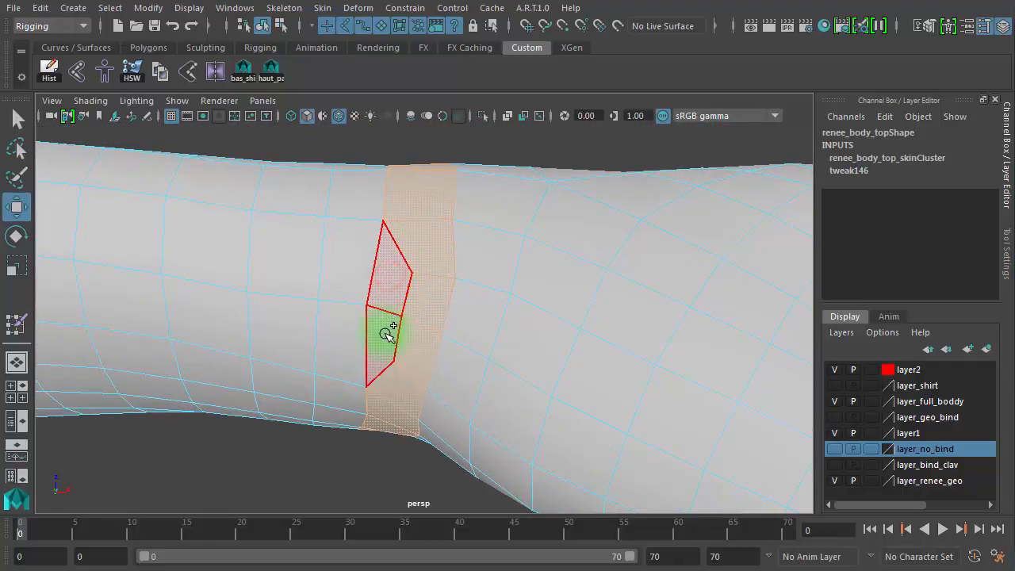
Switch to vertices, disable joint picking, and lasso every vertex of the left hand from the wrist to the fingertips
alt+right_drag(600, 298, 555, 294)
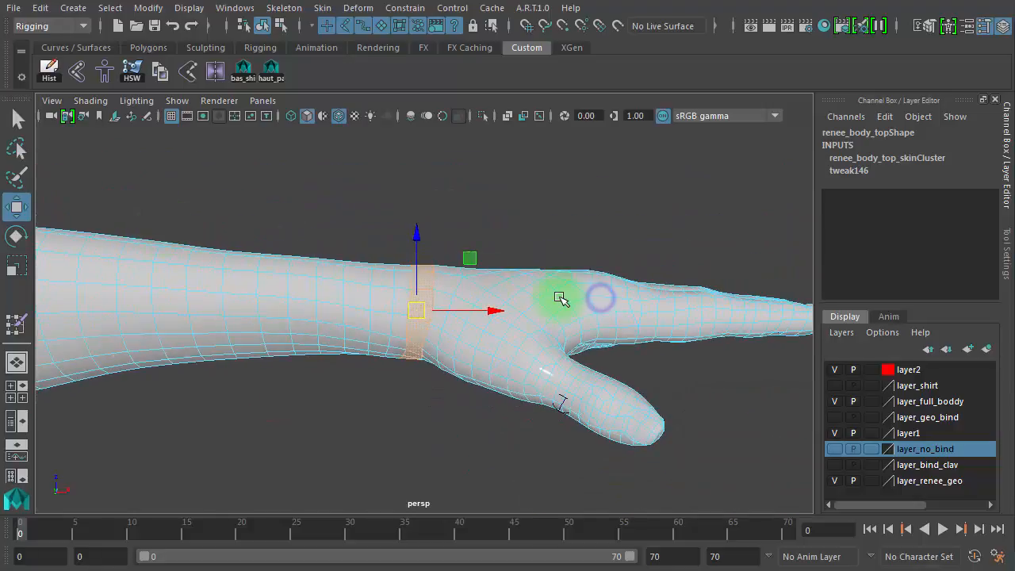
alt+middle_drag(516, 263, 511, 240)
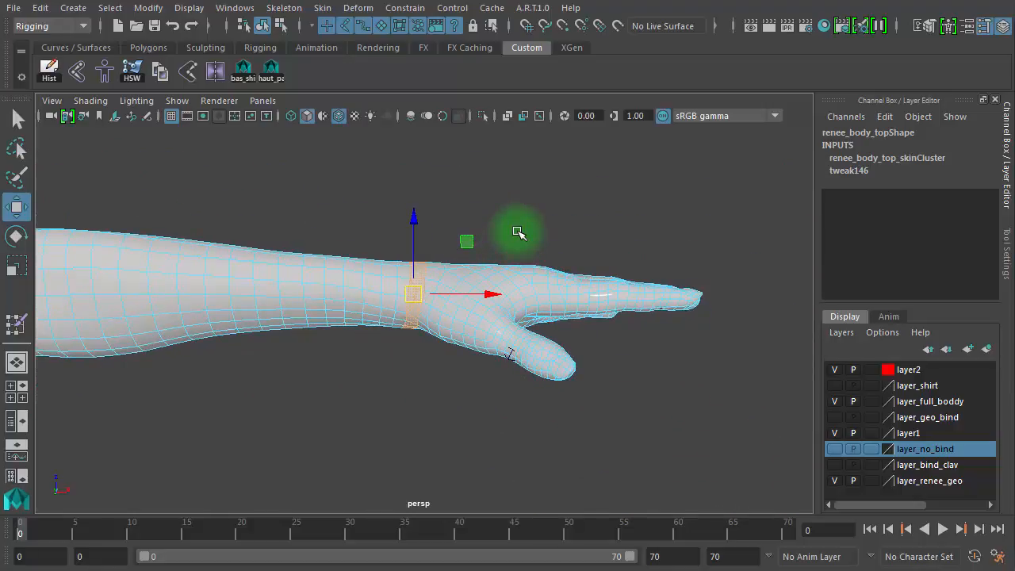
key(F9)
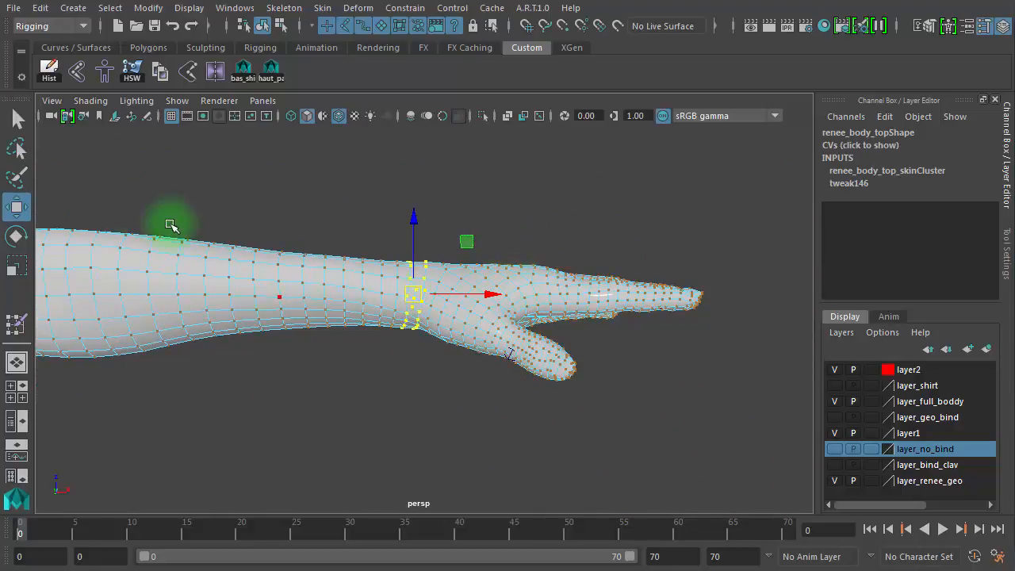
click(345, 25)
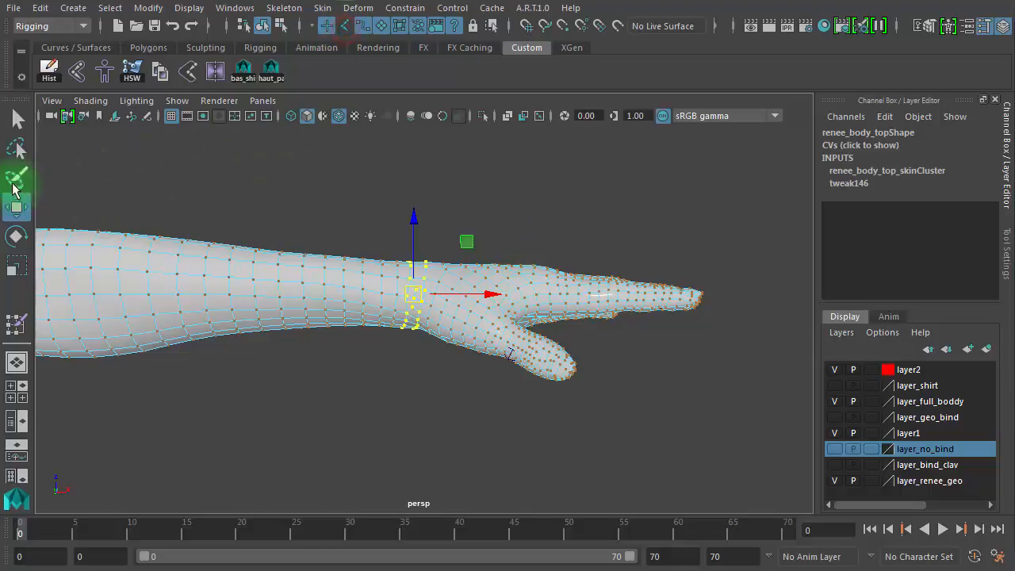
click(17, 149)
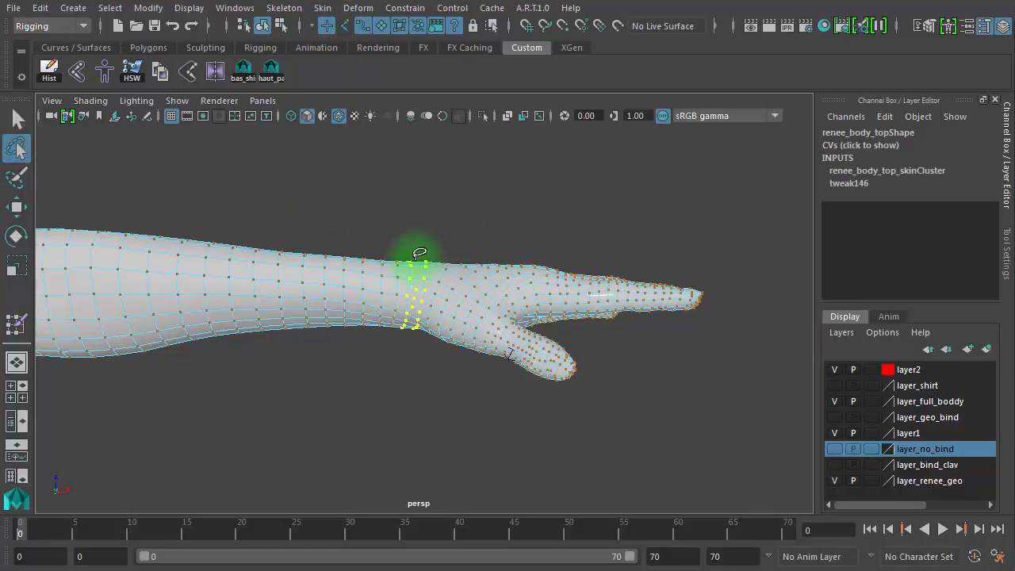
mouse_move(419, 253)
mouse_down()
mouse_move(584, 190)
mouse_move(754, 265)
mouse_move(598, 401)
mouse_move(438, 390)
mouse_move(414, 336)
mouse_up()
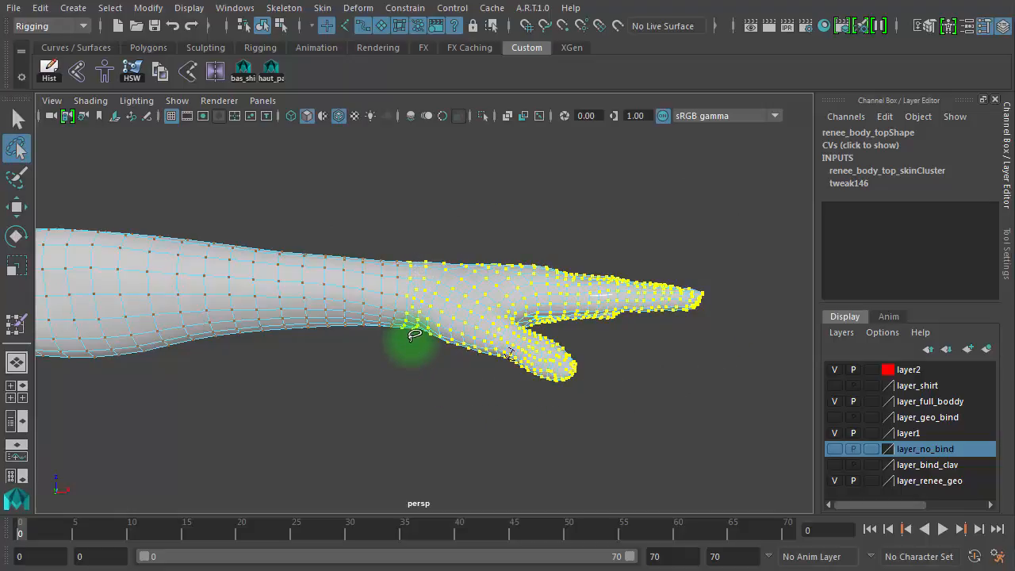
Unlock the hand_l influence in Paint Skin Weights and flood the selected hand vertices with Add at value 1
double_click(16, 323)
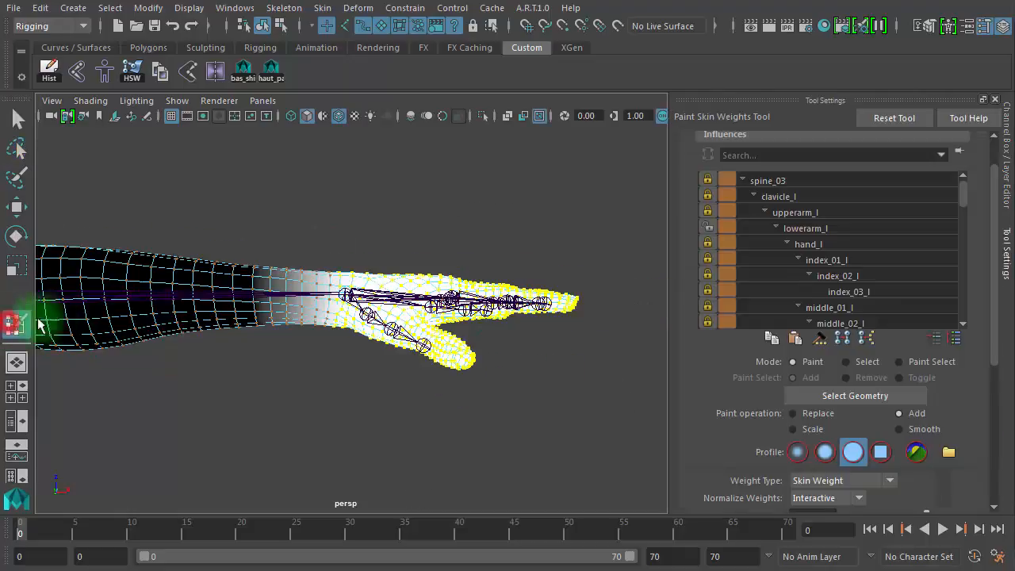
click(828, 241)
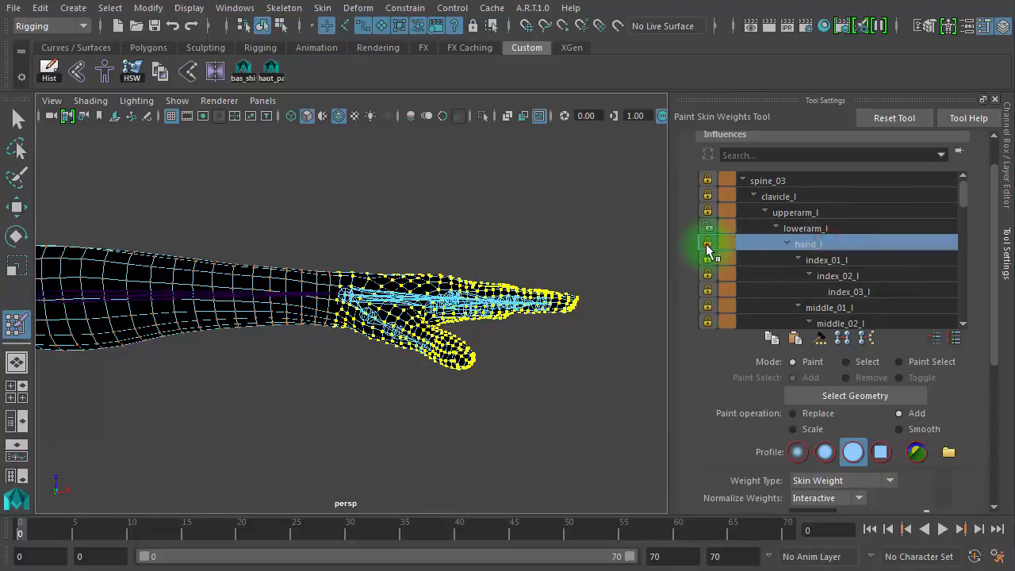
click(707, 242)
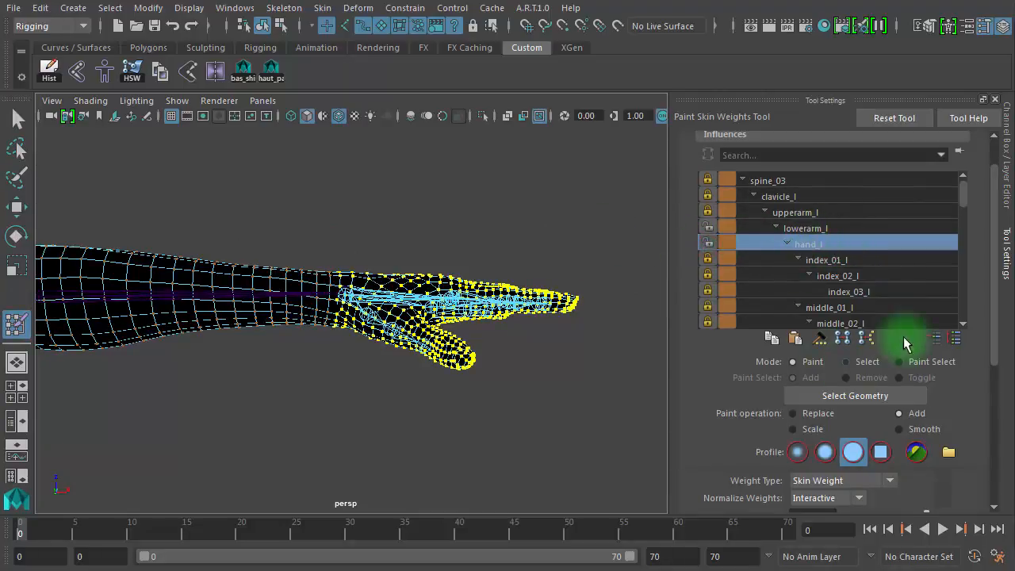
drag(996, 293, 991, 385)
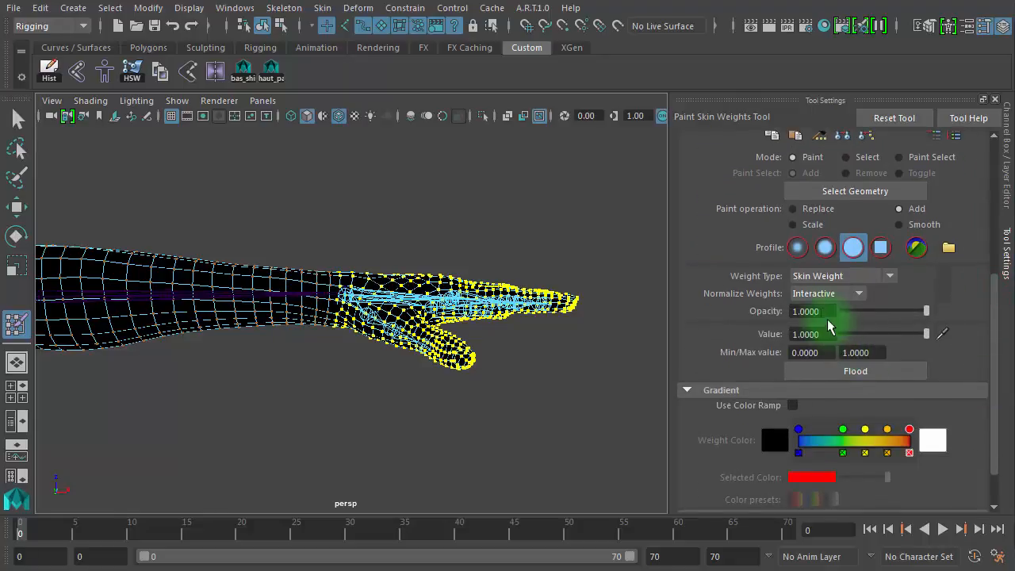
click(845, 371)
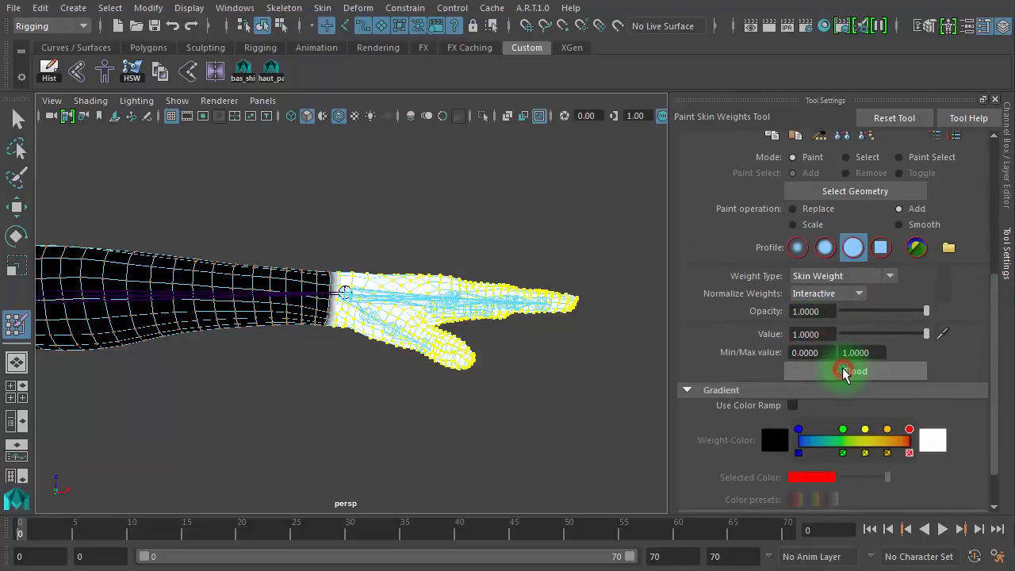
Exit weight painting, set the timeline to frame 10 to bend the wrist, and turn off the X-ray joint display
click(18, 123)
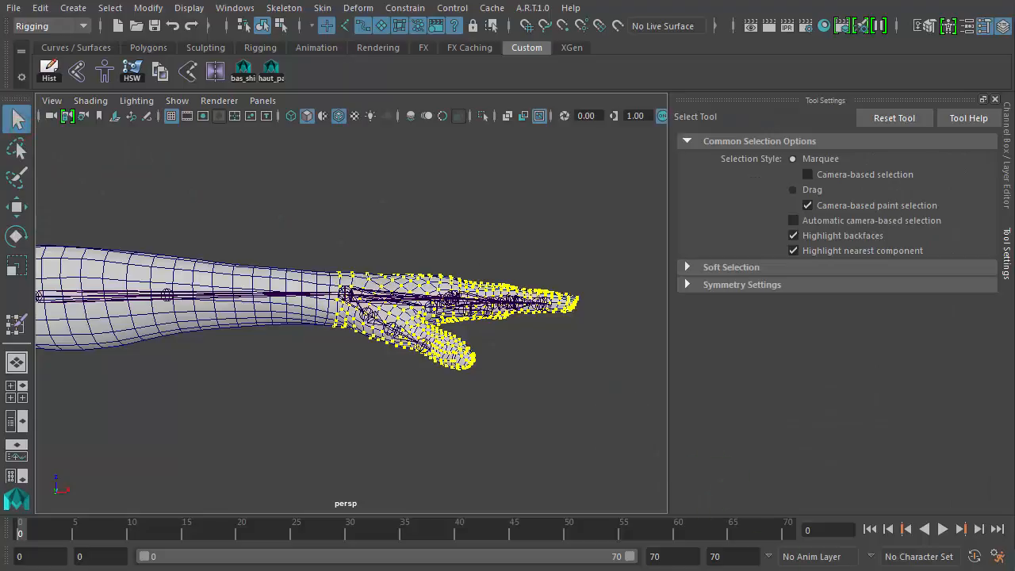
key(e)
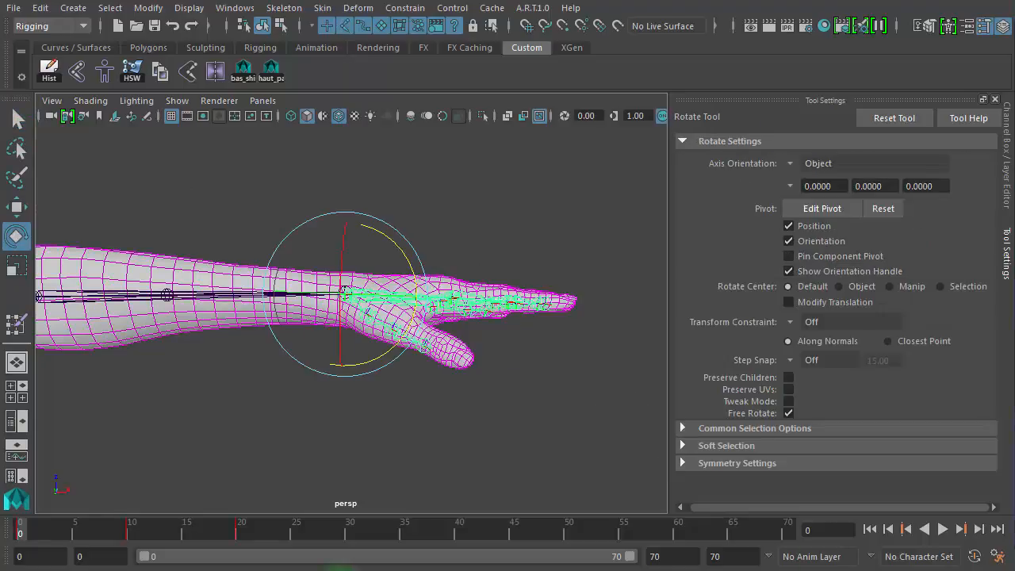
drag(19, 530, 136, 552)
click(550, 317)
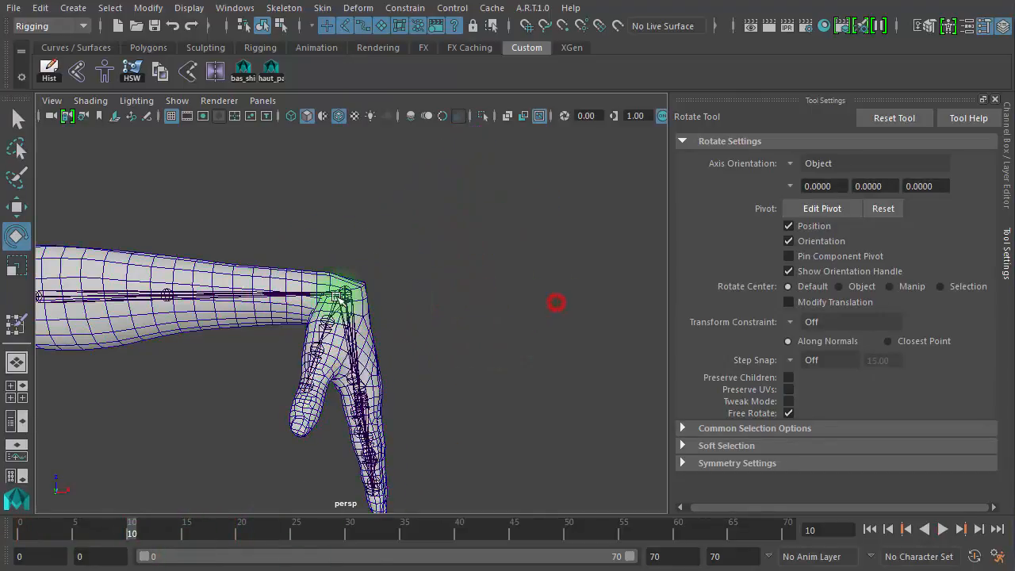
scroll(443, 302, up, 5)
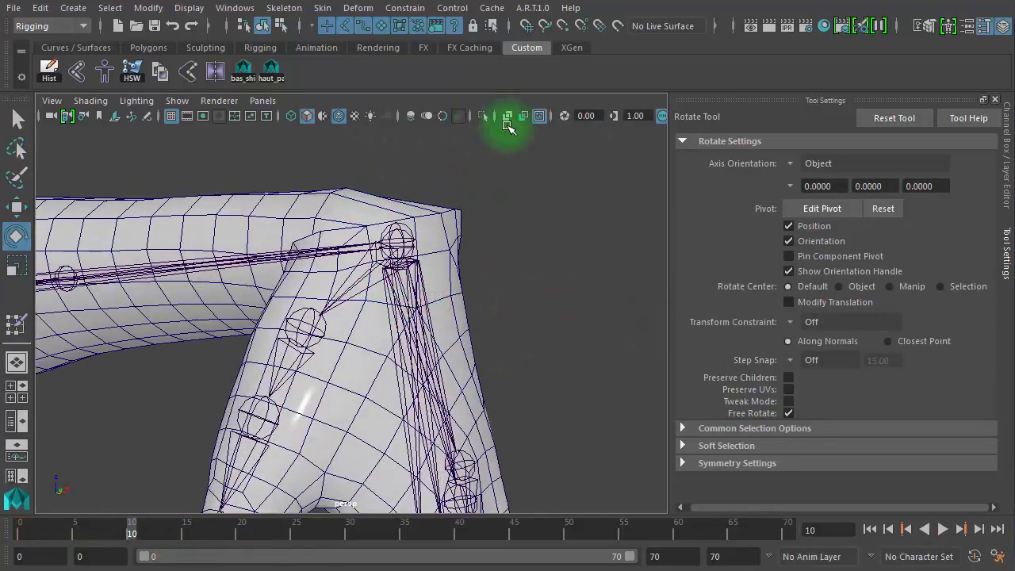
click(541, 116)
scroll(356, 340, down, 4)
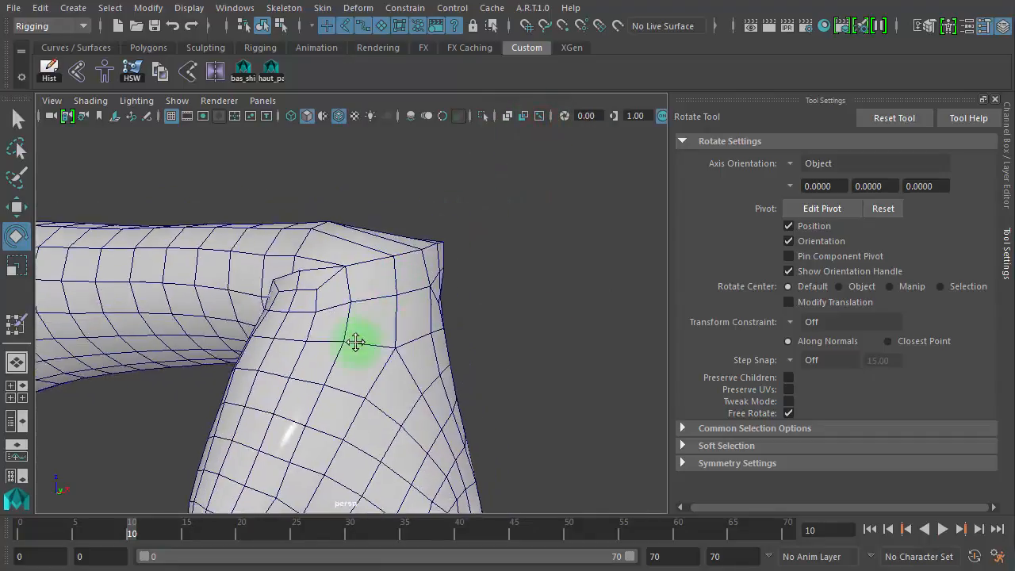
Select an edge loop at the sharp bend of the wrist and apply Hammer Skin Weights to it
mouse_move(345, 333)
right_down()
mouse_move(369, 287)
mouse_move(345, 305)
mouse_move(344, 333)
right_up()
right_drag(402, 275, 371, 289)
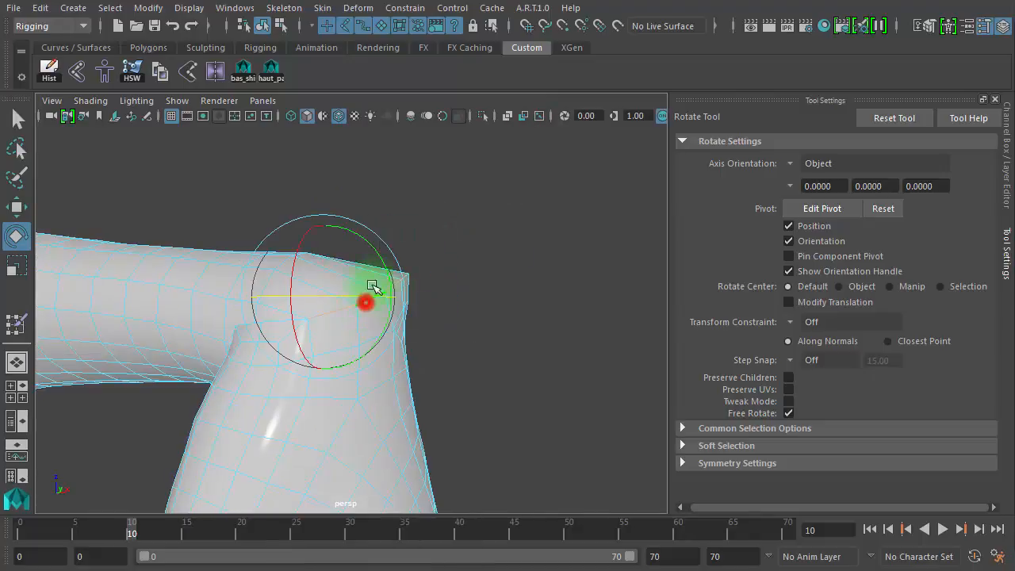
click(137, 72)
alt+drag(474, 249, 503, 274)
alt+drag(547, 239, 349, 259)
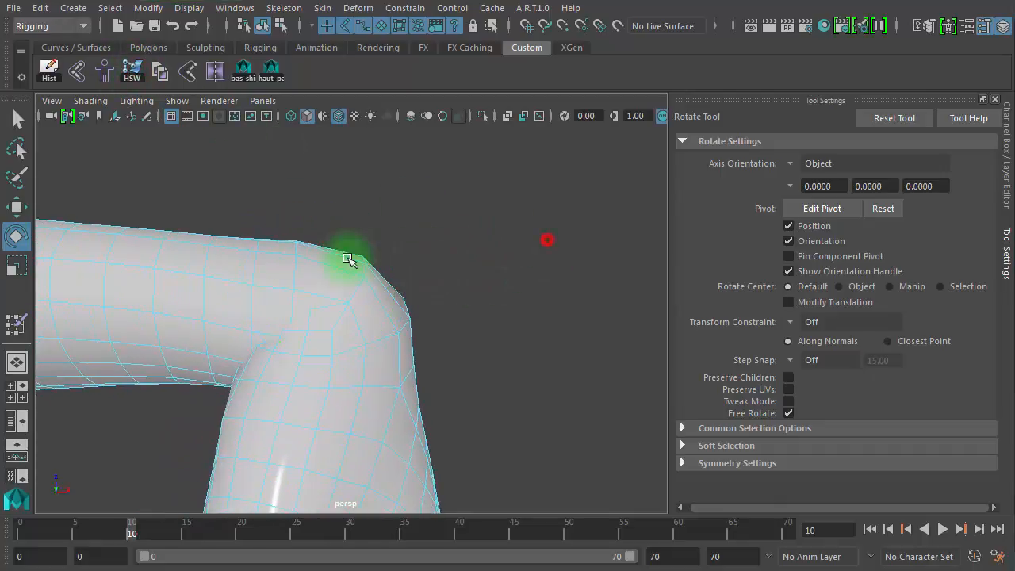
Smooth the neighbouring edge loops on both sides of the wrist bend one after another with Hammer Skin Weights
click(296, 272)
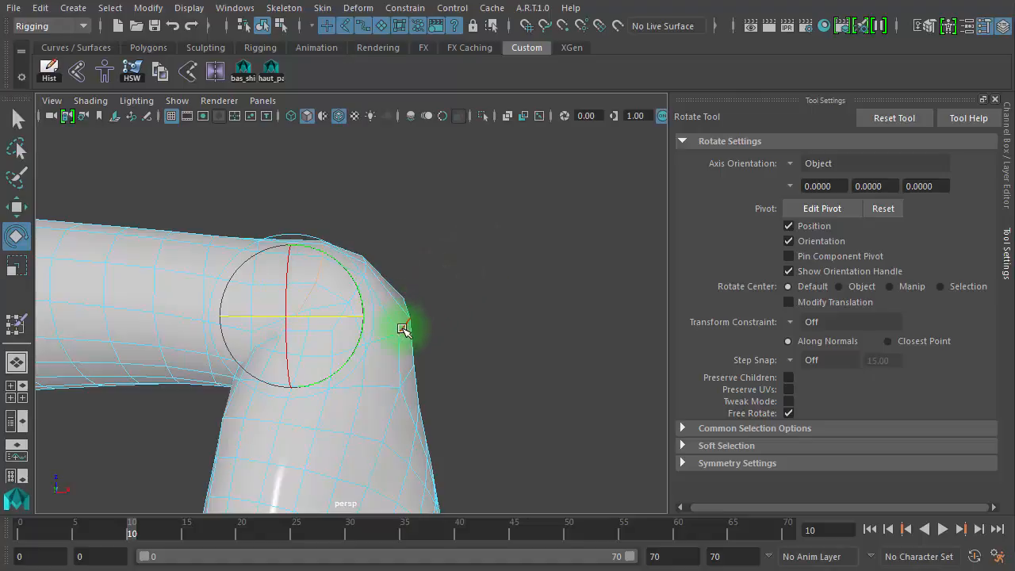
click(402, 328)
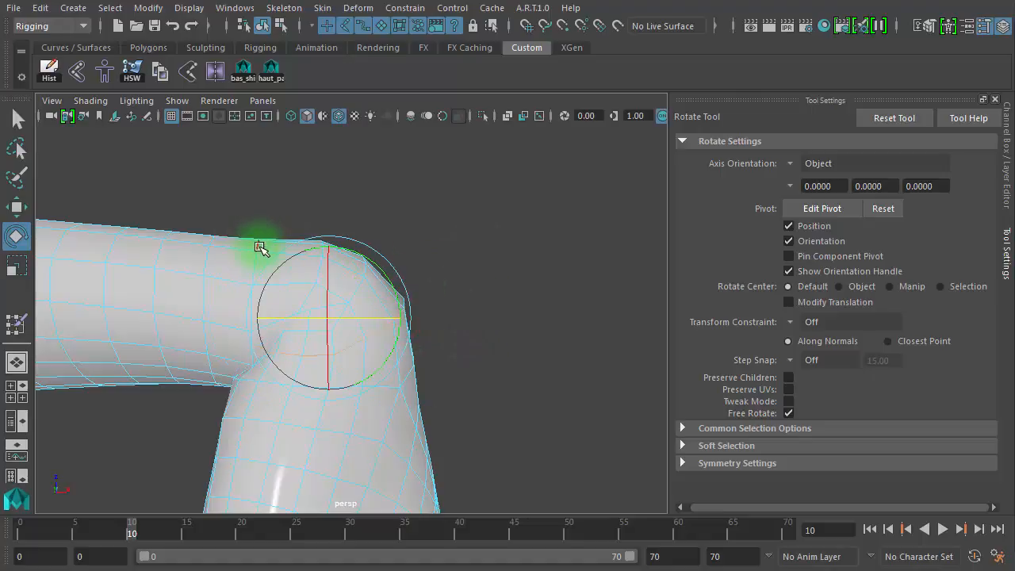
click(254, 243)
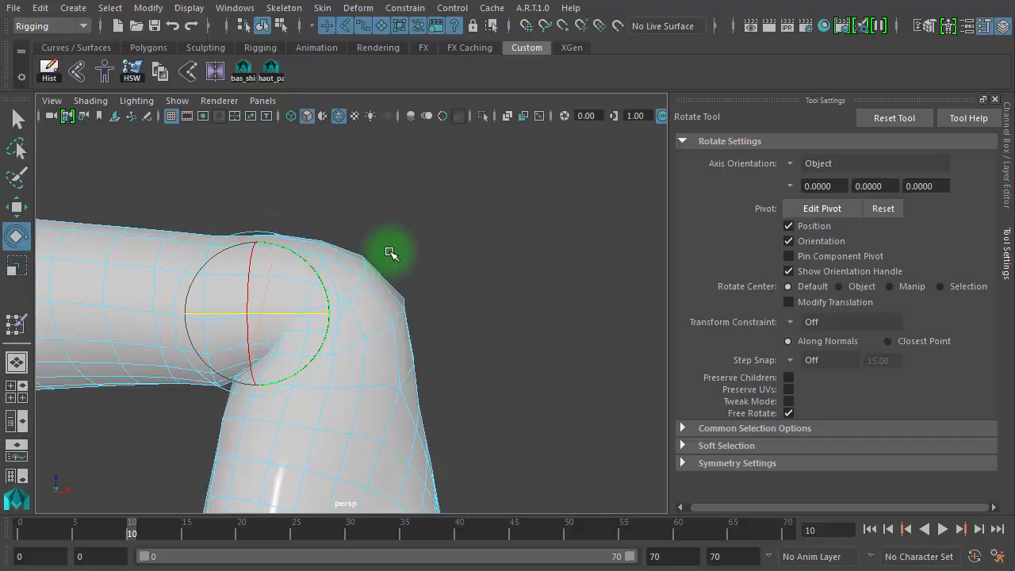
Set the timeline to frame 9 and apply Hammer Skin Weights to the edge loops on the forearm side of the wrist bend
drag(372, 332, 564, 340)
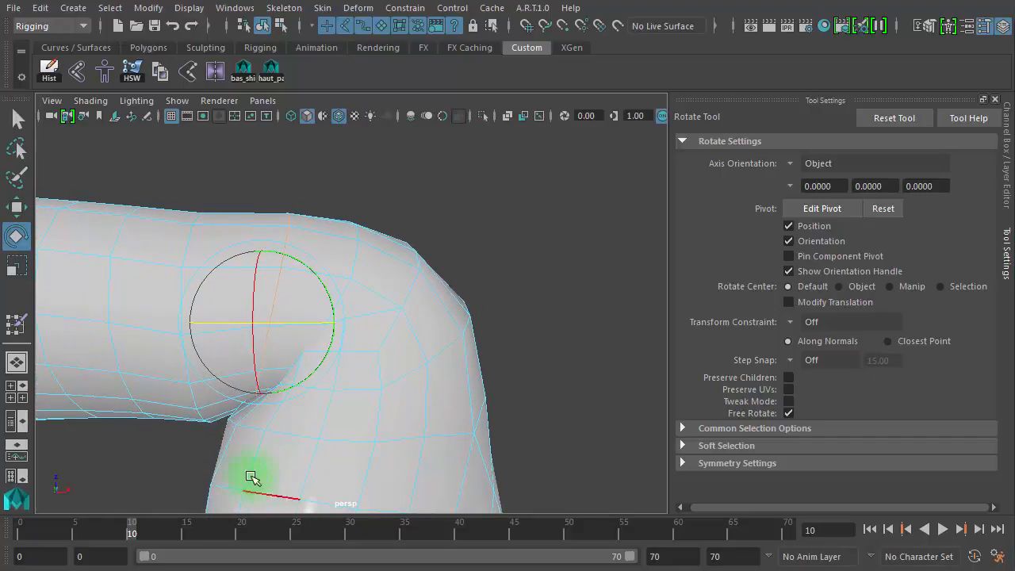
drag(141, 525, 113, 523)
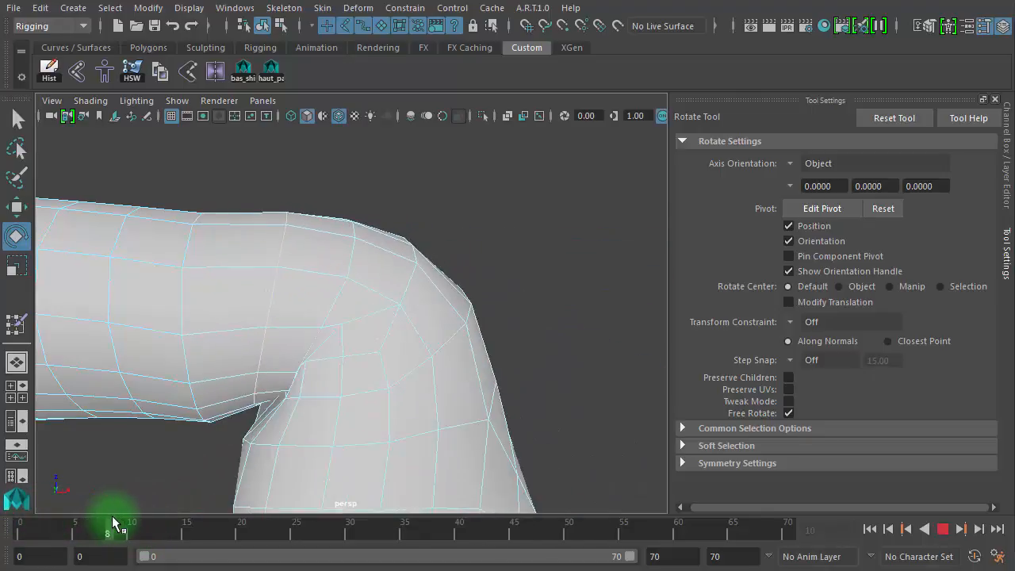
click(198, 272)
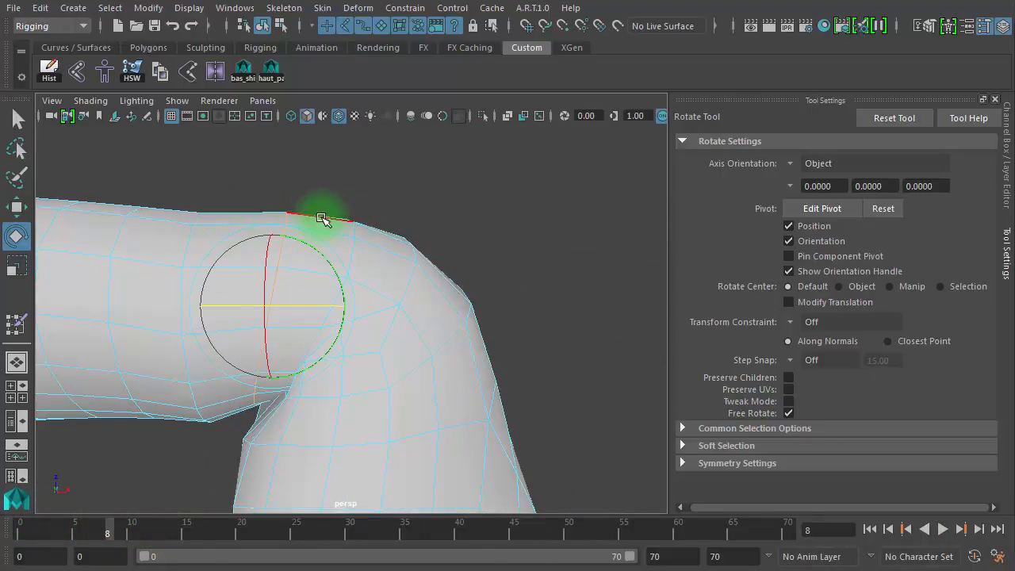
key(period)
mouse_move(374, 214)
mouse_down()
mouse_move(159, 419)
mouse_move(118, 509)
mouse_move(133, 533)
mouse_move(68, 525)
mouse_move(119, 533)
mouse_up()
drag(340, 340, 511, 259)
click(339, 258)
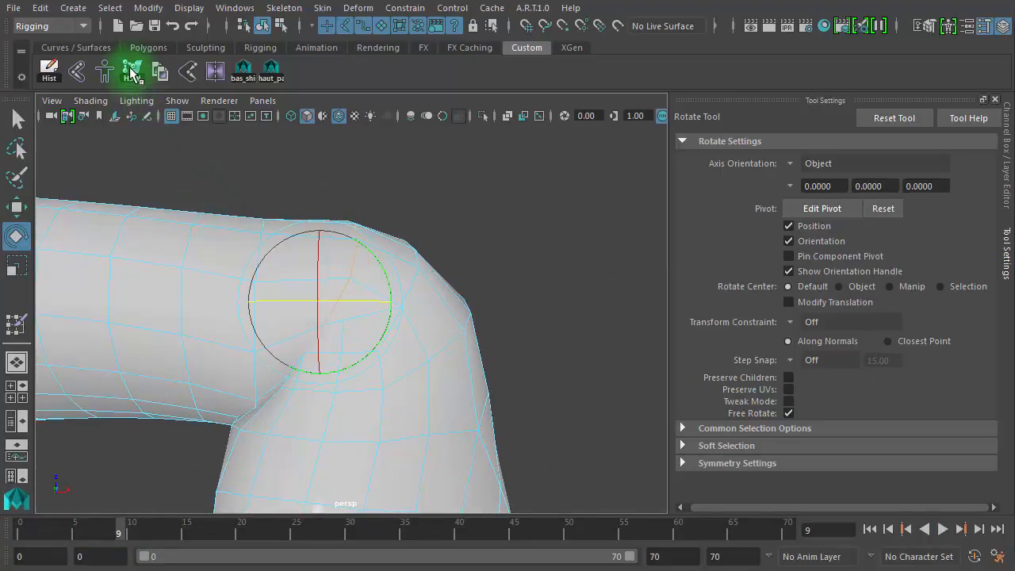
Apply Hammer Skin Weights to two more edge loops, one after the other, around the outer side of the bent wrist
alt+drag(503, 260, 452, 149)
alt+drag(623, 229, 642, 286)
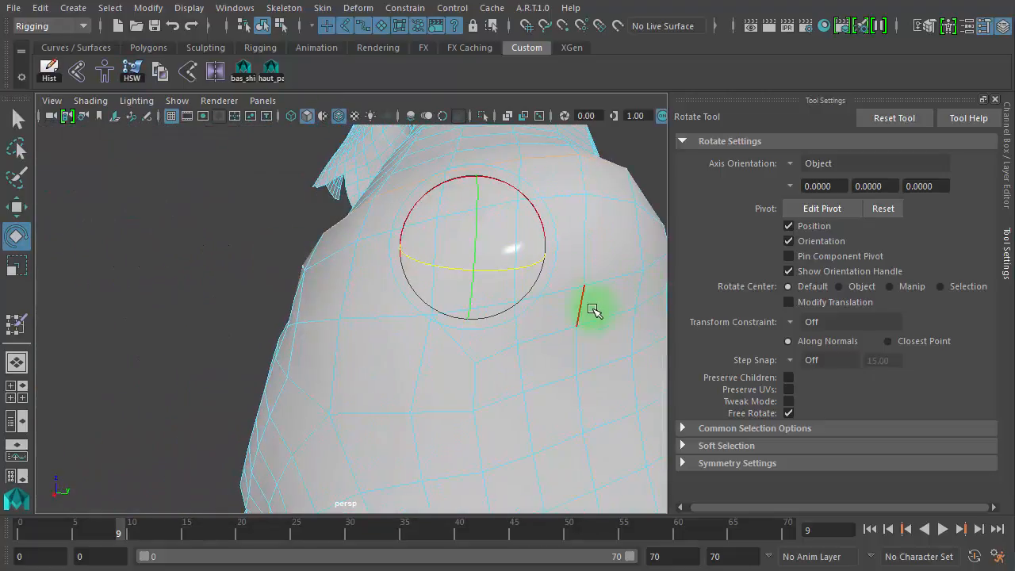
alt+drag(547, 330, 508, 332)
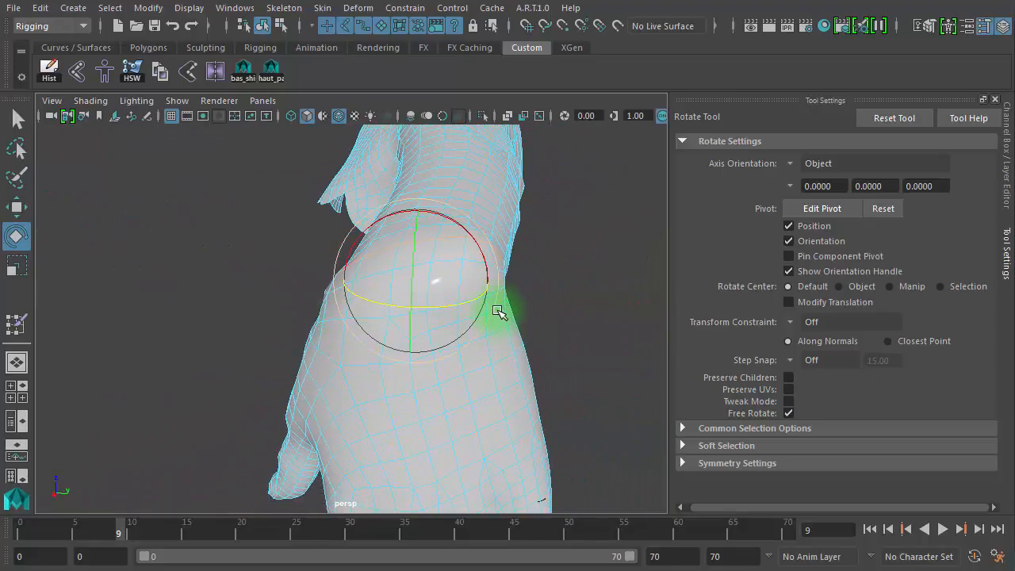
click(563, 315)
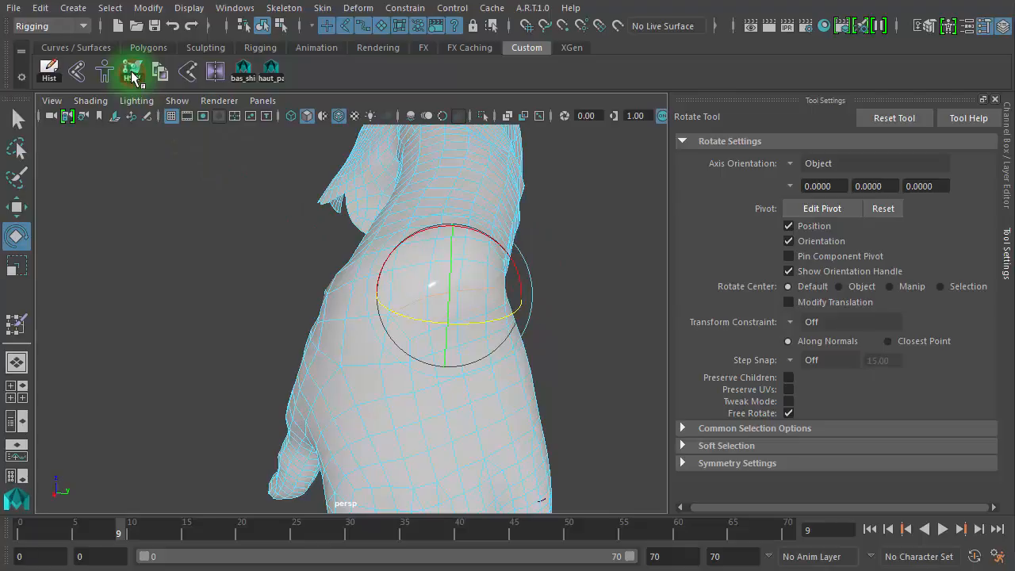
alt+drag(600, 334, 638, 335)
click(494, 329)
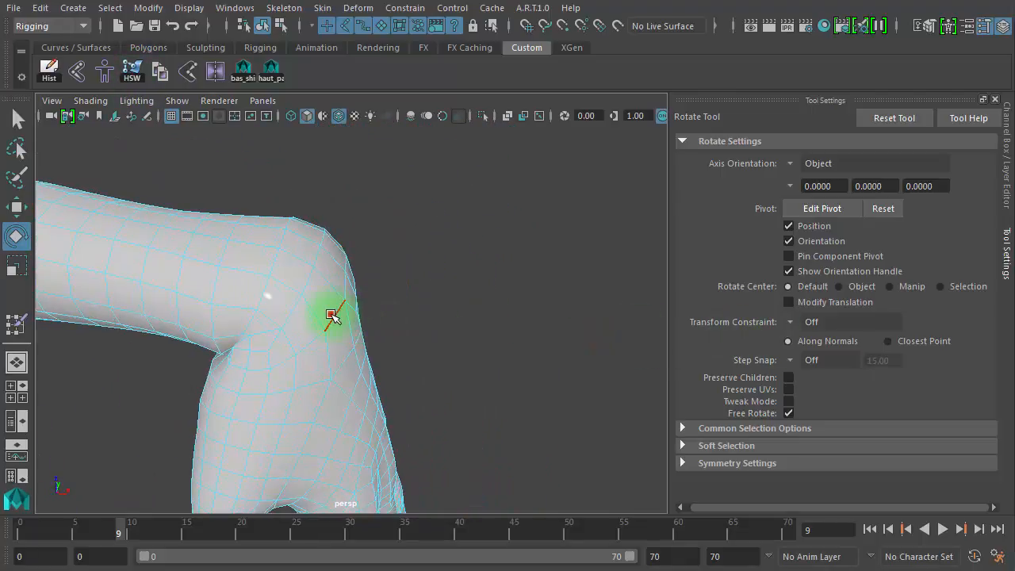
click(332, 315)
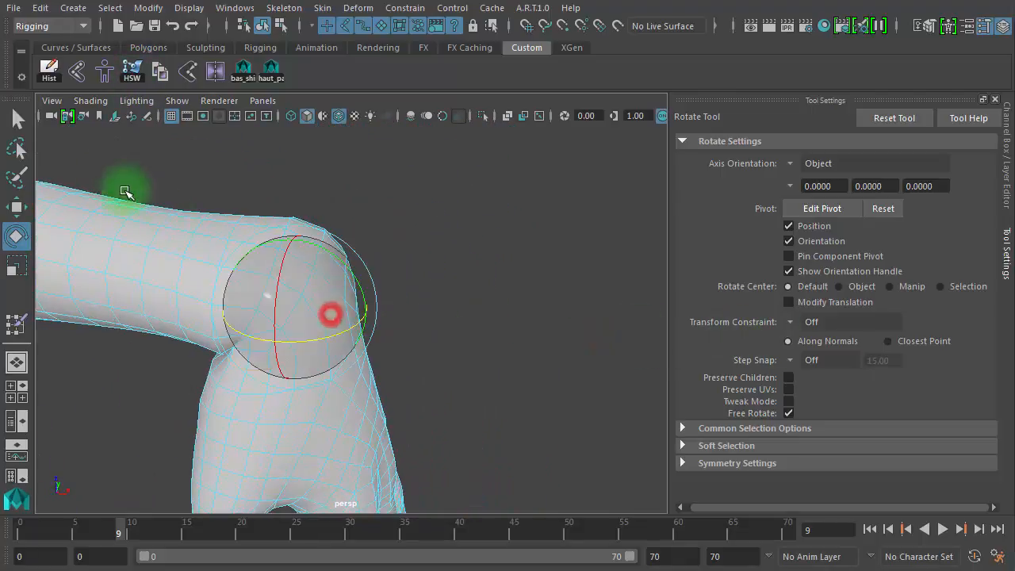
click(131, 75)
Select the edge loop just below the wrist bend on the back of the hand and apply Hammer Skin Weights to it
alt+drag(169, 149, 547, 290)
click(551, 292)
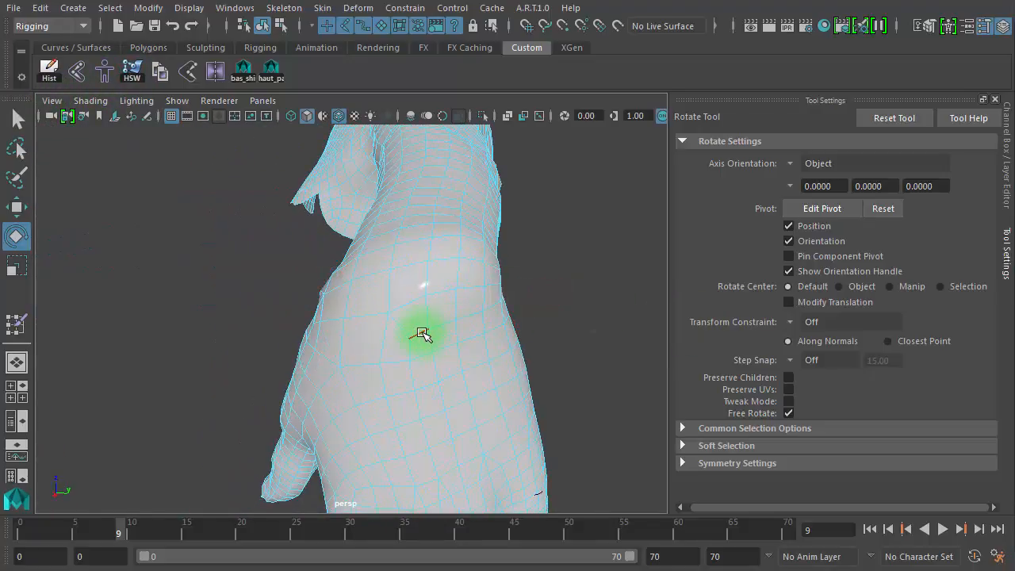
click(422, 333)
alt+drag(584, 266, 525, 244)
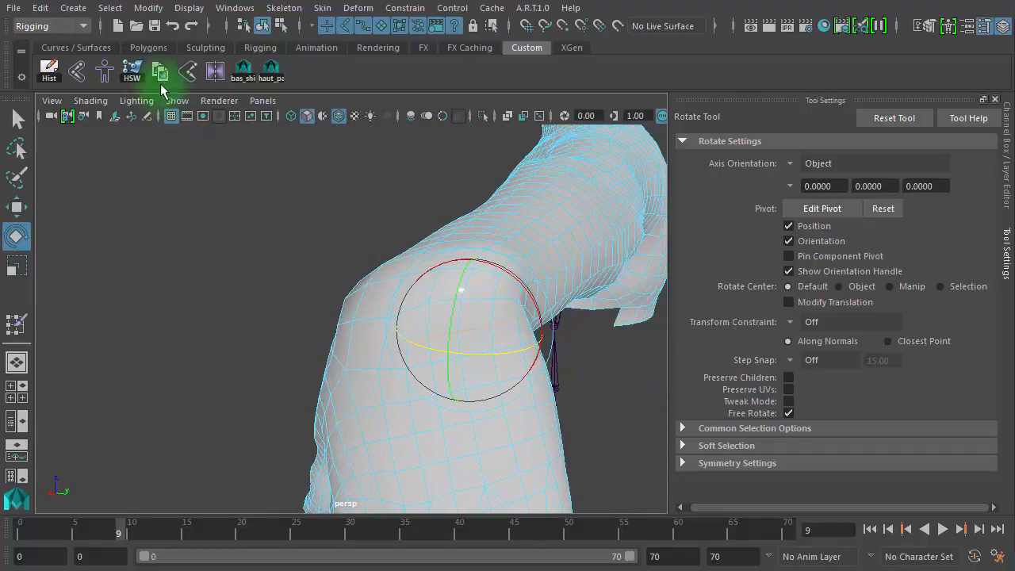
click(132, 74)
Examine the wrist deformation at frame 6 from close up, with the vertex ring on the forearm side of the bend selected
alt+drag(379, 253, 460, 327)
click(412, 334)
drag(171, 509, 87, 524)
alt+drag(301, 357, 276, 272)
alt+middle_drag(277, 272, 539, 256)
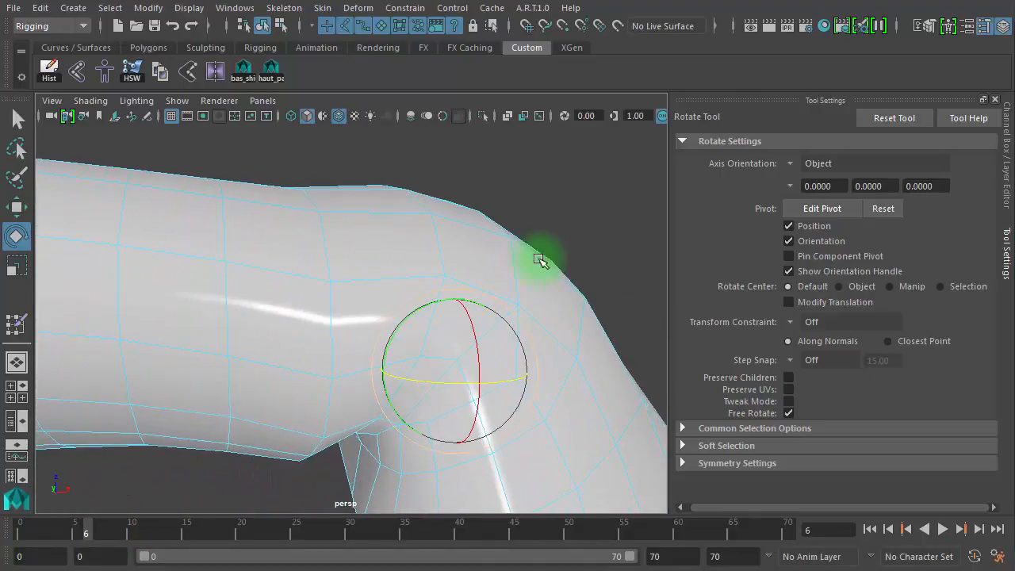
alt+drag(404, 235, 565, 349)
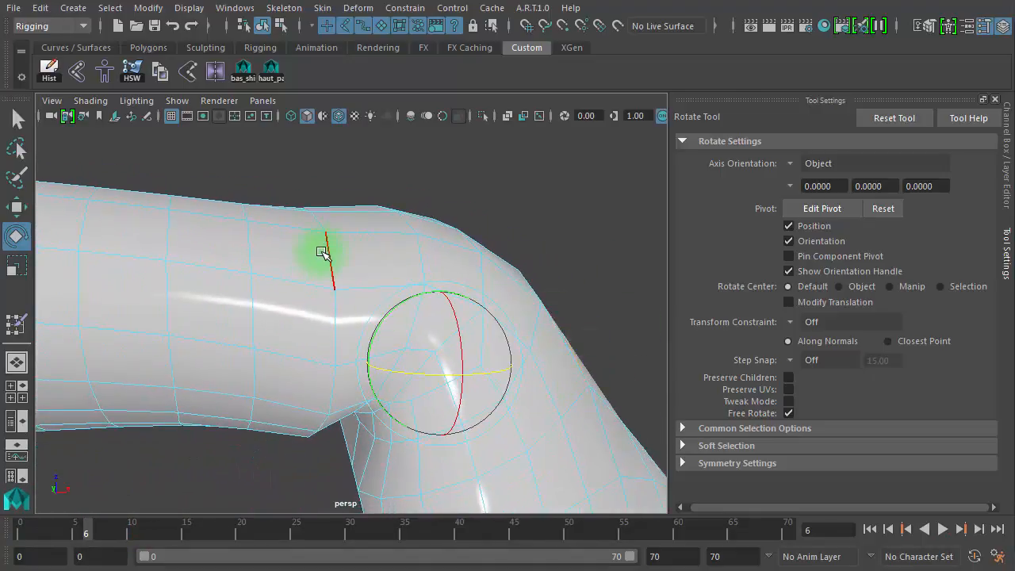
alt+drag(323, 275, 486, 321)
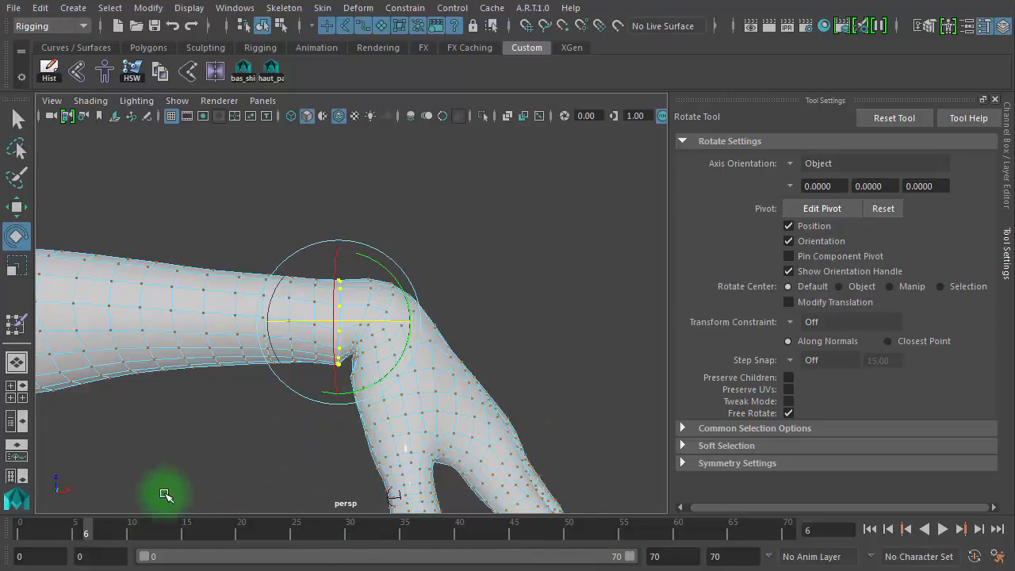
drag(123, 527, 87, 536)
alt+right_drag(327, 408, 765, 422)
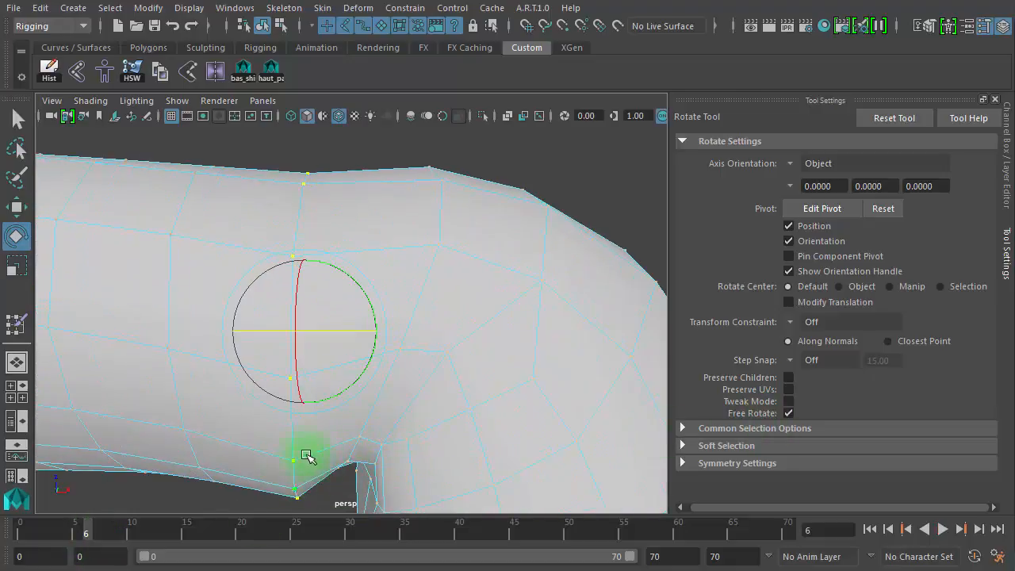
alt+right_drag(499, 408, 262, 401)
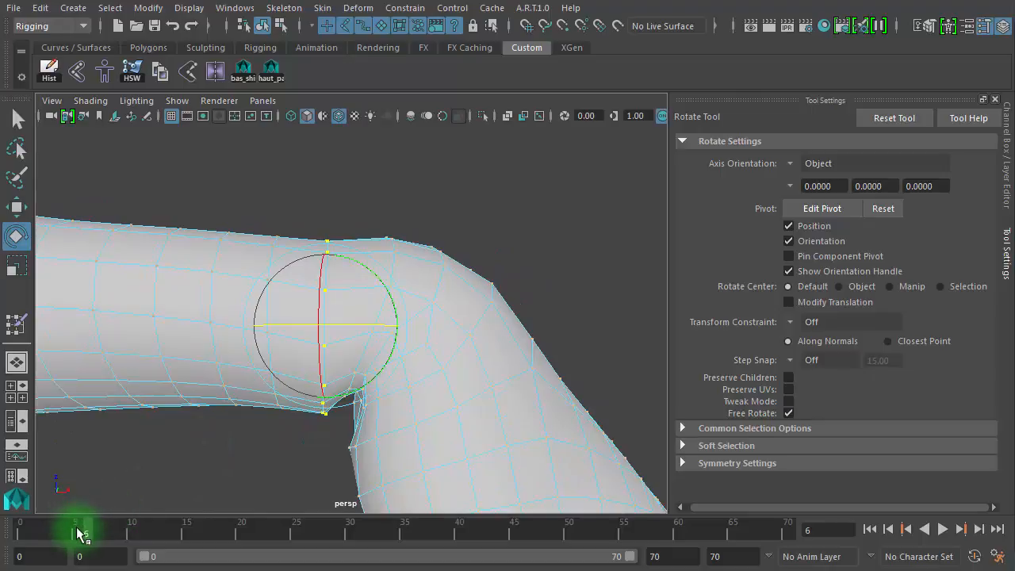
Set the timeline to frame 19 to bend the wrist upward and clear the vertex selection
drag(77, 532, 229, 536)
click(328, 255)
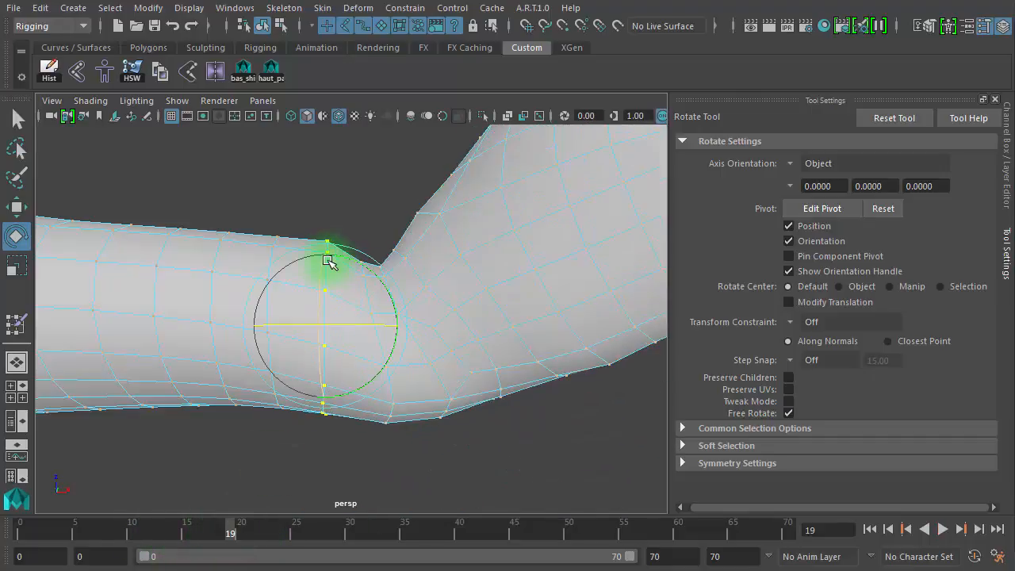
click(366, 175)
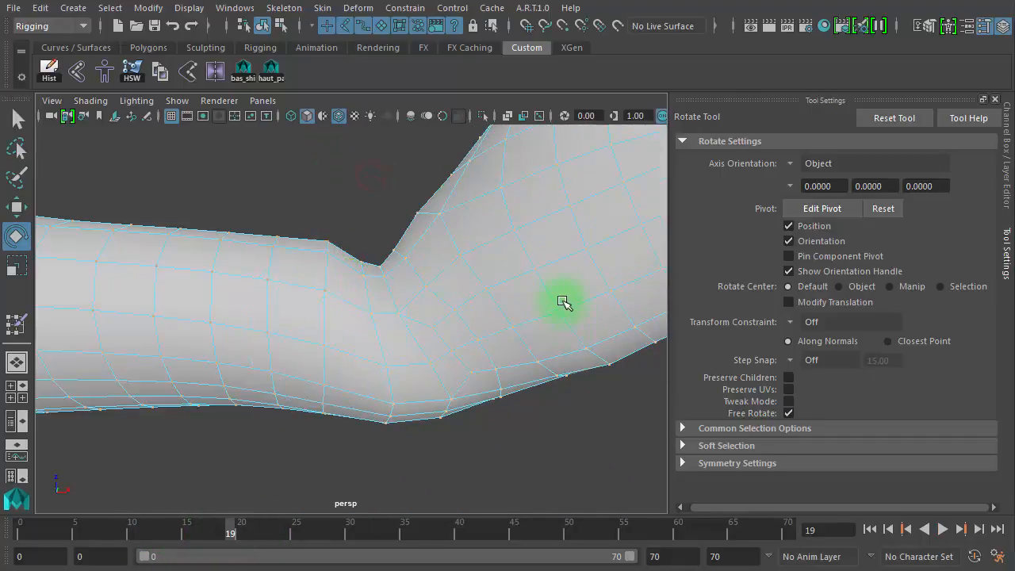
Make joints unselectable in the viewport and select the mesh vertices in the crease on top of the upward-bent wrist
alt+right_drag(418, 292, 439, 287)
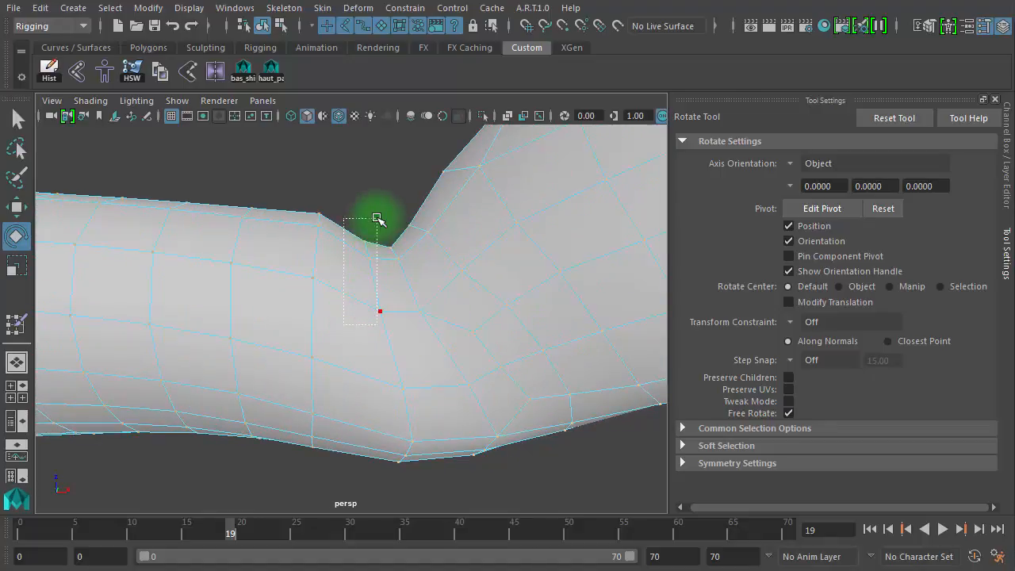
drag(385, 210, 388, 223)
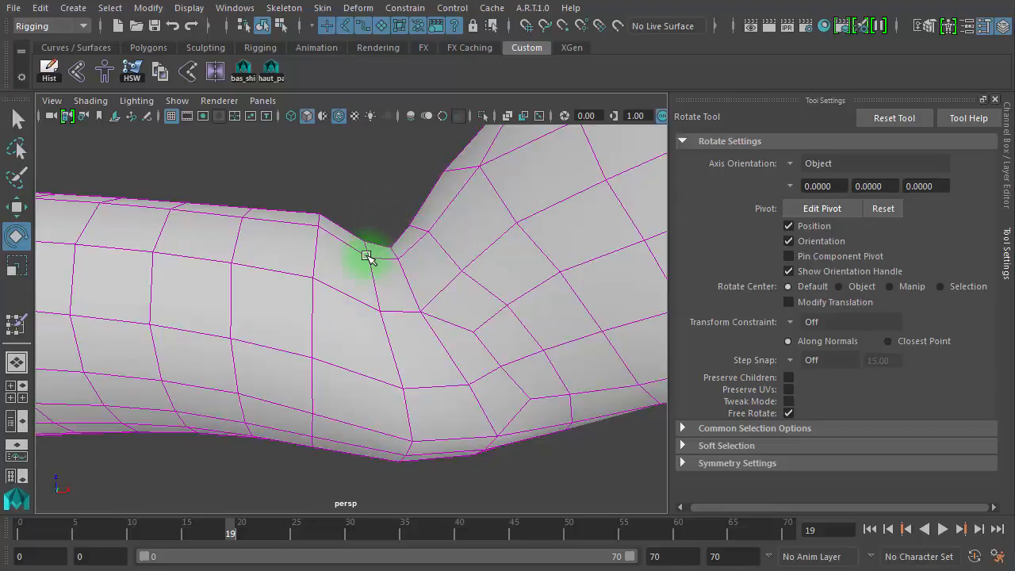
click(366, 256)
click(348, 26)
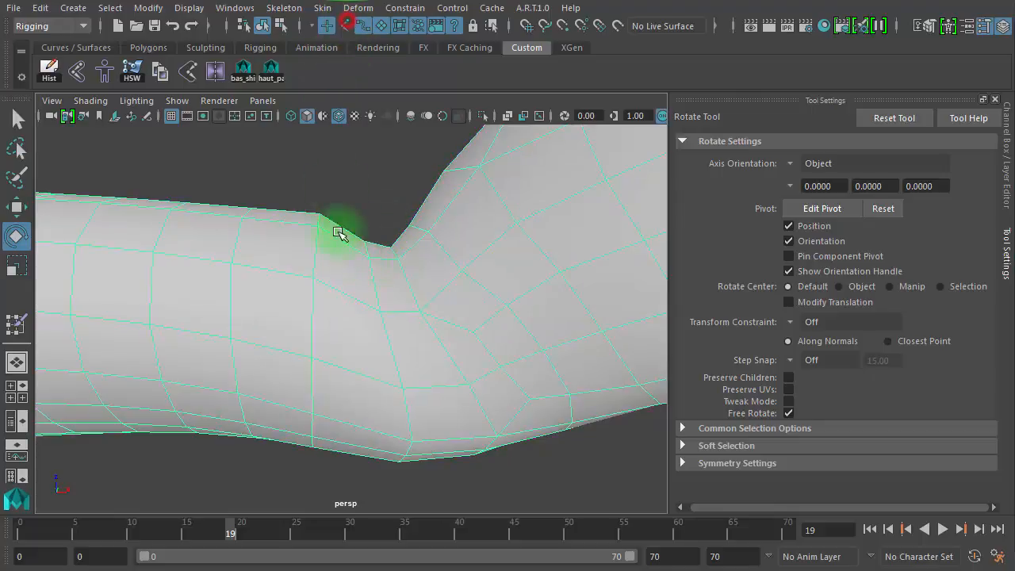
right_drag(346, 286, 267, 285)
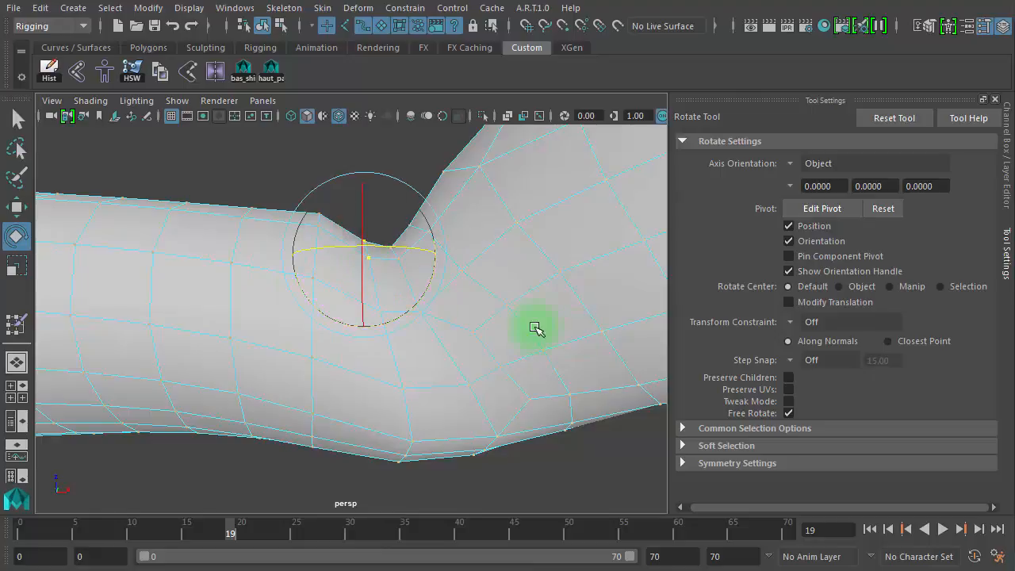
key(space)
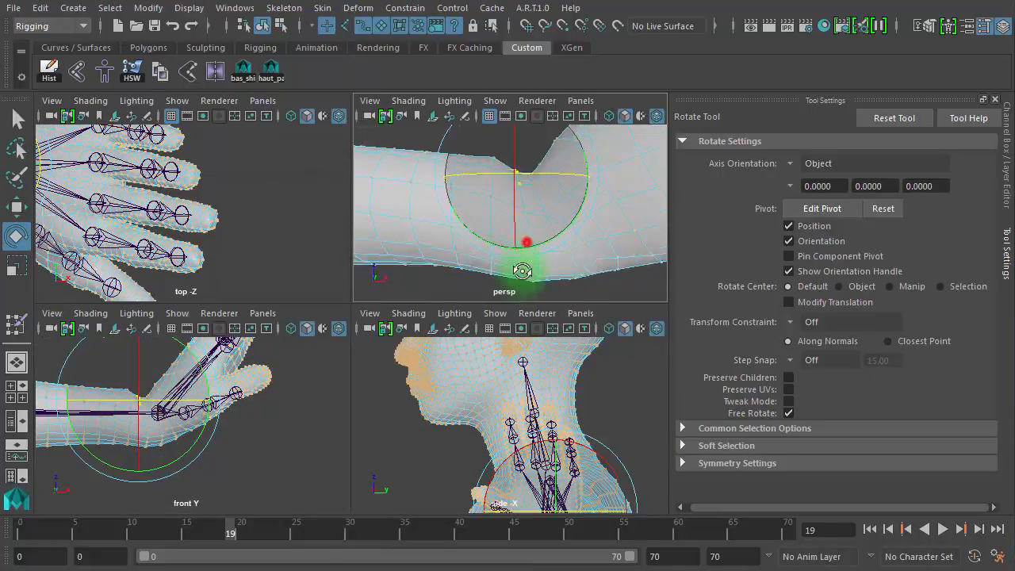
click(526, 242)
key(space)
alt+drag(516, 272, 467, 360)
alt+middle_drag(467, 360, 458, 404)
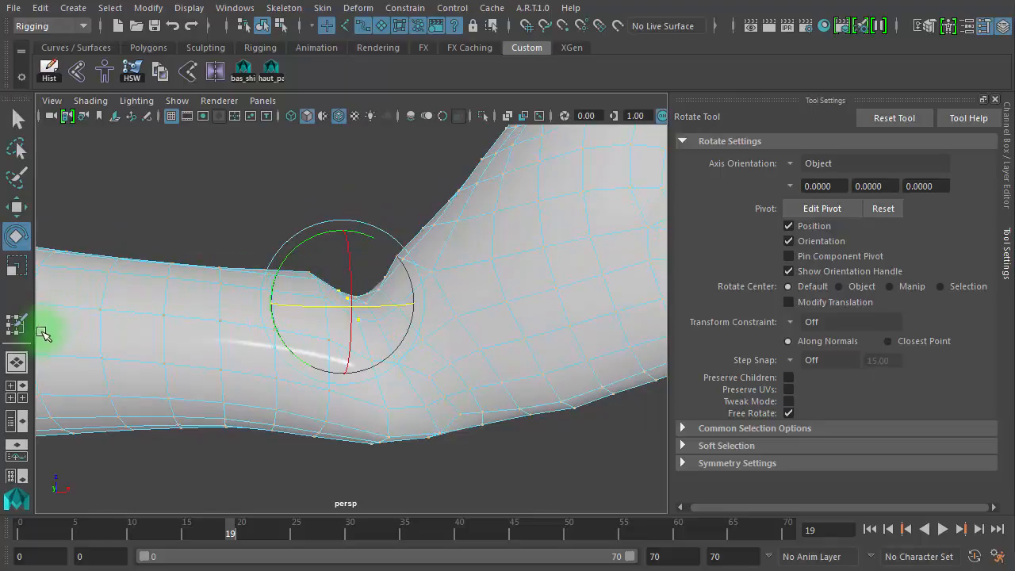
Start Paint Skin Weights, collapse the hand_l branch and choose the lowerarm_twist_01_l influence
click(18, 325)
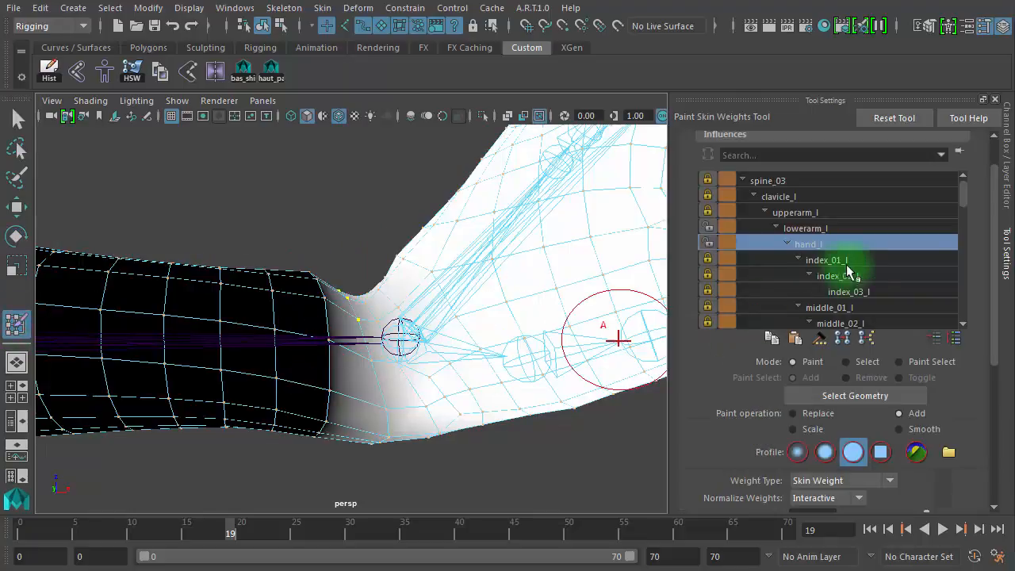
click(782, 241)
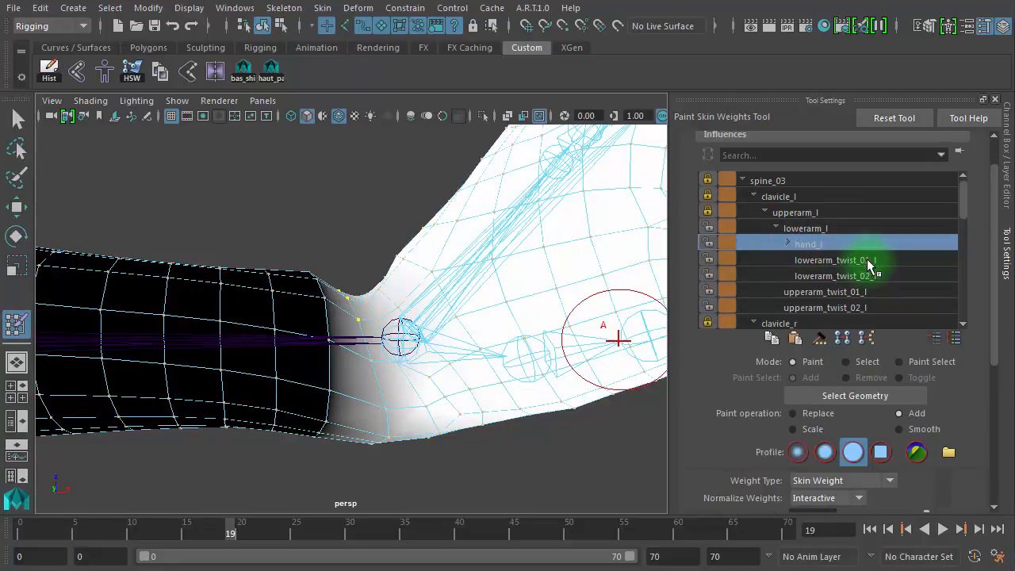
click(869, 262)
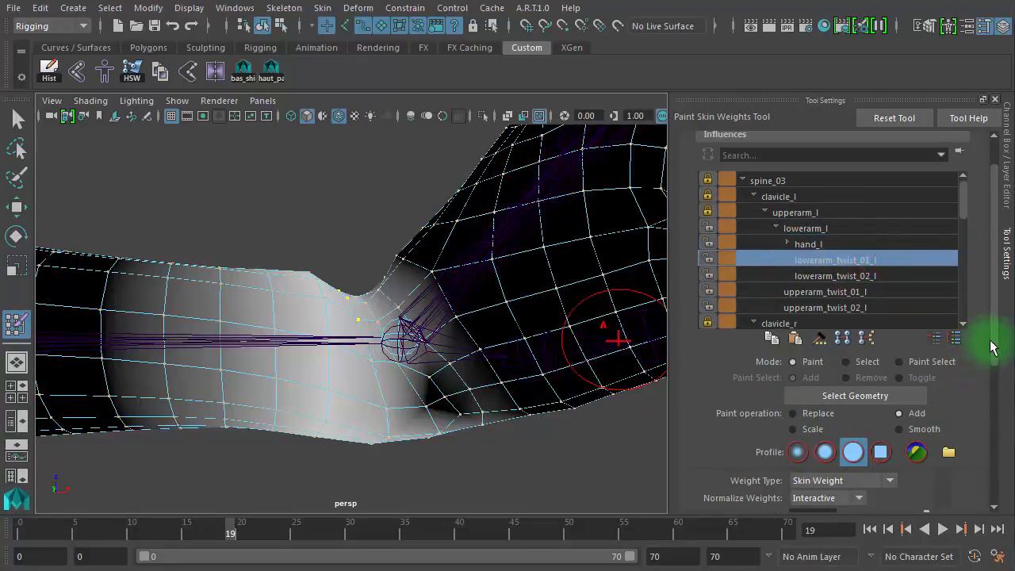
Set the opacity and value to 0.1 and repeatedly flood the selected crease vertices with the Add operation
scroll(993, 347, down, 5)
click(828, 361)
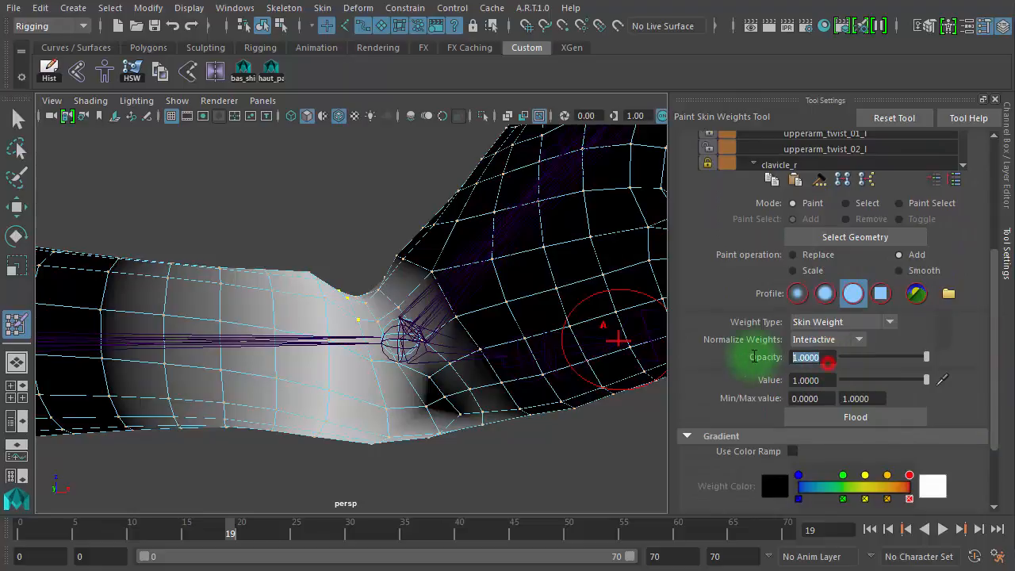
text(.1)
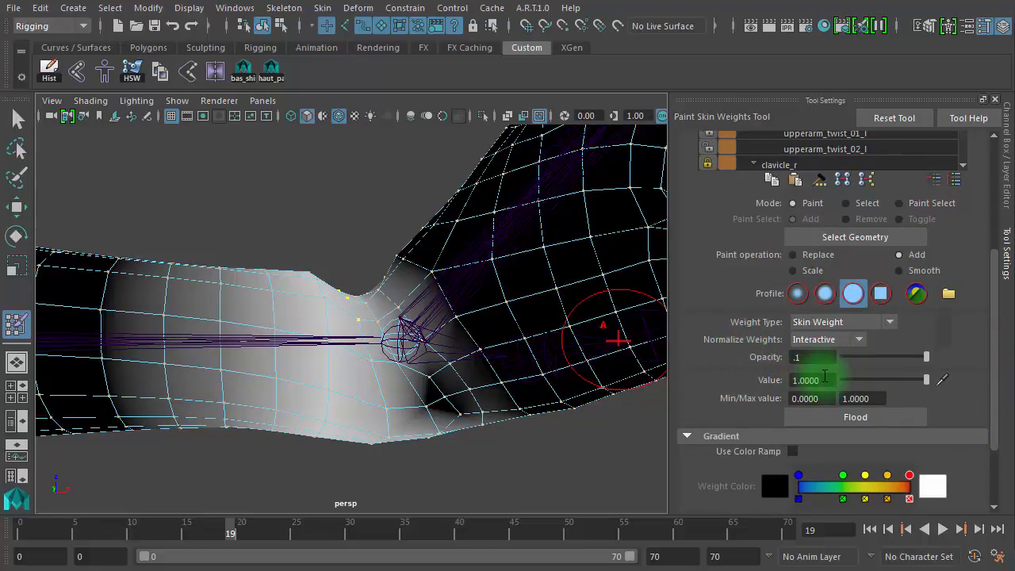
key(Tab)
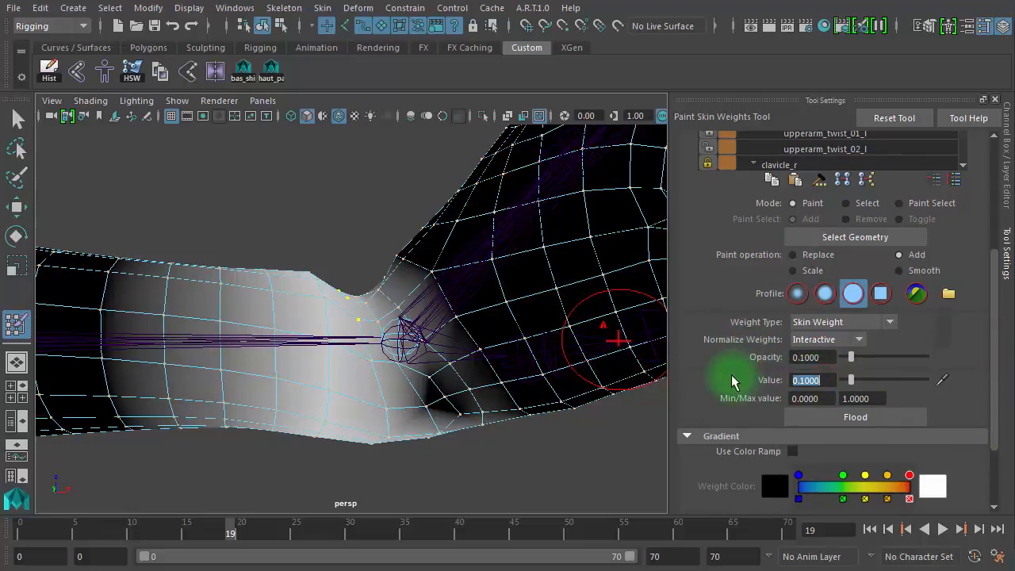
click(866, 417)
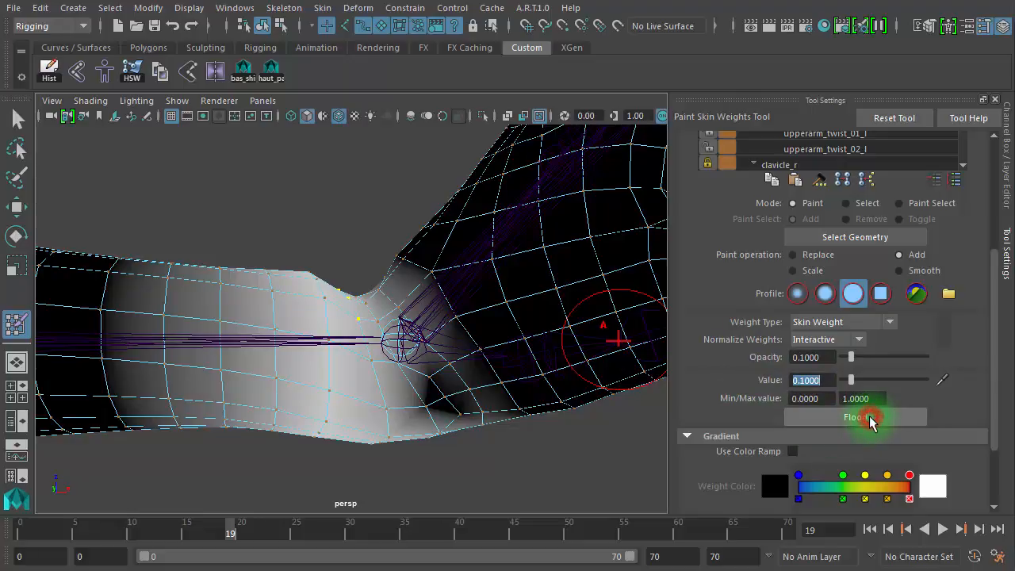
click(869, 417)
click(868, 417)
click(869, 419)
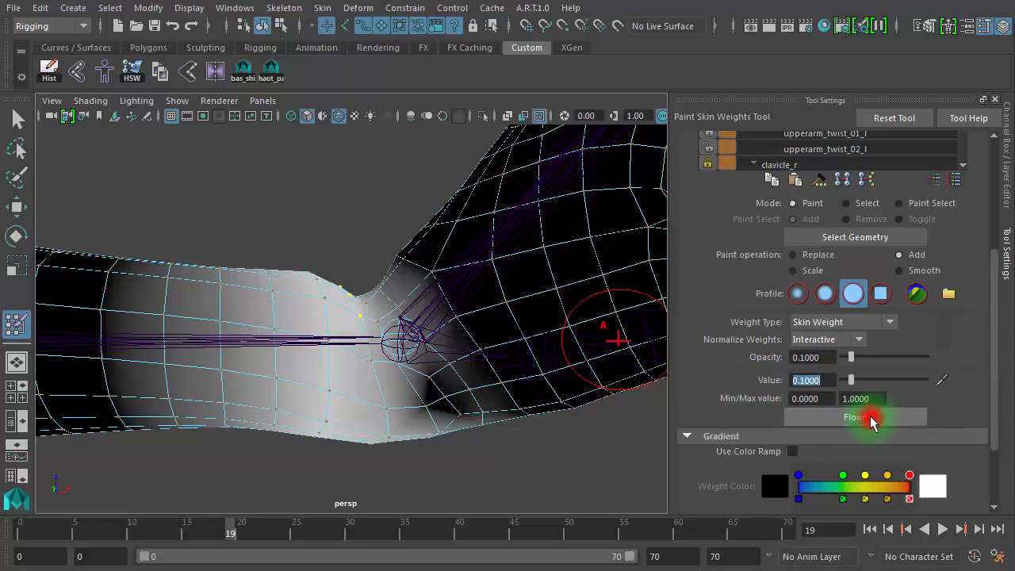
Turn off the X-ray joint display and scrub the timeline to frame 13 to check the wrist's deformation
alt+right_drag(349, 418, 591, 454)
alt+drag(441, 438, 368, 394)
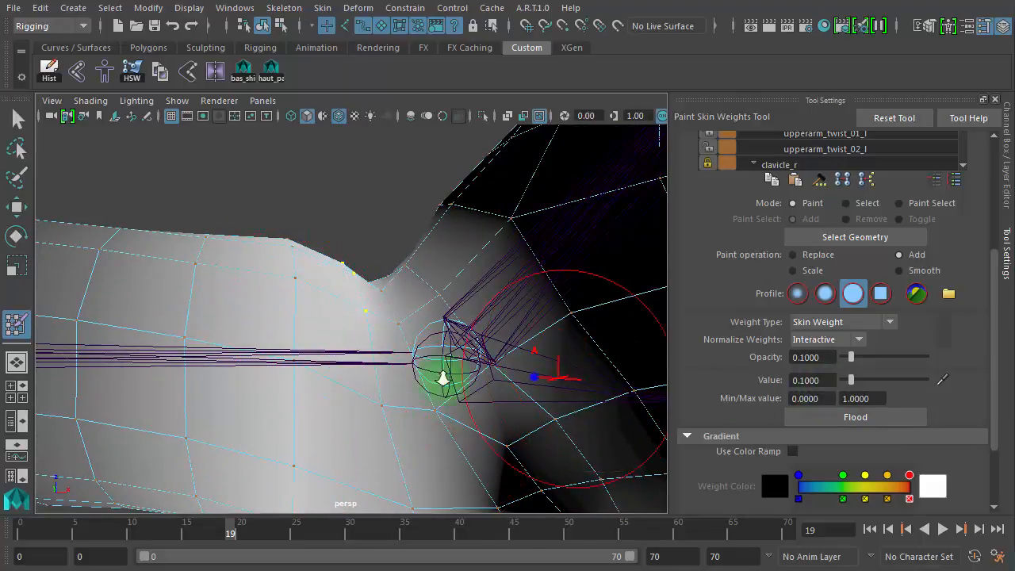
alt+right_drag(443, 378, 483, 220)
click(539, 117)
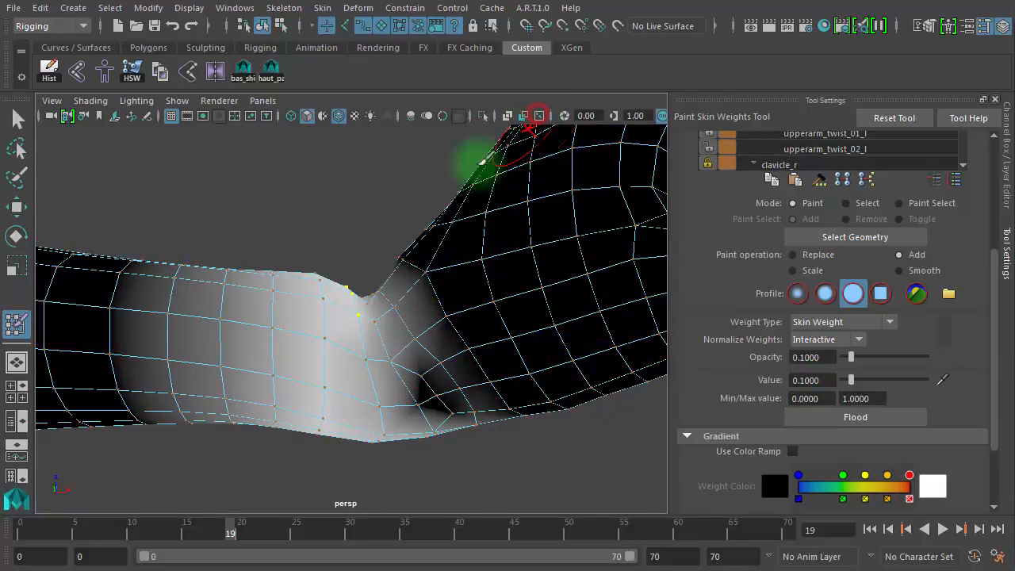
drag(111, 534, 168, 555)
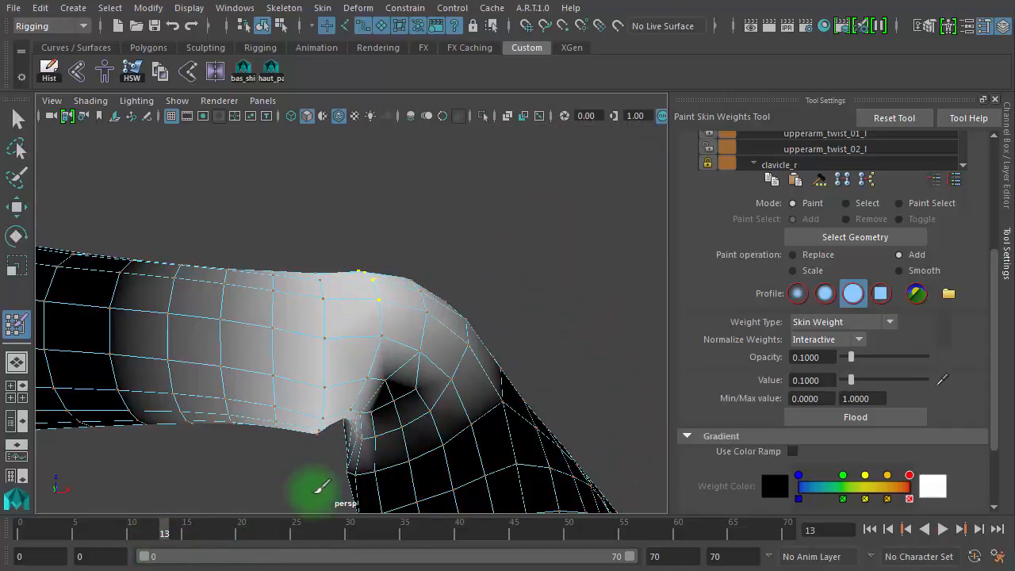
Select the mesh vertices along the forearm side of the crease beneath the downward-bent wrist
mouse_move(317, 487)
alt+mouse_down()
mouse_move(328, 358)
mouse_move(281, 444)
alt+mouse_up()
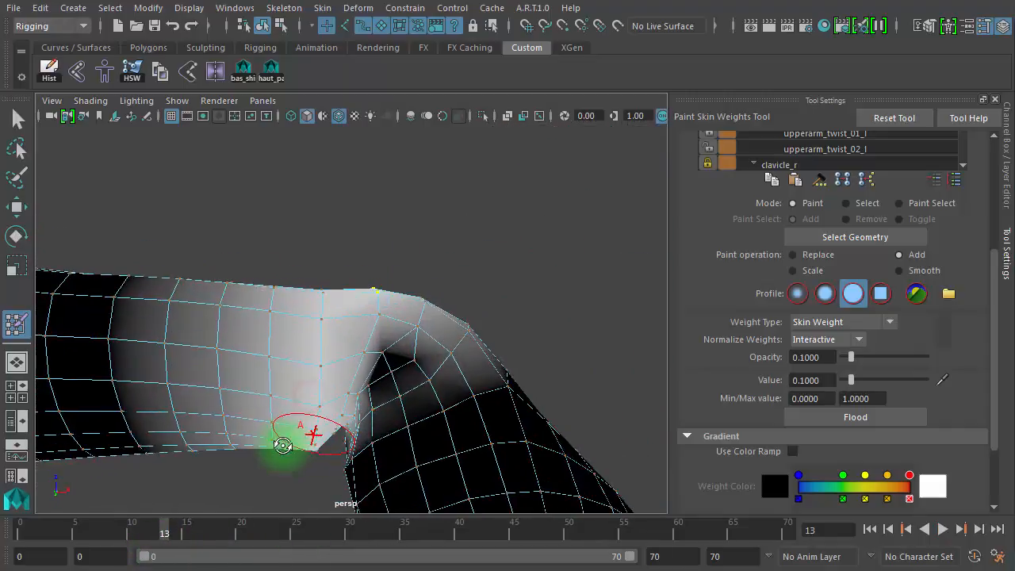
alt+right_drag(296, 440, 448, 433)
alt+middle_drag(448, 420, 489, 287)
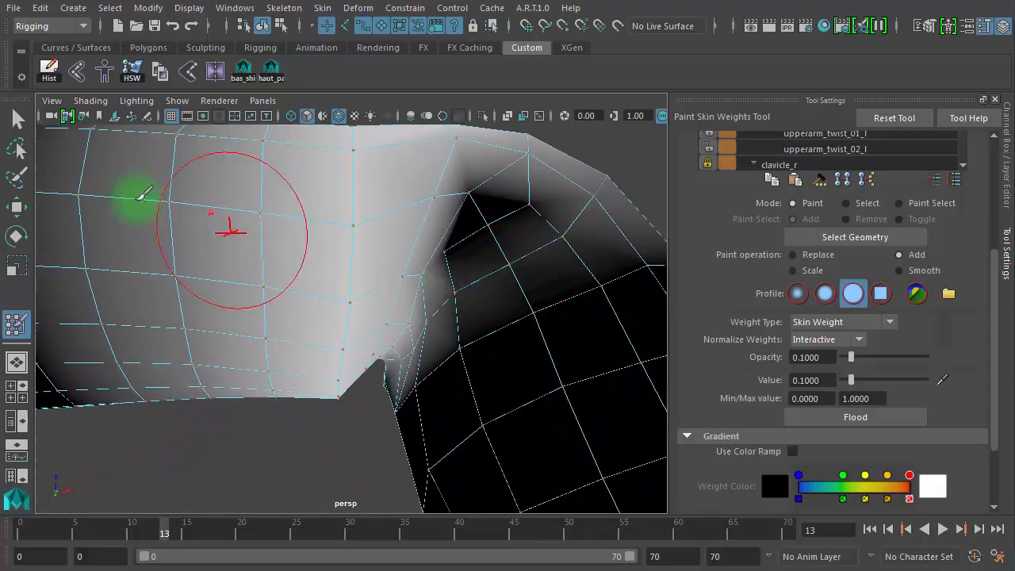
click(17, 119)
right_drag(404, 274, 420, 240)
alt+drag(410, 346, 387, 311)
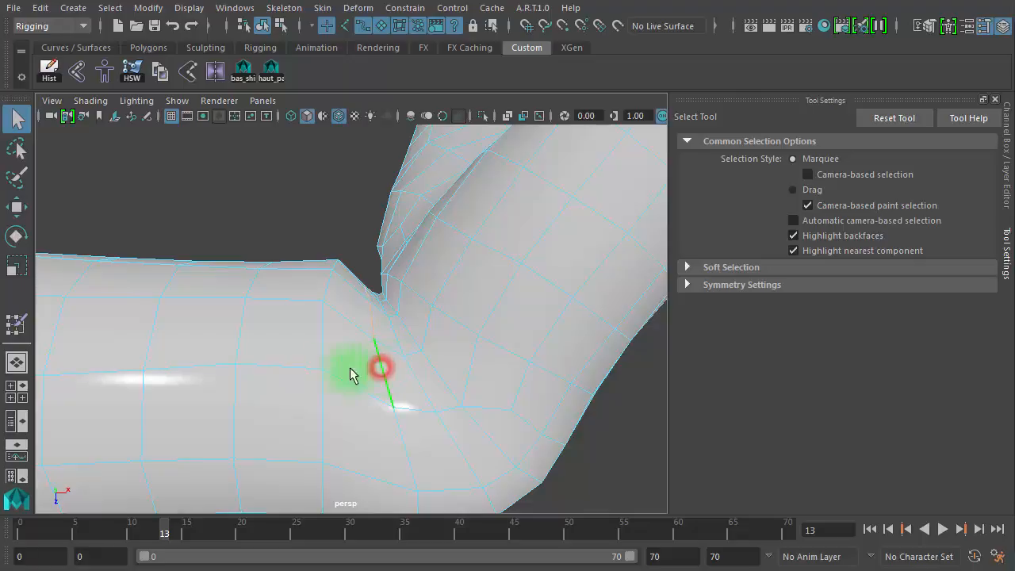
alt+drag(352, 375, 380, 413)
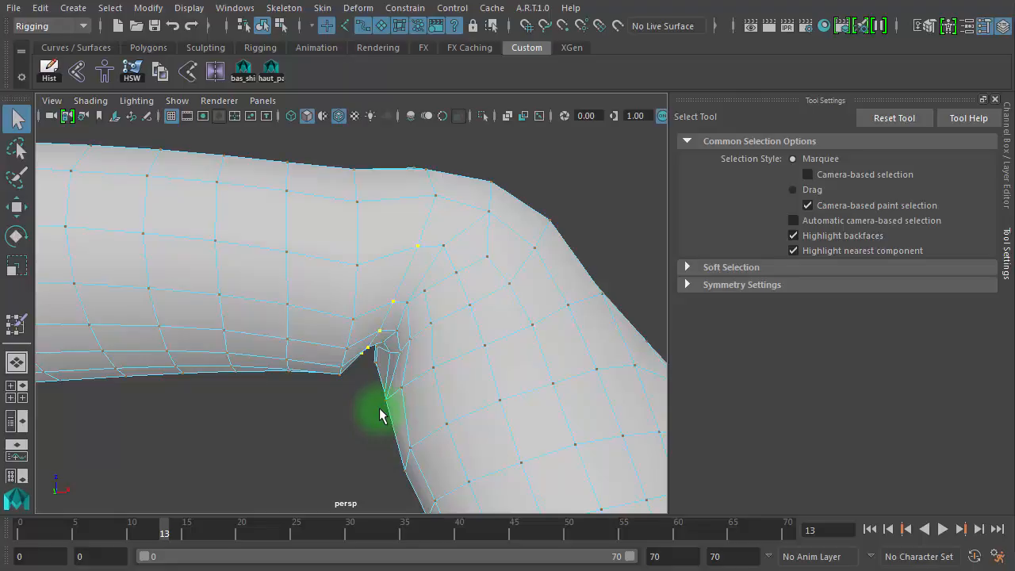
Collapse the hand_l branch in Paint Skin Weights and repeatedly flood the selected crease vertices with lowerarm_twist_01_l using Add at 0.1
click(21, 331)
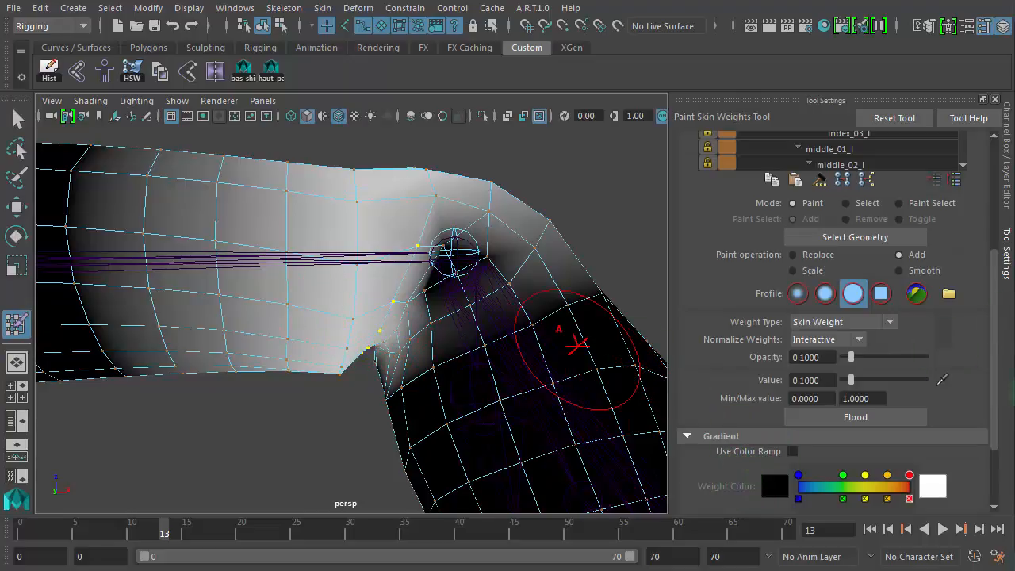
scroll(996, 317, up, 5)
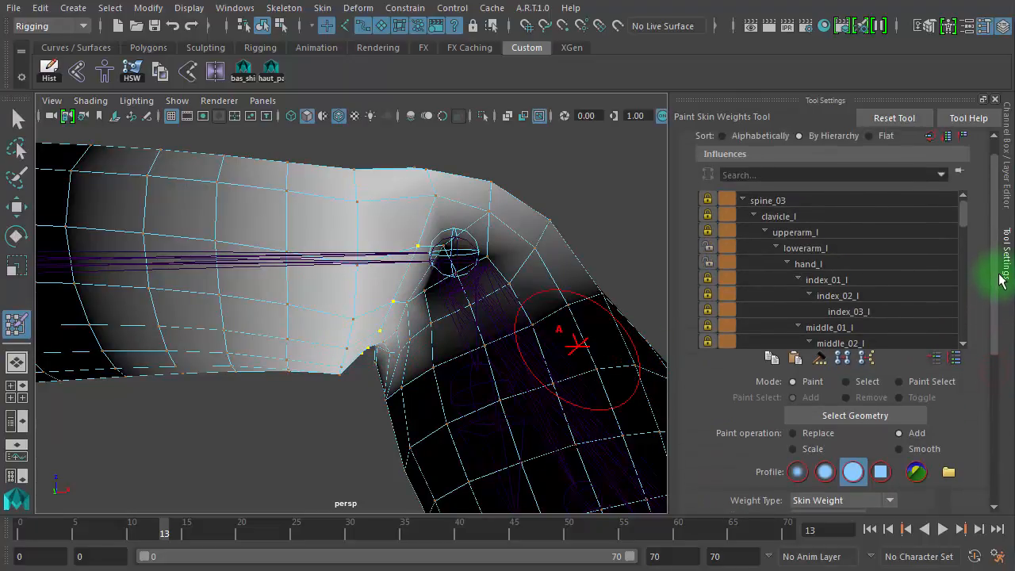
click(788, 267)
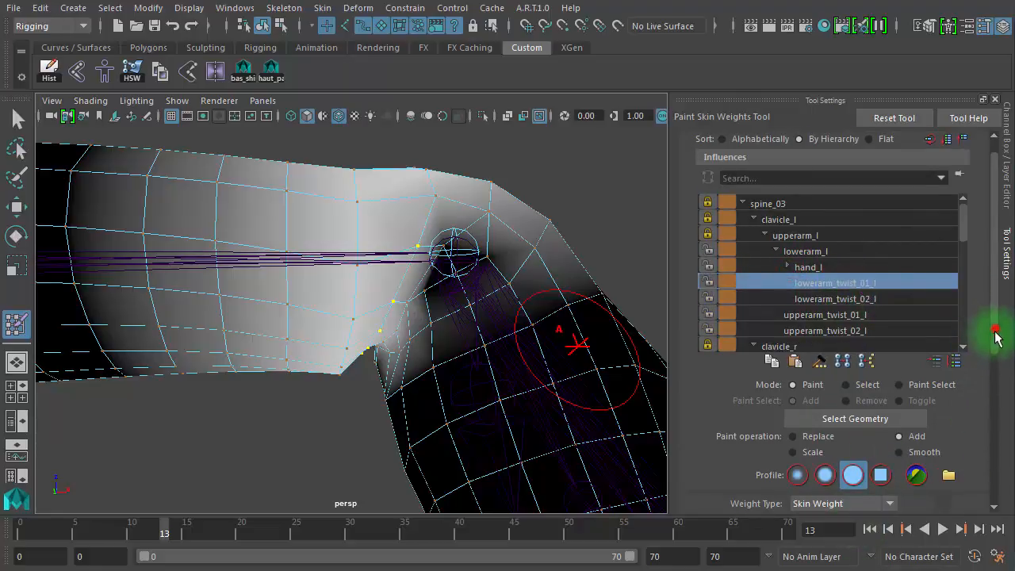
drag(996, 337, 993, 492)
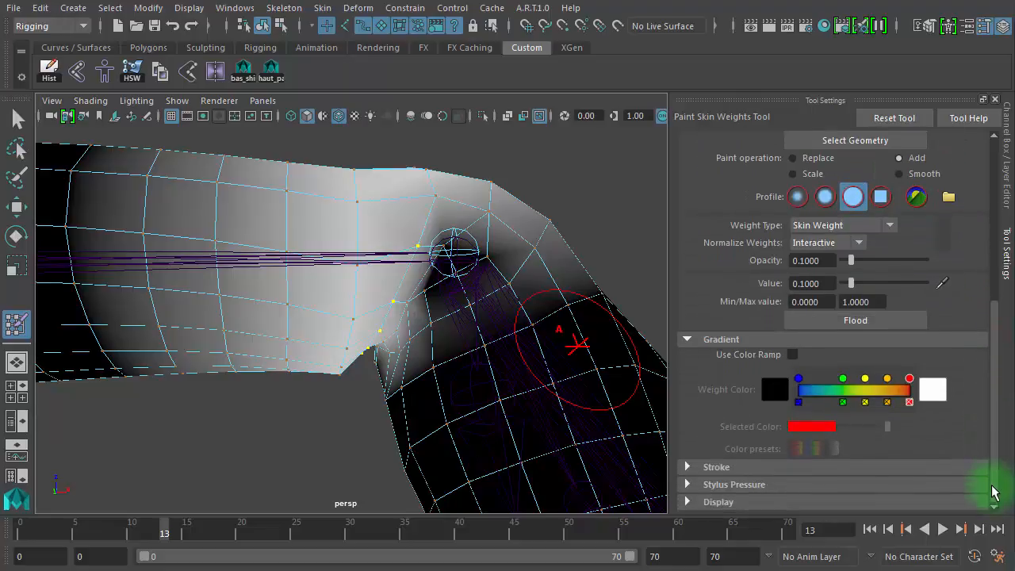
click(862, 321)
click(862, 321)
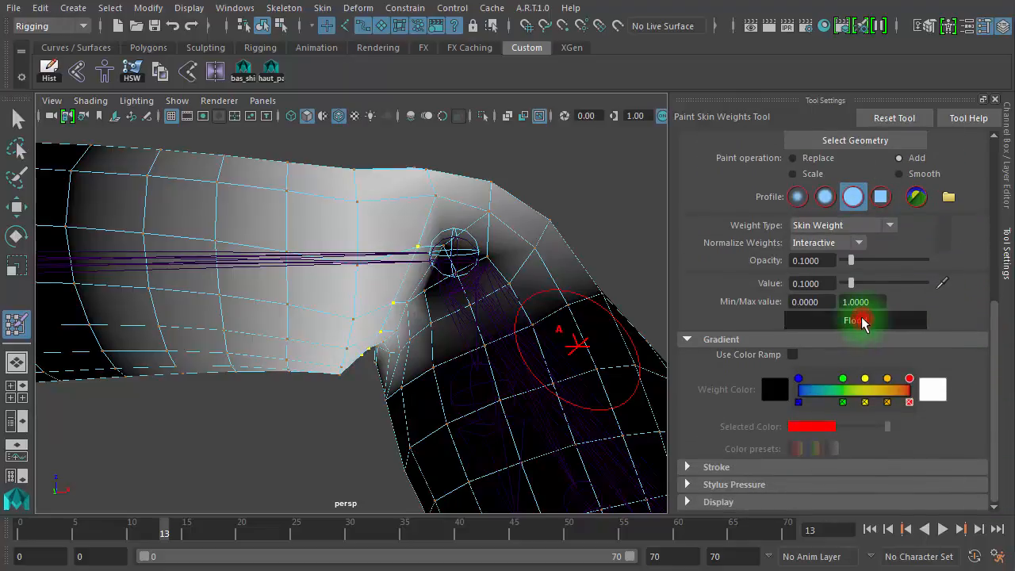
click(862, 321)
click(862, 321)
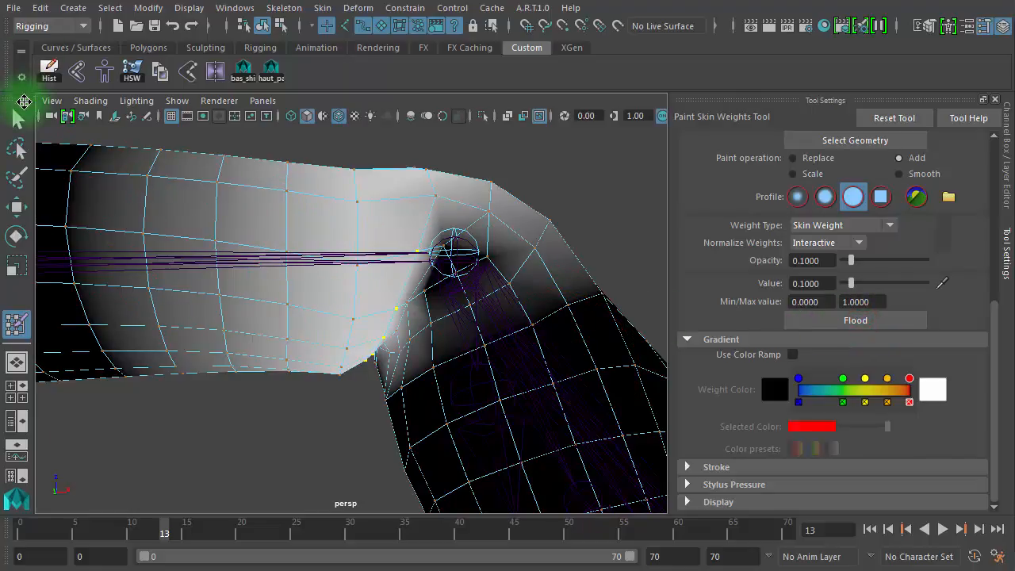
Select the ring of vertices around the forearm just before the wrist joint
click(17, 117)
right_drag(365, 223, 363, 172)
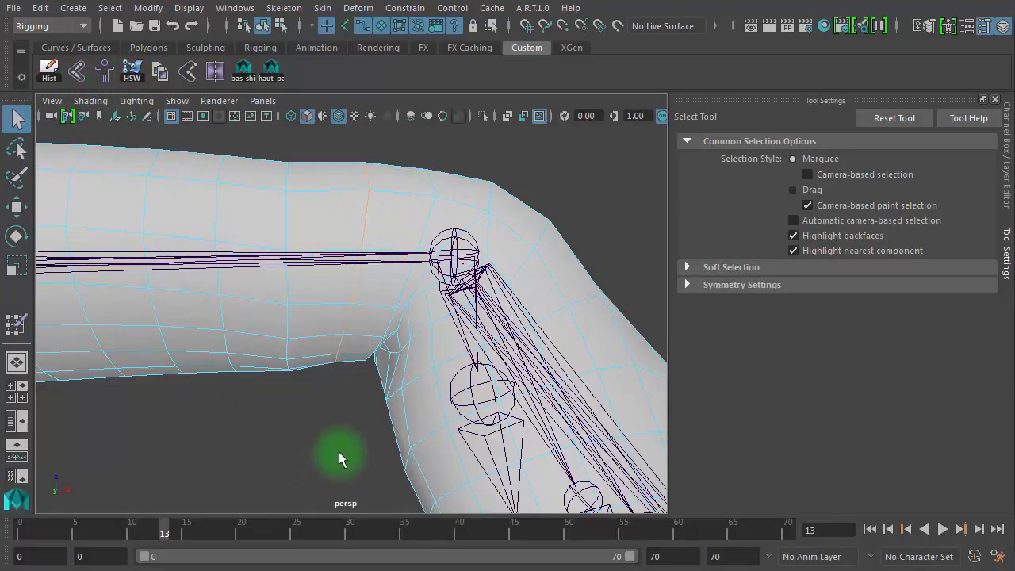
alt+drag(339, 451, 263, 476)
mouse_move(165, 525)
mouse_down()
mouse_move(129, 534)
mouse_move(203, 534)
mouse_move(155, 535)
mouse_move(111, 525)
mouse_move(182, 530)
mouse_move(111, 520)
mouse_move(208, 528)
mouse_move(132, 526)
mouse_move(187, 530)
mouse_move(156, 531)
mouse_move(170, 528)
mouse_move(157, 519)
mouse_move(164, 530)
mouse_up()
click(429, 287)
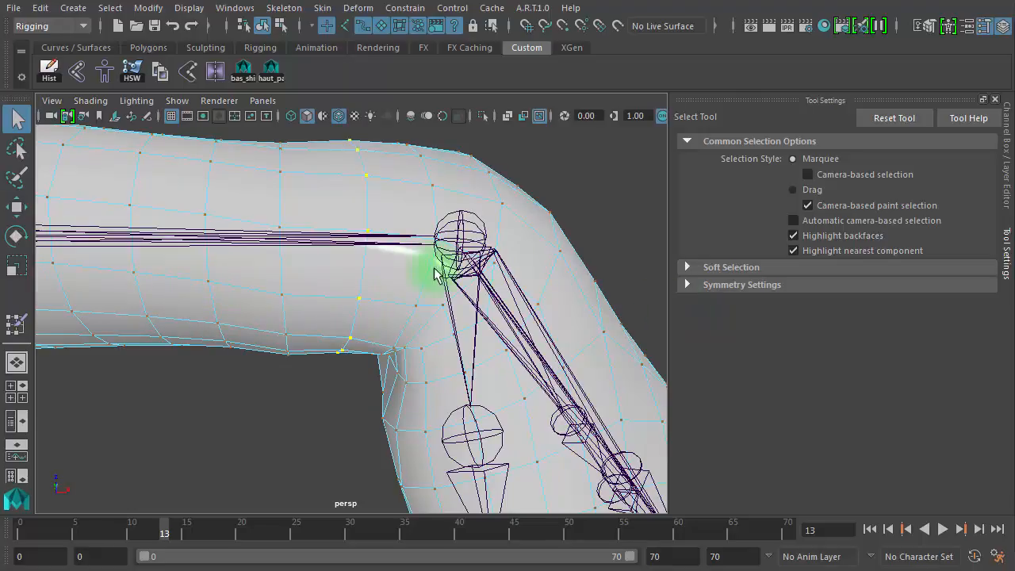
Flood the selected vertex ring twice with Add at 0.1 for the lowerarm_twist_01_l influence
click(14, 325)
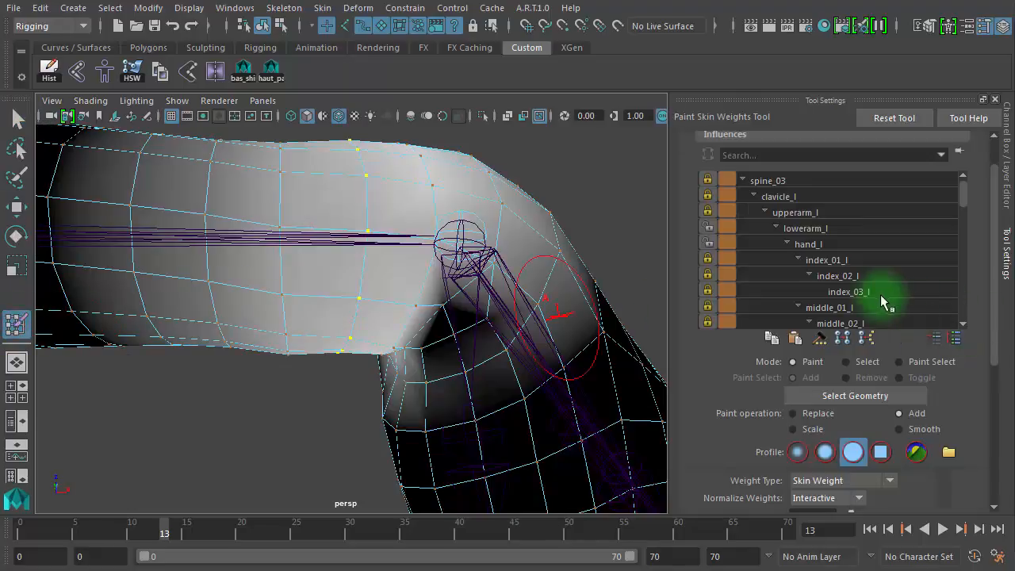
drag(960, 199, 960, 240)
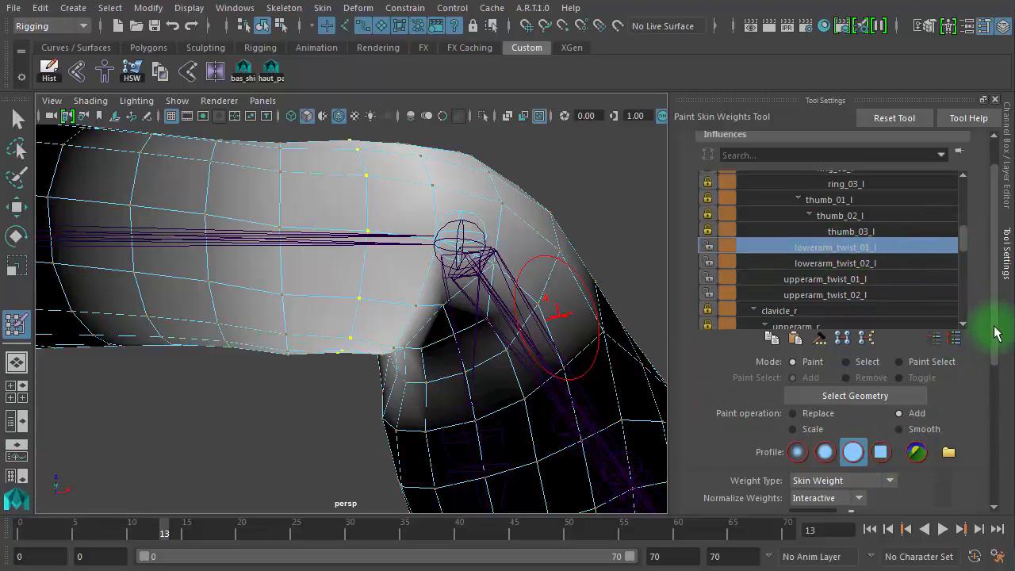
drag(994, 328, 991, 460)
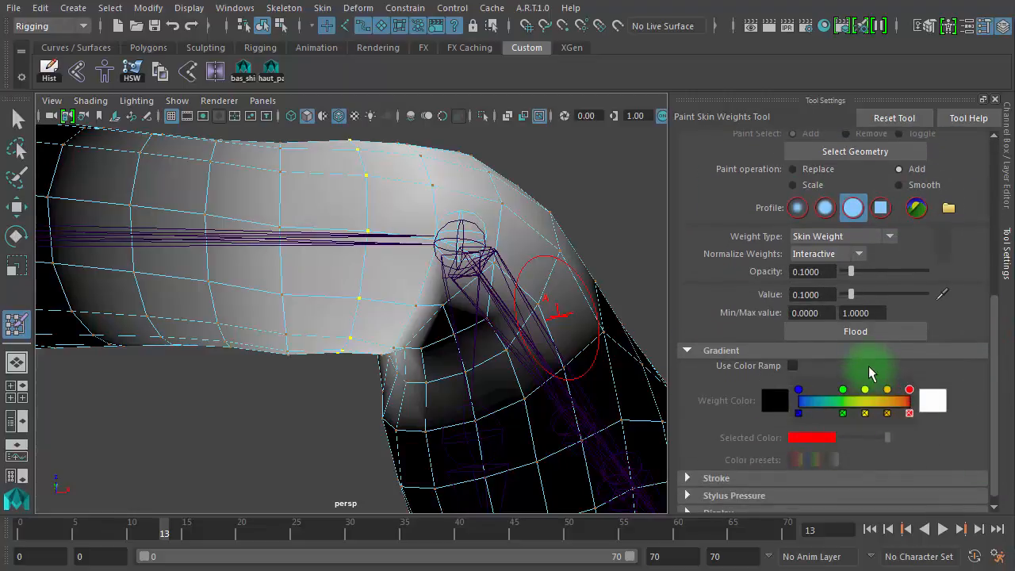
click(866, 333)
click(866, 333)
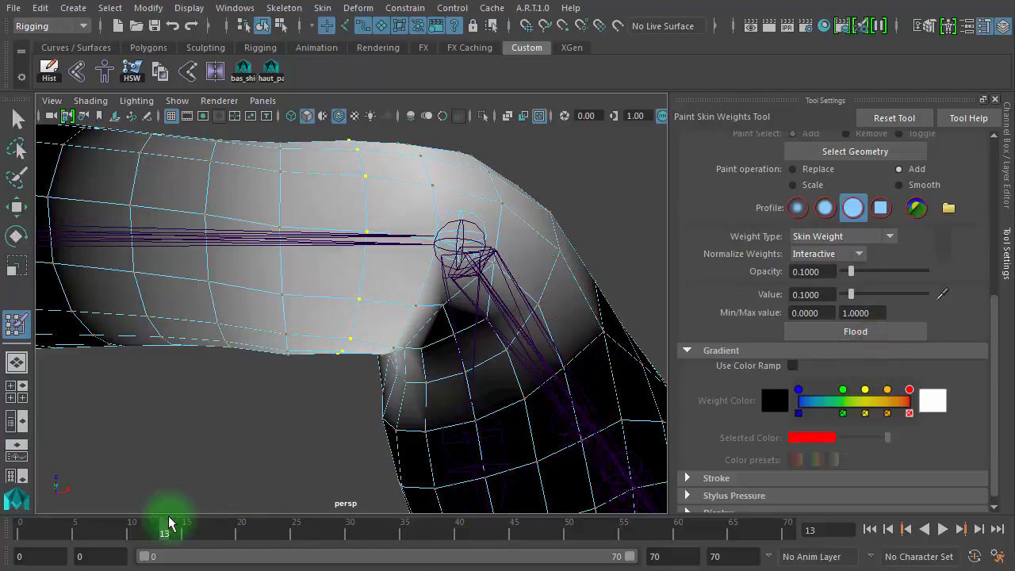
Scrub to frame 5, raise the value to 0.1845 and flood the vertex ring three more times
drag(163, 529, 75, 523)
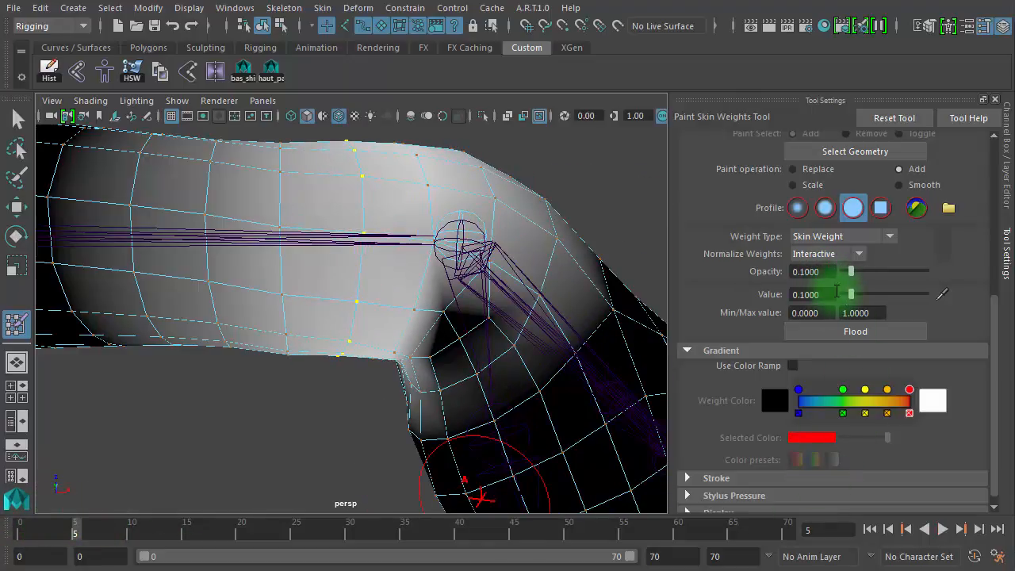
drag(856, 295, 860, 295)
click(861, 333)
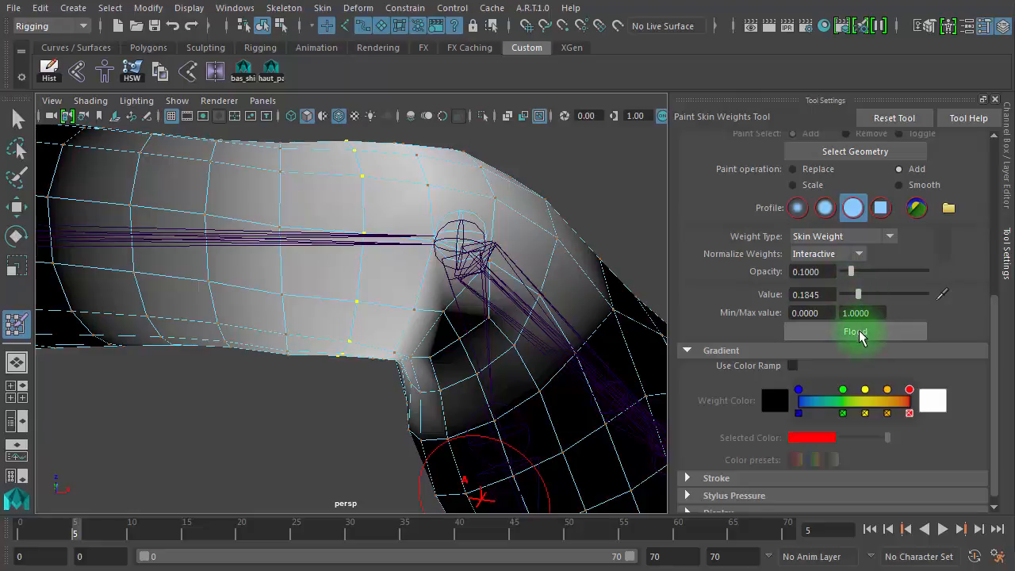
click(861, 333)
click(861, 333)
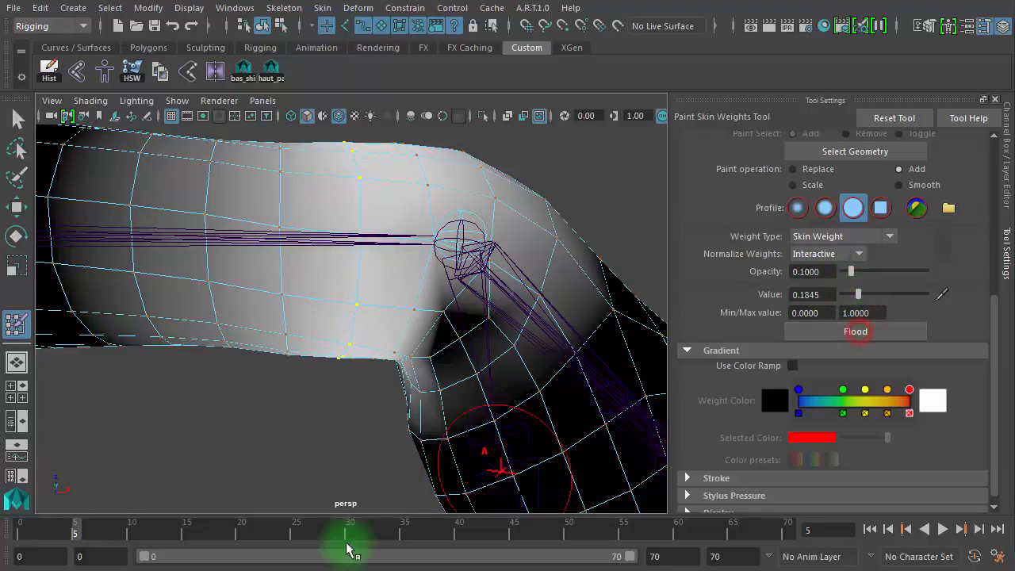
Scrub to frame 4, turn off the X-ray joint display and leave weight painting with the whole mesh deselected
drag(89, 546, 64, 535)
scroll(512, 399, down, 5)
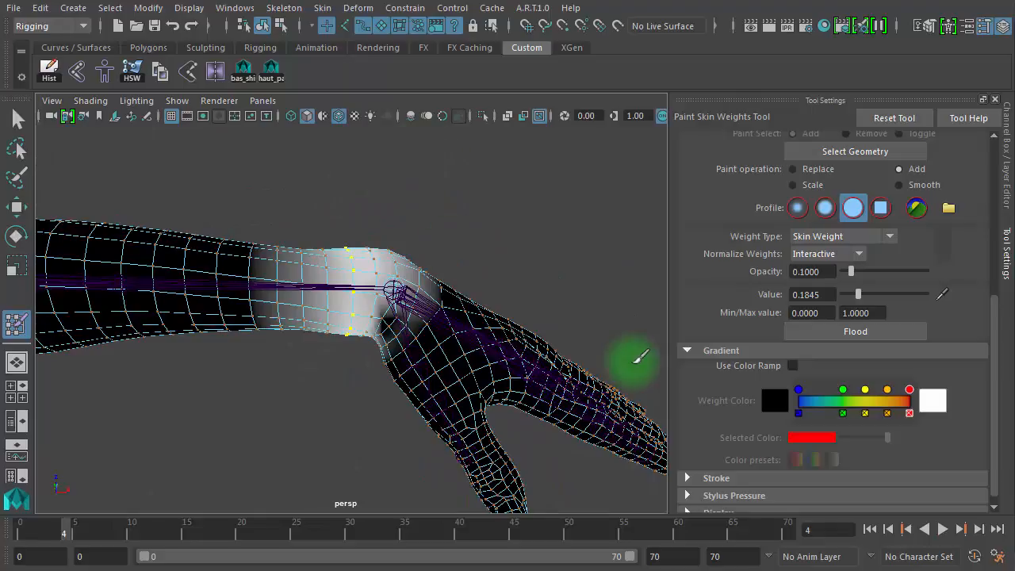
click(541, 116)
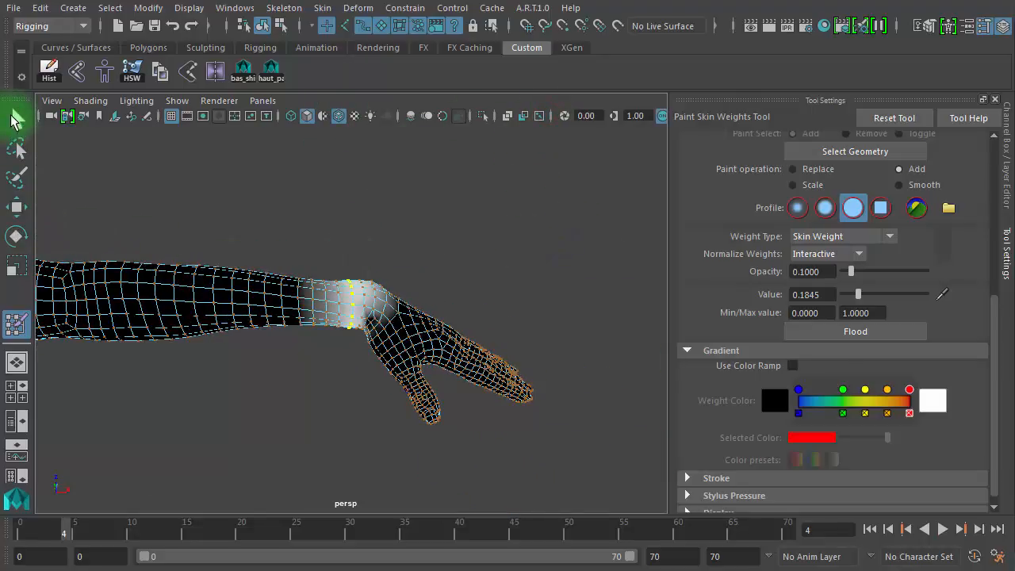
click(18, 117)
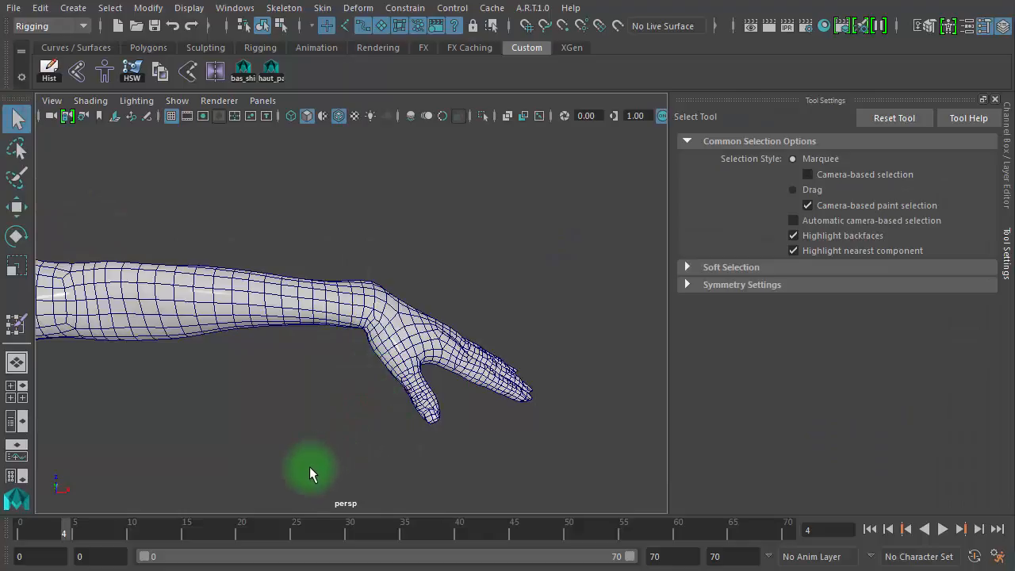
Play the animation and scrub to frame 21 to check the wrist's deformation in the upward bend
key(alt+v)
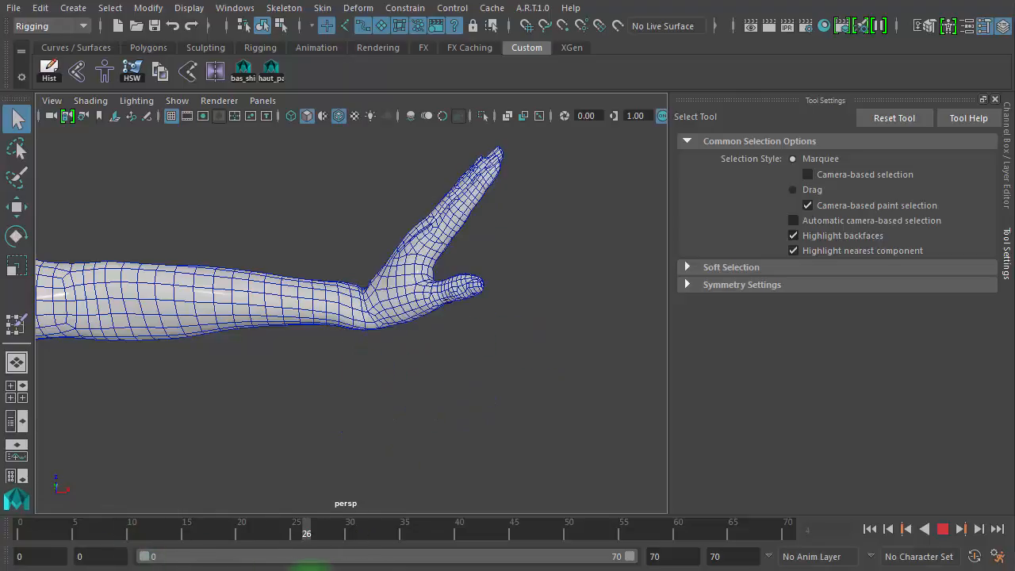
key(alt+v)
alt+drag(378, 432, 328, 376)
alt+right_drag(358, 370, 554, 378)
alt+drag(481, 378, 385, 373)
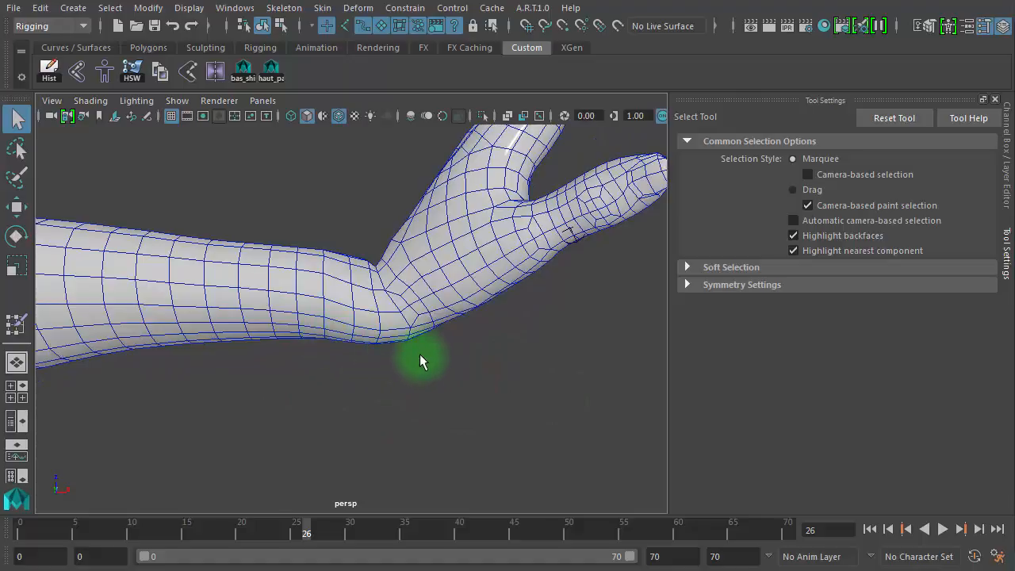
drag(286, 525, 241, 523)
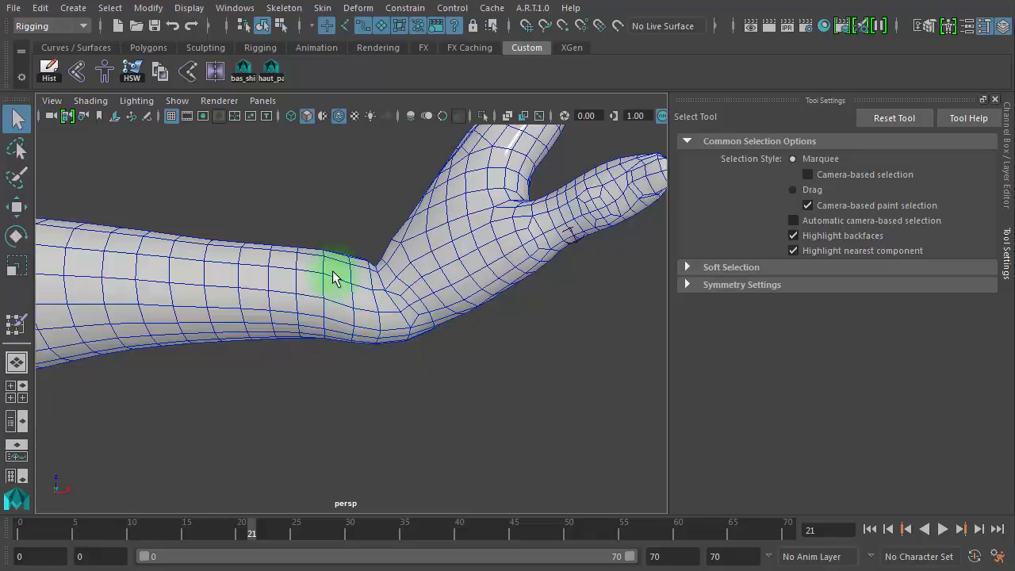
Select an edge loop around the lower forearm before the wrist and inspect the downward bend at frame 12
right_drag(313, 277, 325, 213)
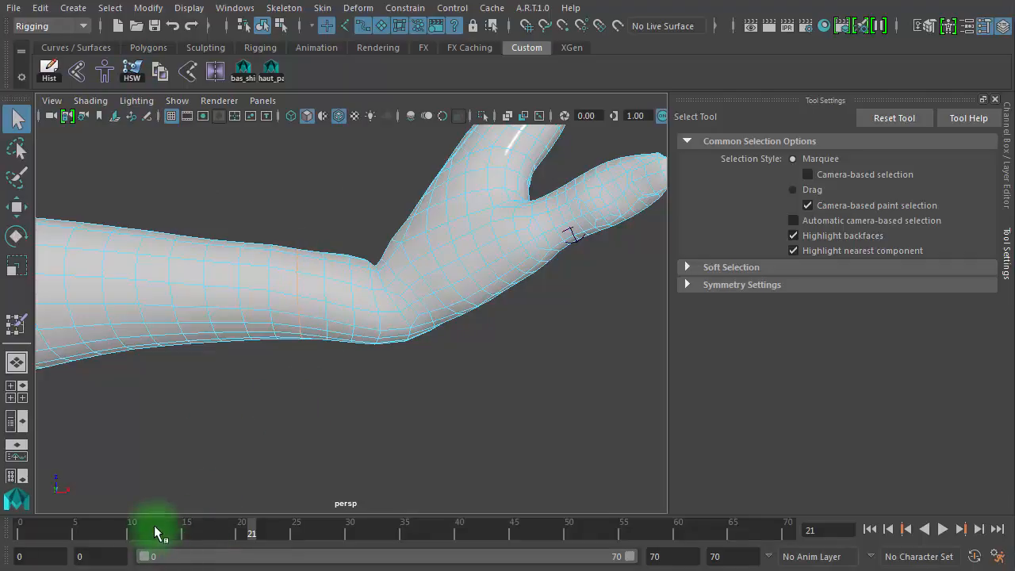
drag(154, 532, 153, 561)
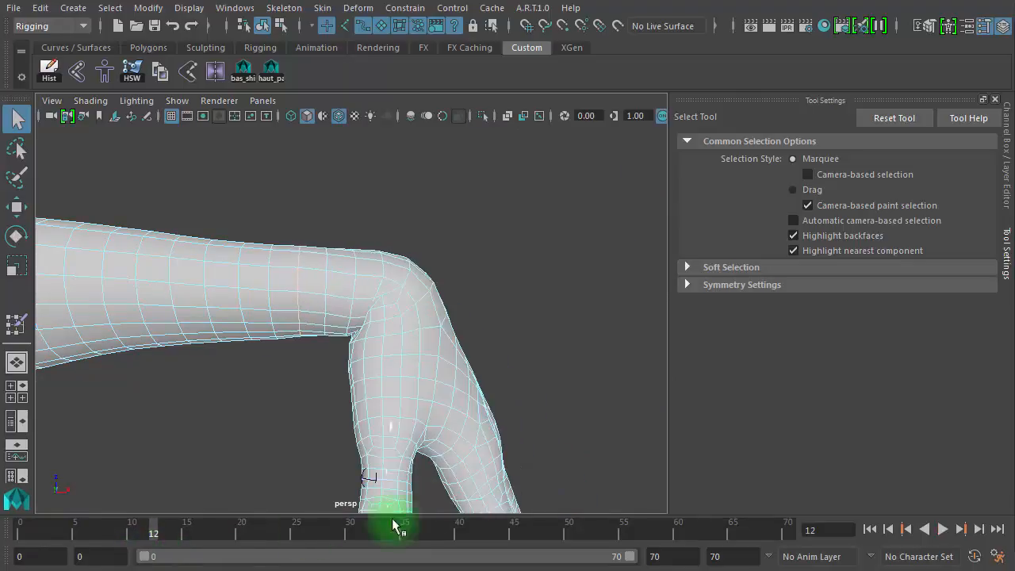
alt+drag(389, 465, 472, 449)
alt+right_drag(317, 371, 553, 383)
alt+drag(552, 383, 378, 349)
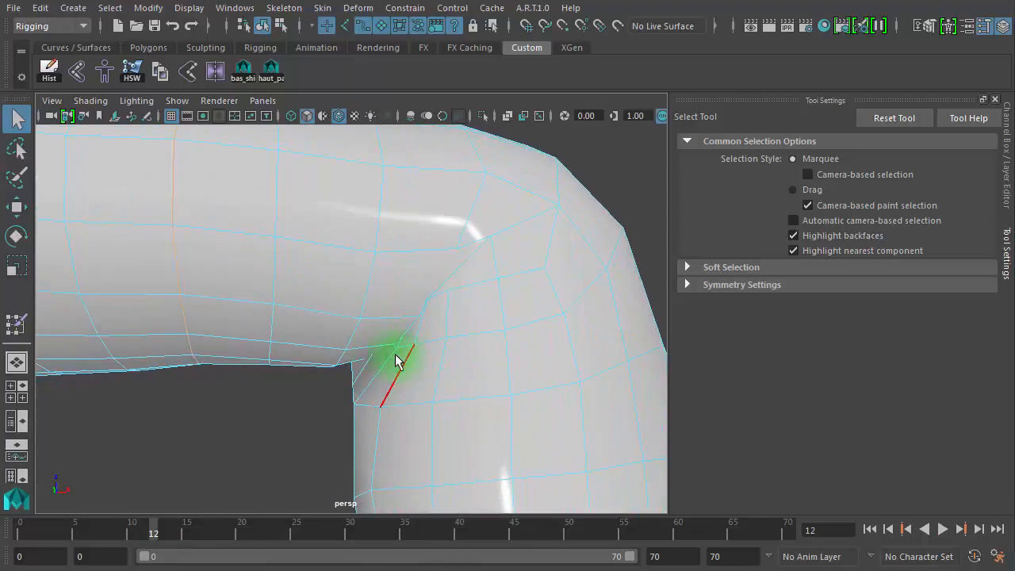
Select the mesh vertices inside the crease beneath the downward-bent wrist and scrub to frame 13
right_drag(396, 359, 317, 336)
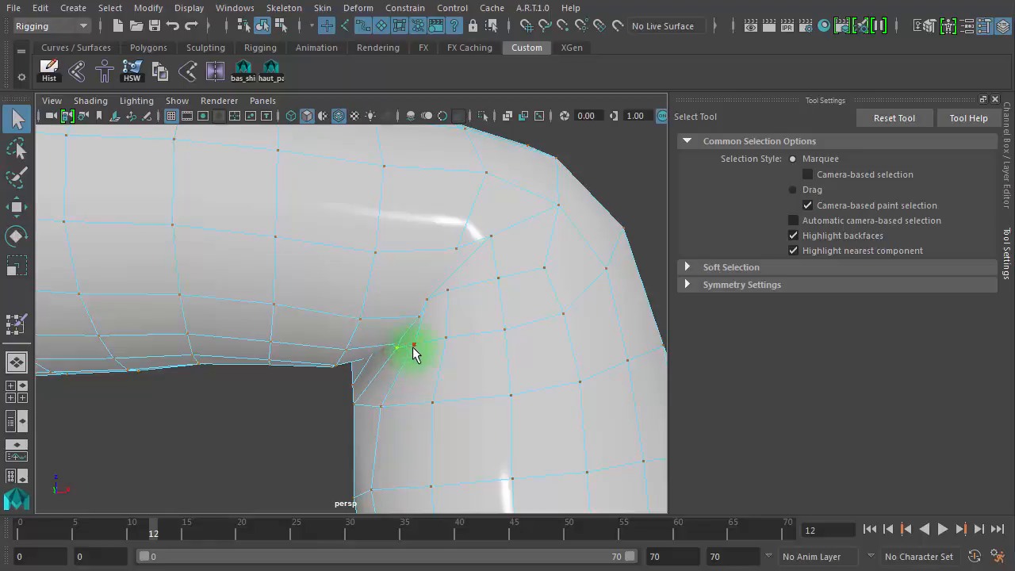
click(414, 349)
mouse_move(147, 533)
mouse_down()
mouse_move(129, 532)
mouse_move(162, 530)
mouse_up()
alt+drag(460, 418, 440, 425)
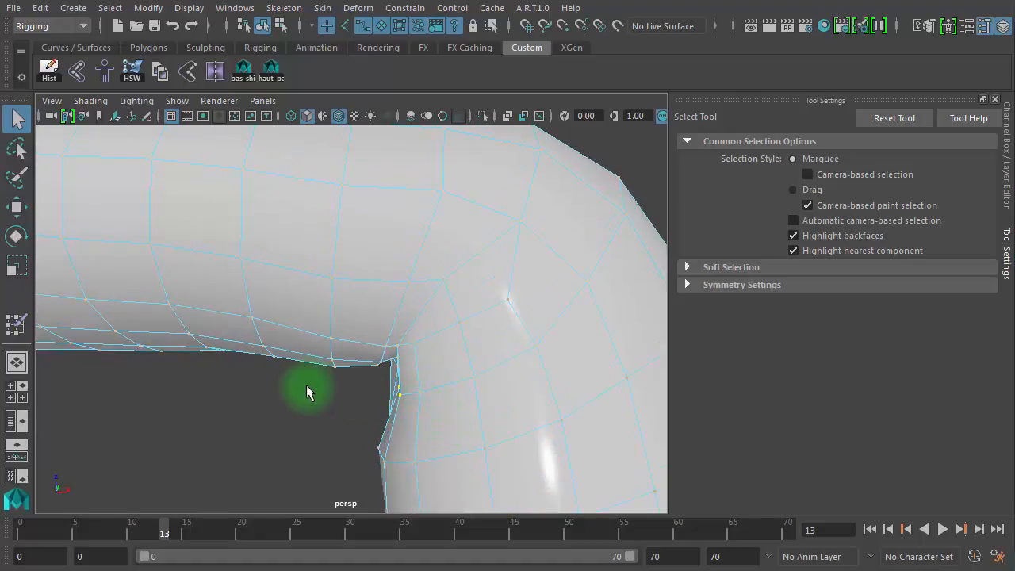